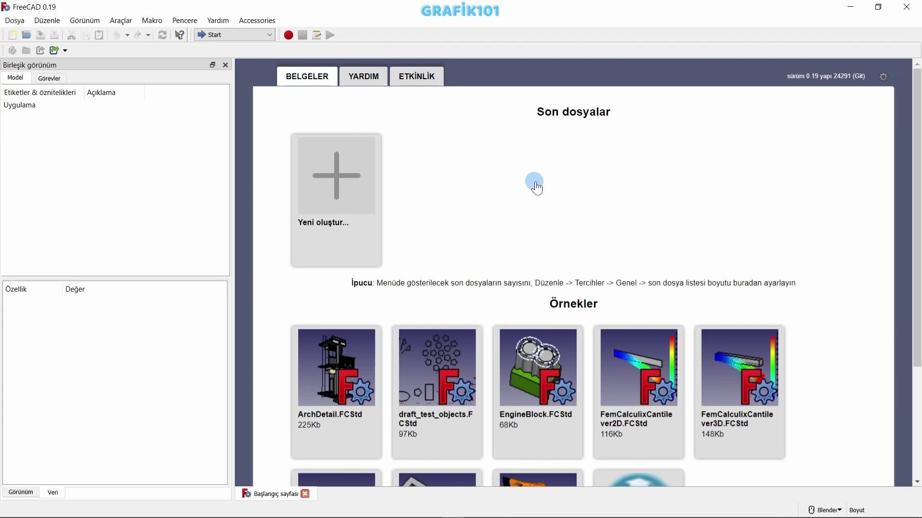
# Activate the Part Design workbench and create a new empty document from the start page.
pyautogui.click(230, 35)
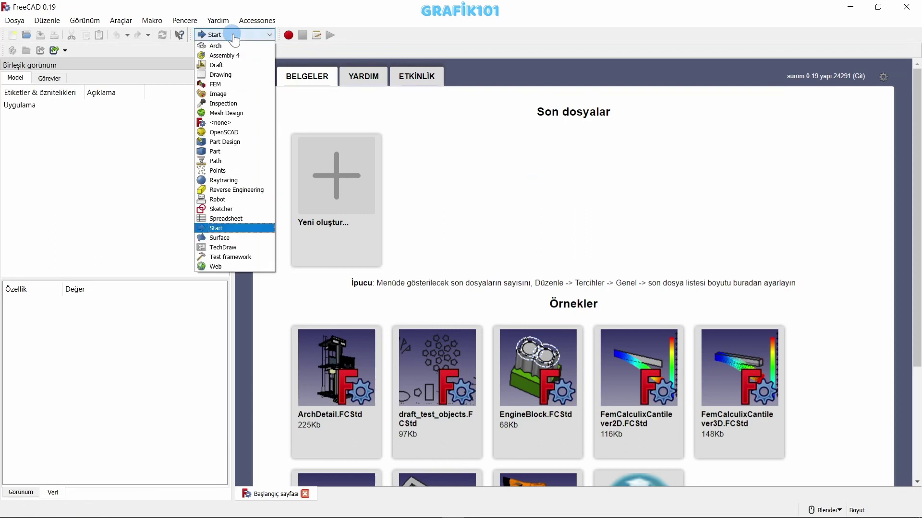
pyautogui.click(224, 142)
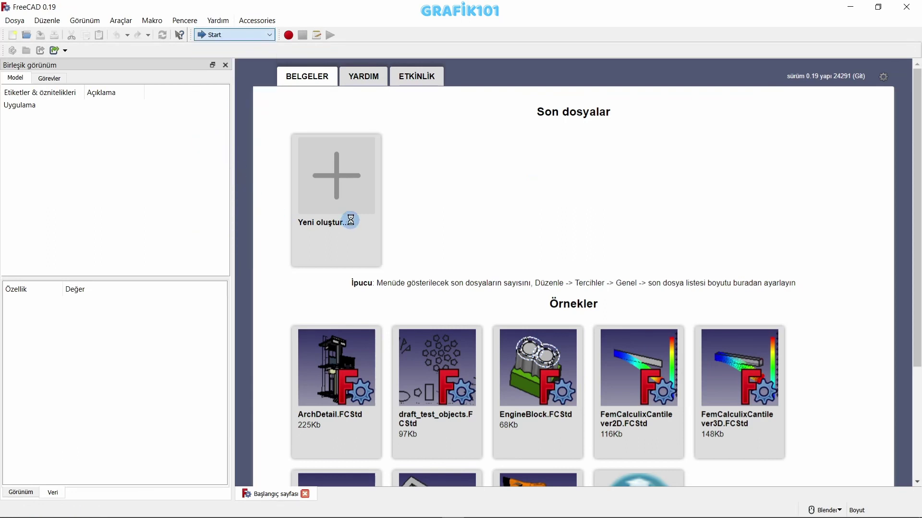
pyautogui.click(334, 187)
pyautogui.click(330, 190)
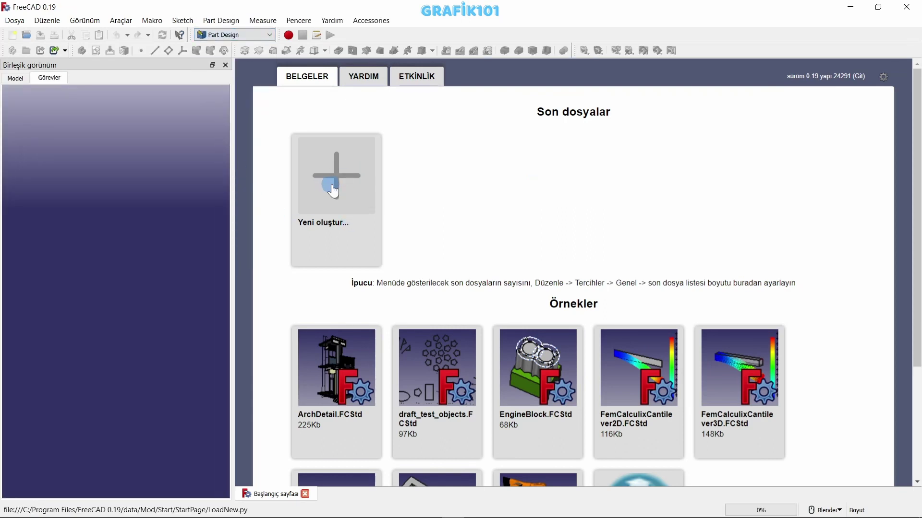
# Create a Body and open a new sketch on its XY_Plane.
pyautogui.click(48, 118)
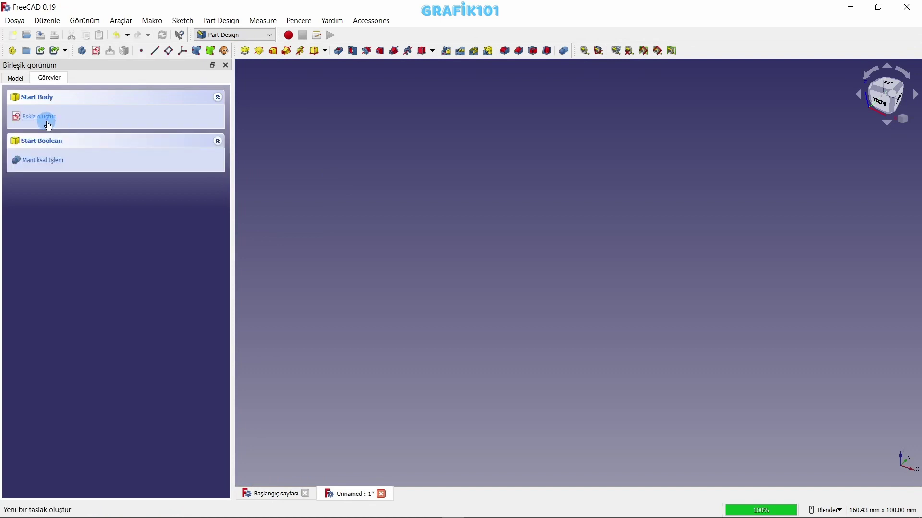
pyautogui.click(36, 119)
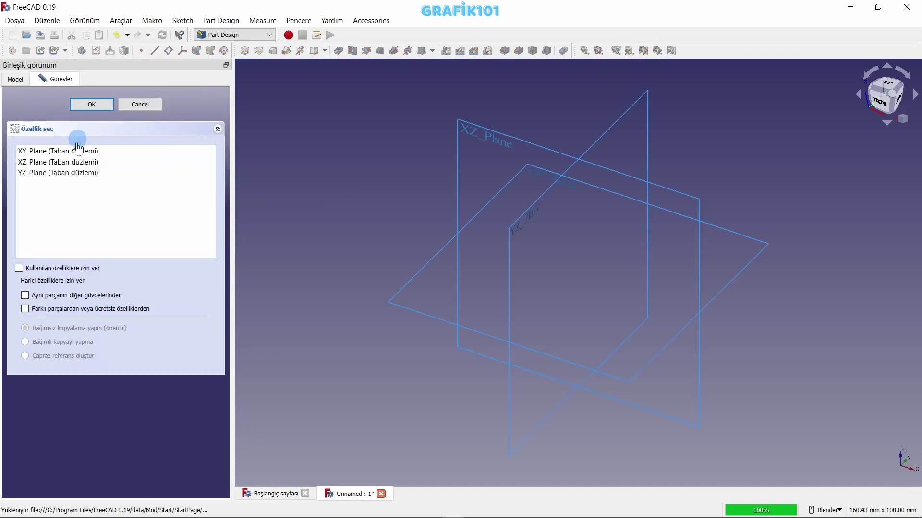
pyautogui.click(59, 151)
pyautogui.click(93, 105)
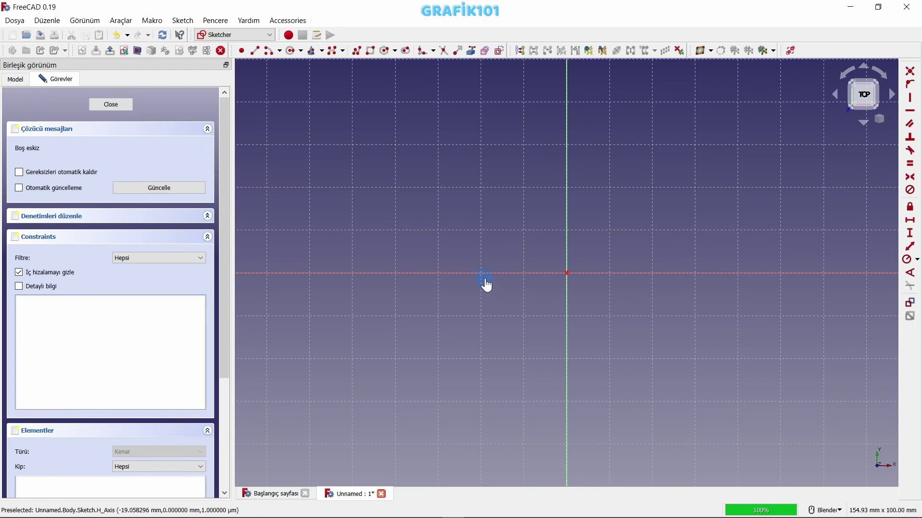
# Draw a rectangle with opposite corners on either side of the origin.
pyautogui.click(371, 51)
pyautogui.click(402, 192)
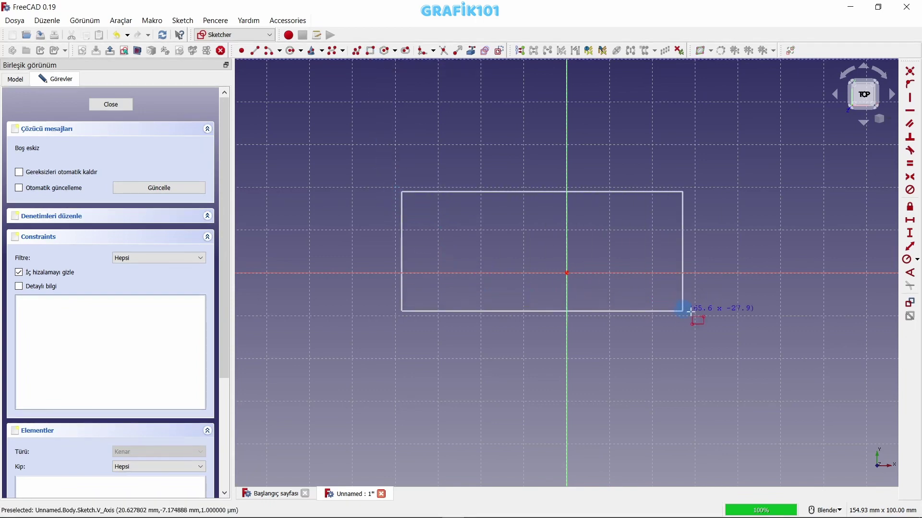
pyautogui.click(750, 332)
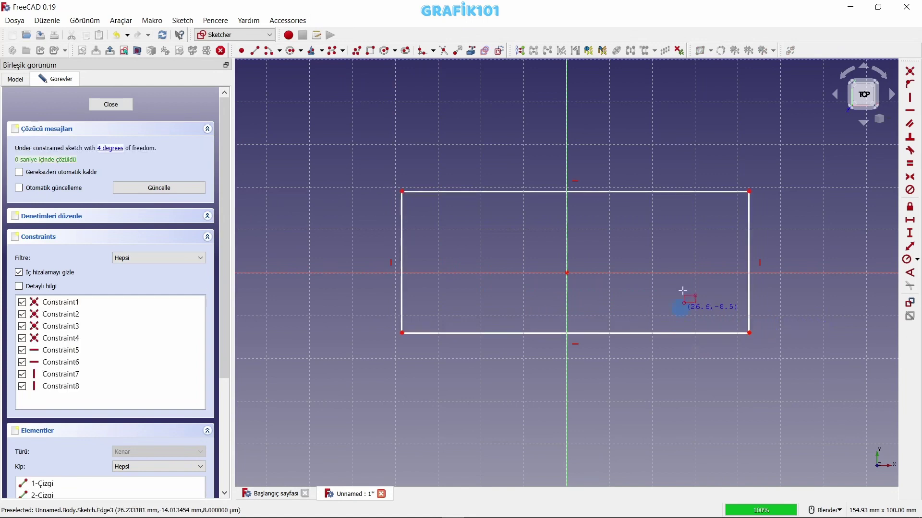
pyautogui.click(749, 192)
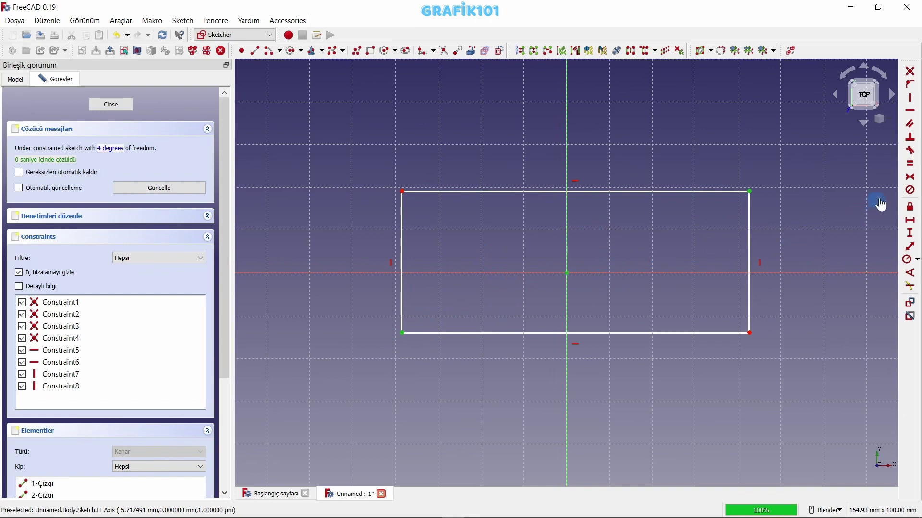
# Make the rectangle symmetric about the origin and set its left edge to 30 mm.
pyautogui.click(910, 177)
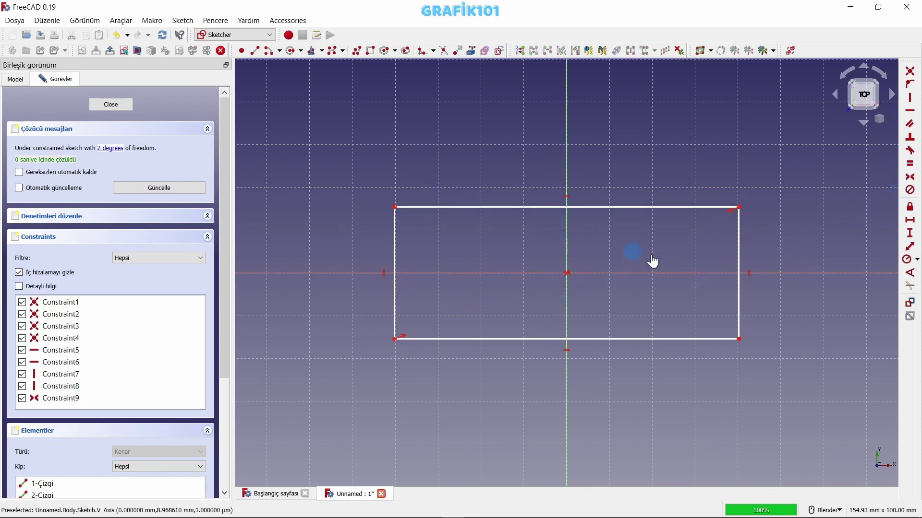
pyautogui.click(395, 248)
pyautogui.click(910, 233)
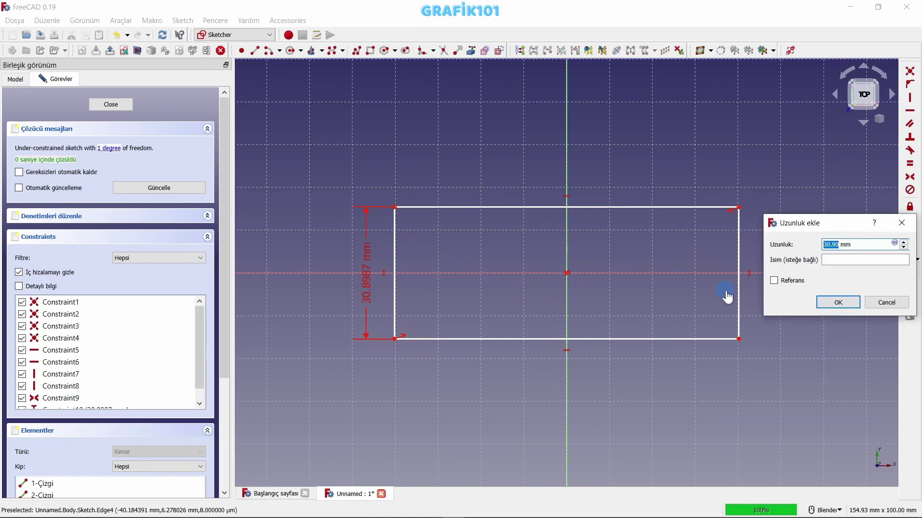
pyautogui.write('3')
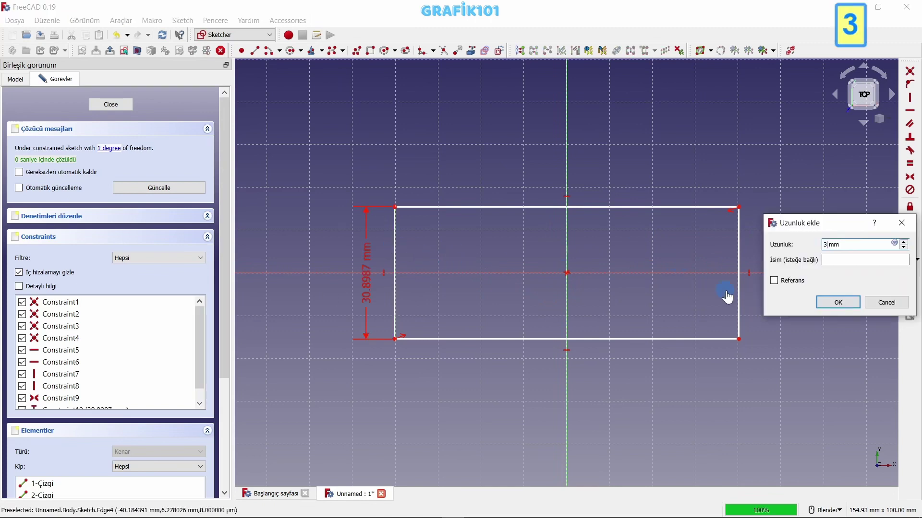
pyautogui.write('0')
pyautogui.click(837, 302)
# Set the rectangle's top edge to 80 mm and close the sketch.
pyautogui.click(594, 211)
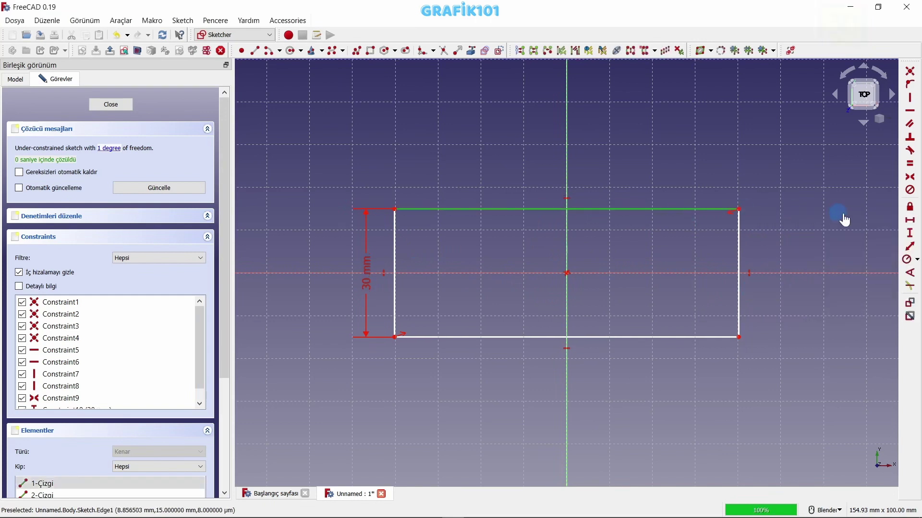
pyautogui.click(906, 220)
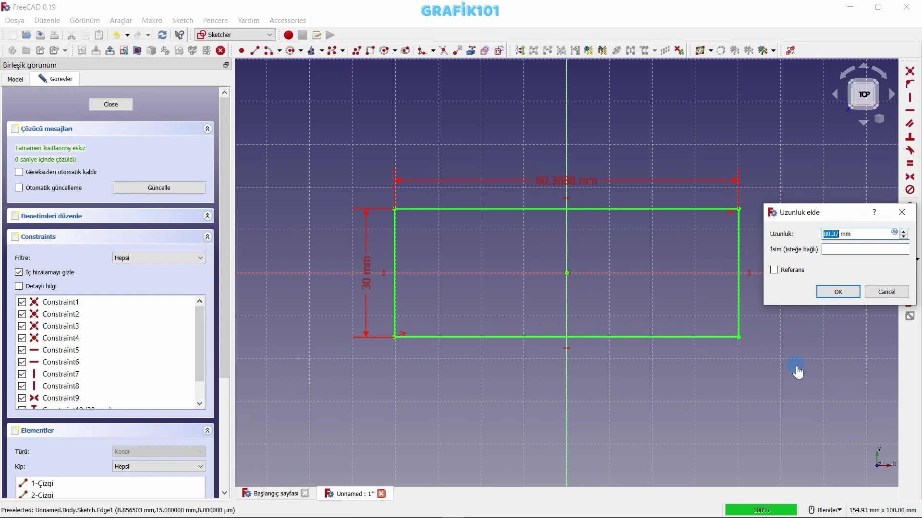
pyautogui.write('80')
pyautogui.press('Return')
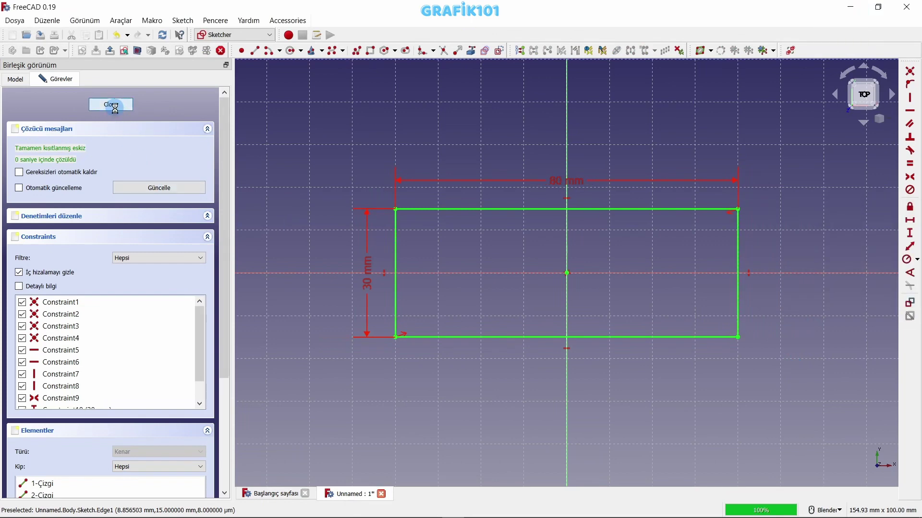
pyautogui.click(110, 105)
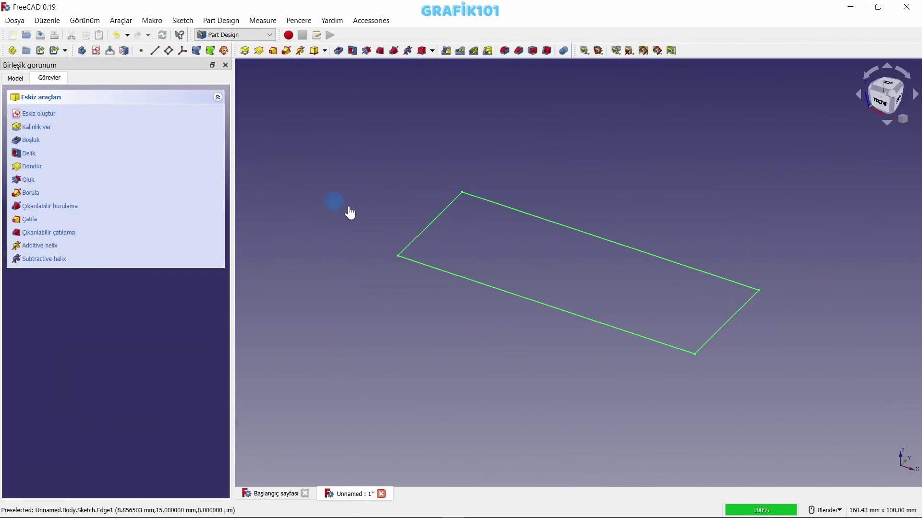
# Pad the sketch 30 mm into an 80 × 30 × 30 mm block and select its top face.
pyautogui.click(244, 50)
pyautogui.write('30')
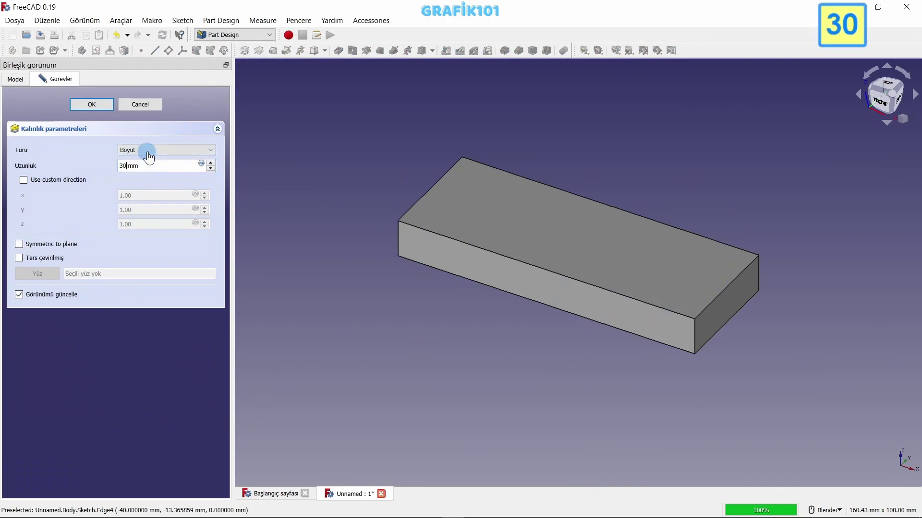
pyautogui.click(105, 110)
pyautogui.press('v')
pyautogui.press('f')
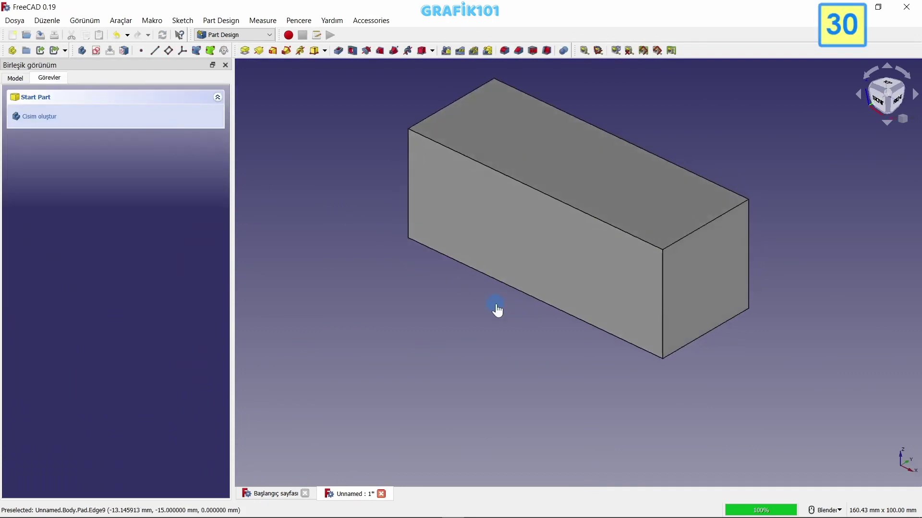
pyautogui.click(574, 240)
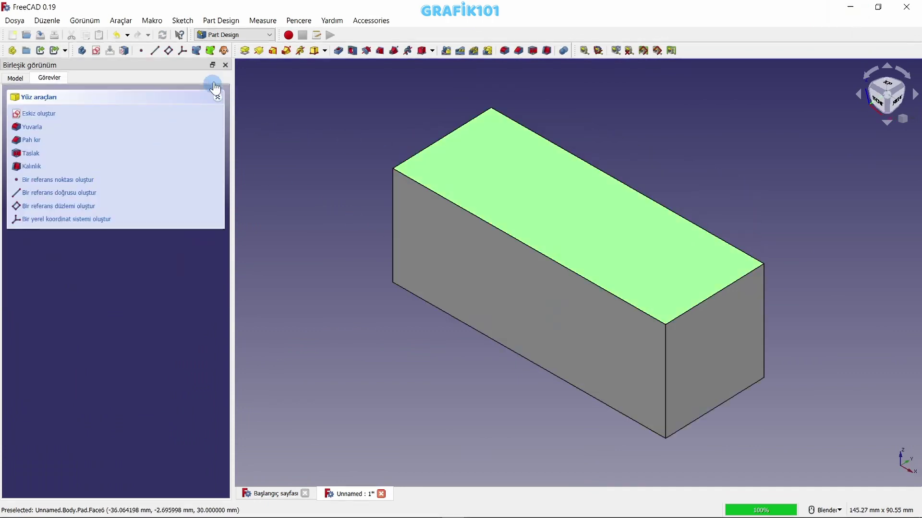
# Start a sketch on the block's top face and draw a circle.
pyautogui.click(96, 50)
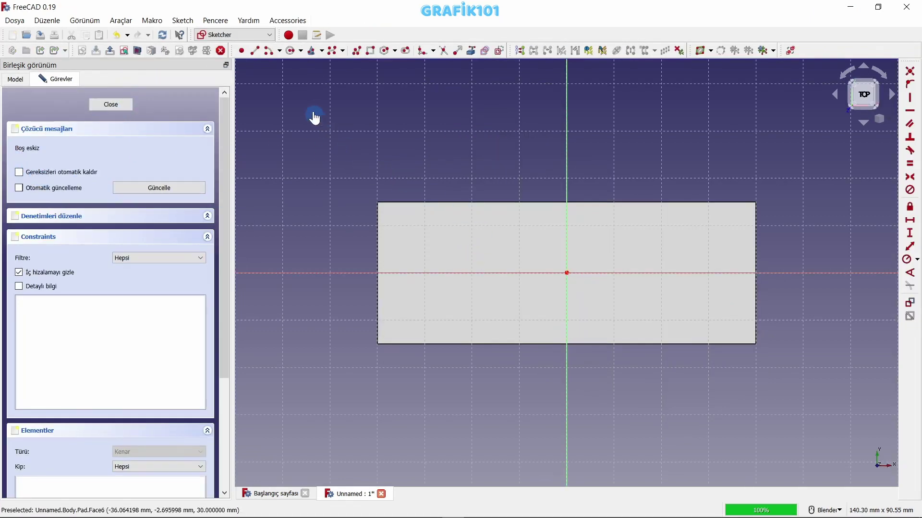
pyautogui.click(290, 50)
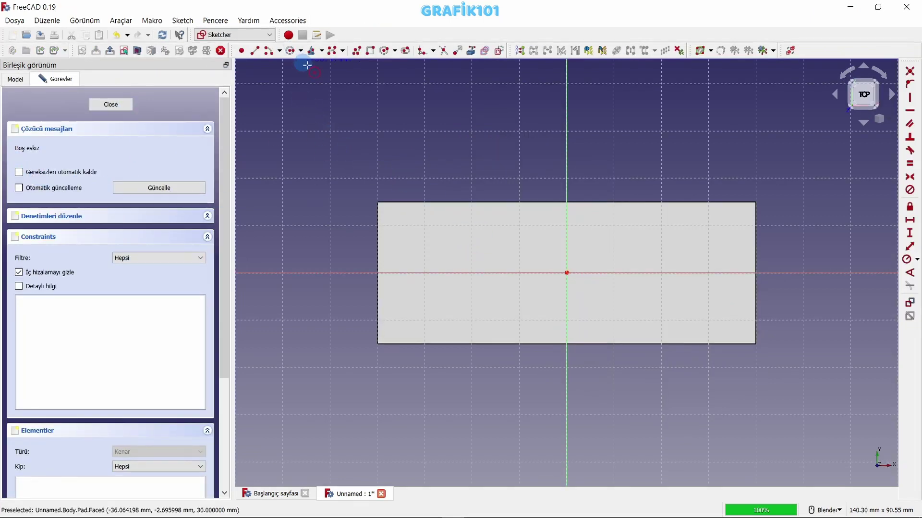
pyautogui.click(566, 245)
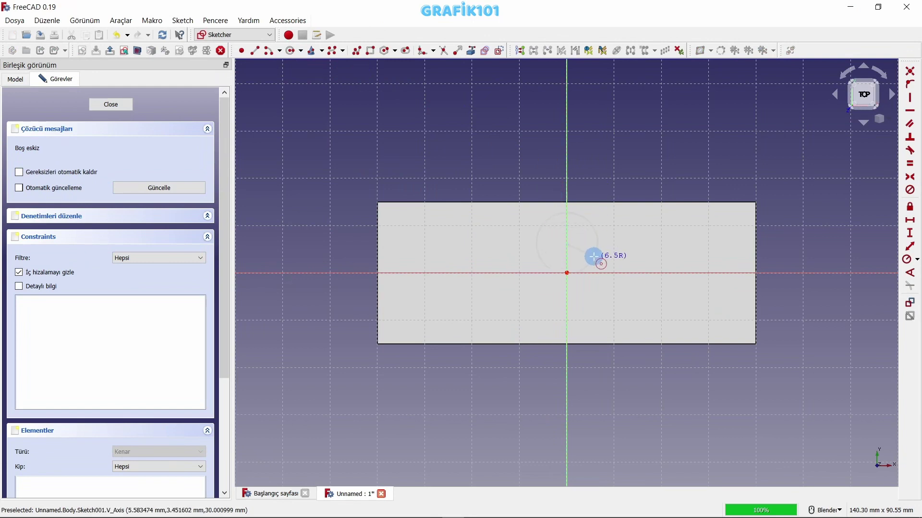
pyautogui.click(595, 263)
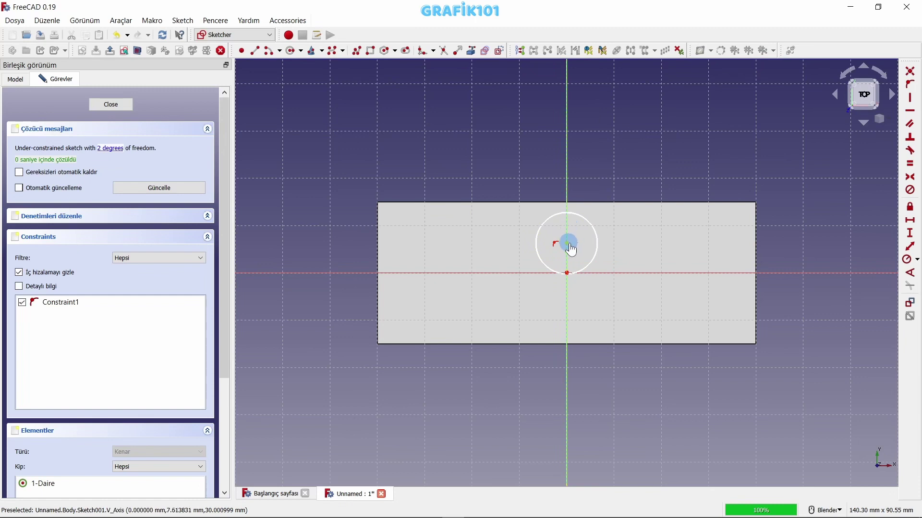
# Move the circle's centre onto the top edge and mirror it across the horizontal axis.
pyautogui.moveTo(570, 247); pyautogui.dragTo(572, 206)
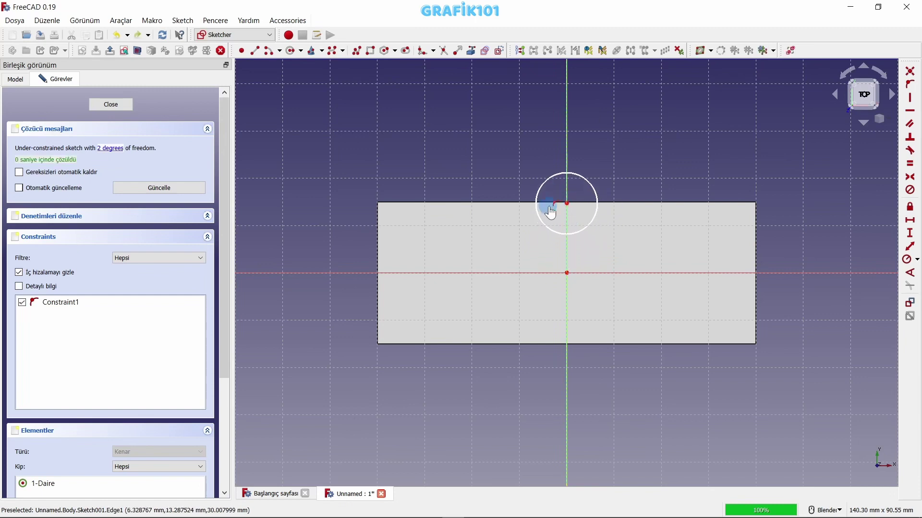
pyautogui.click(594, 216)
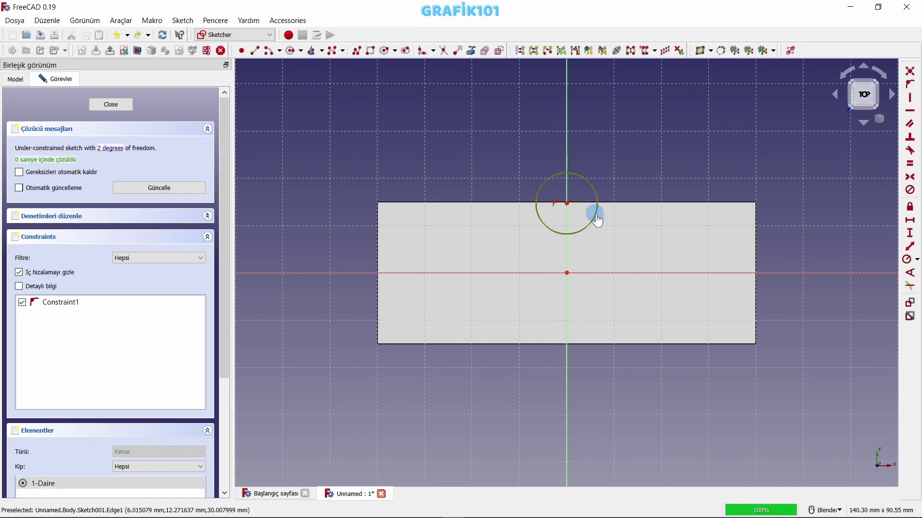
pyautogui.click(622, 273)
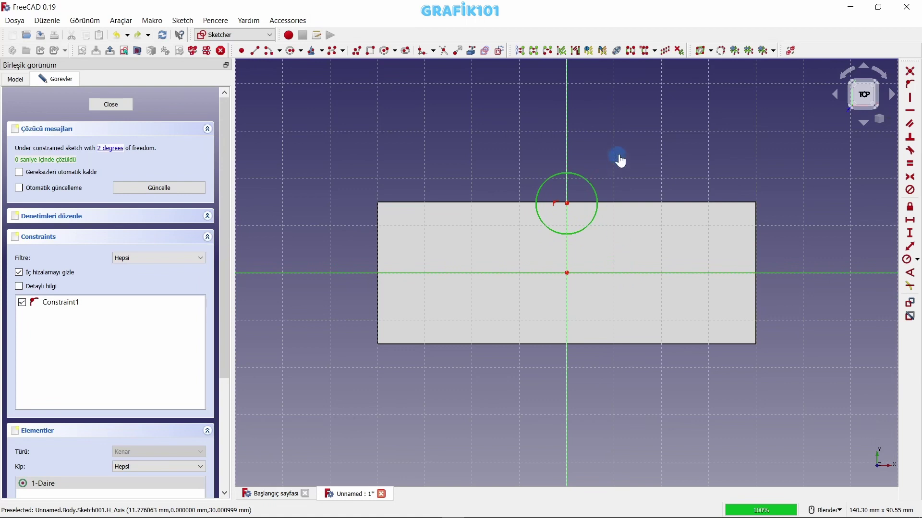
pyautogui.click(630, 50)
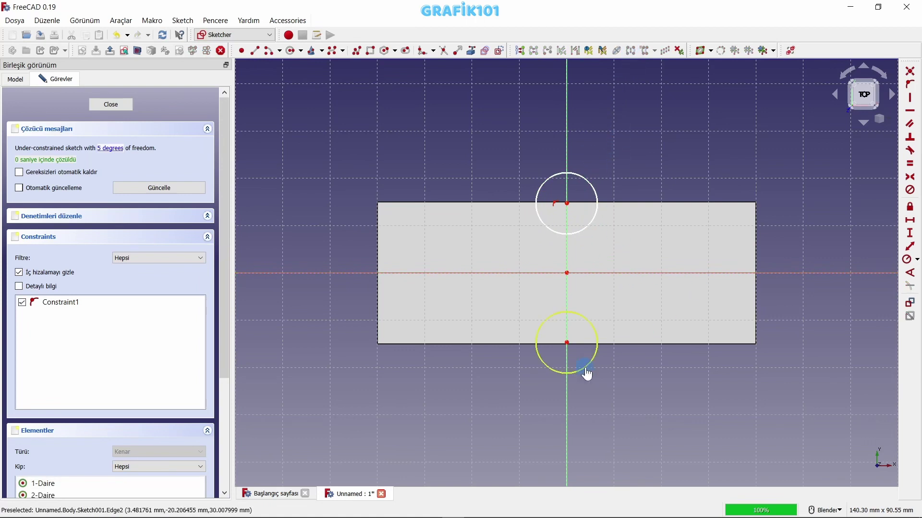
pyautogui.click(509, 355)
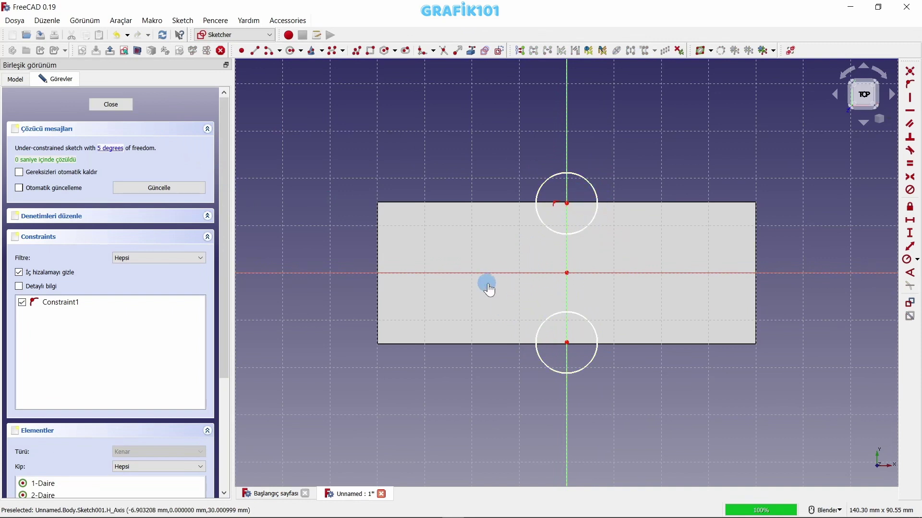
# Undo the mirrored circle and constrain the remaining circle to a 10 mm diameter.
pyautogui.hotkey('ctrl', 'z')
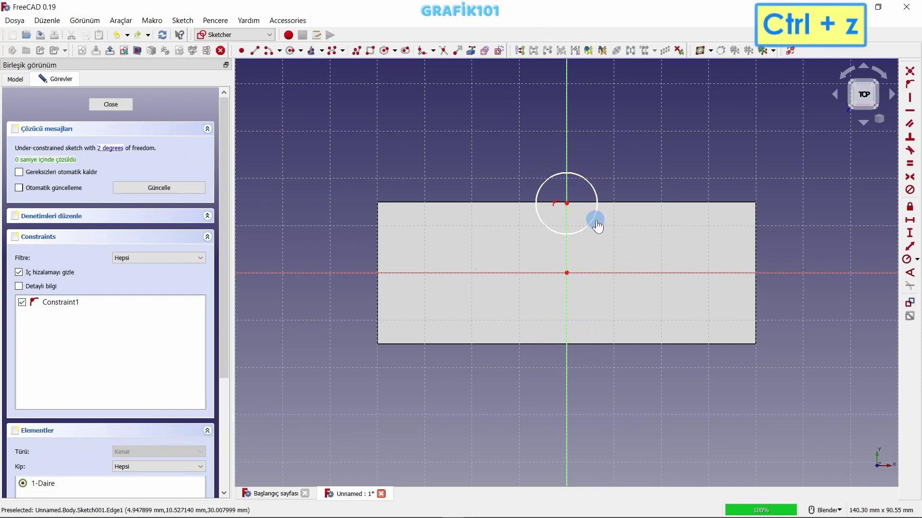
pyautogui.click(595, 221)
pyautogui.click(916, 261)
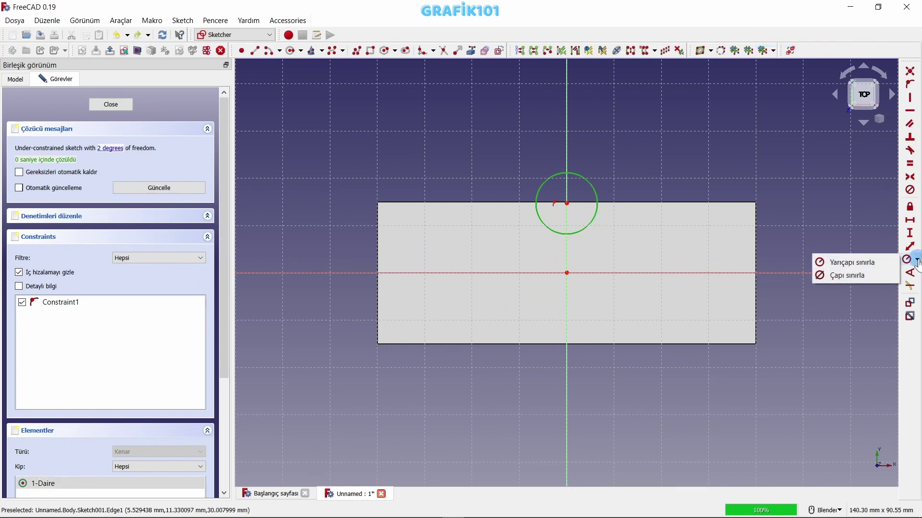
pyautogui.click(850, 275)
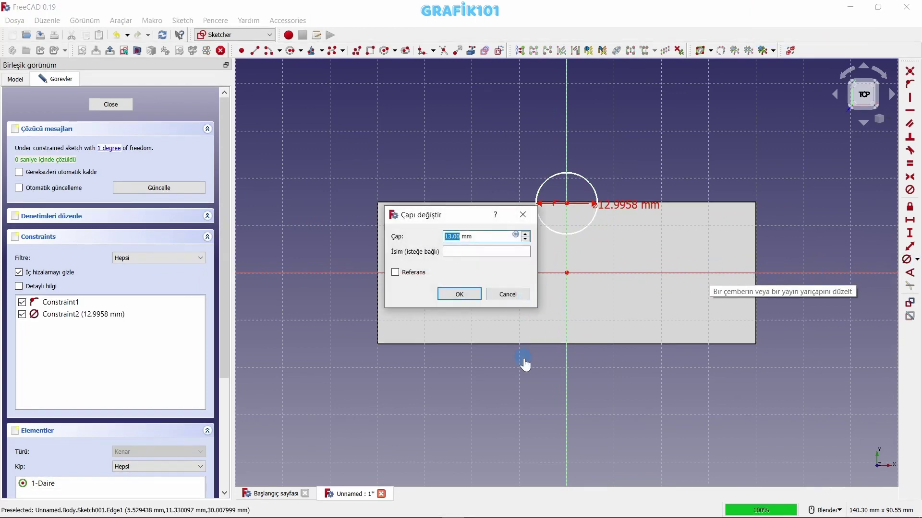
pyautogui.write('10')
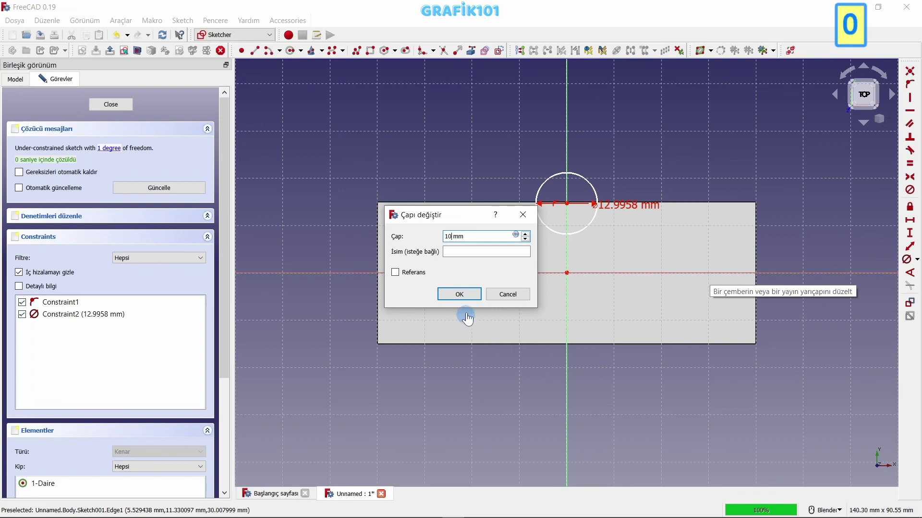
pyautogui.click(460, 294)
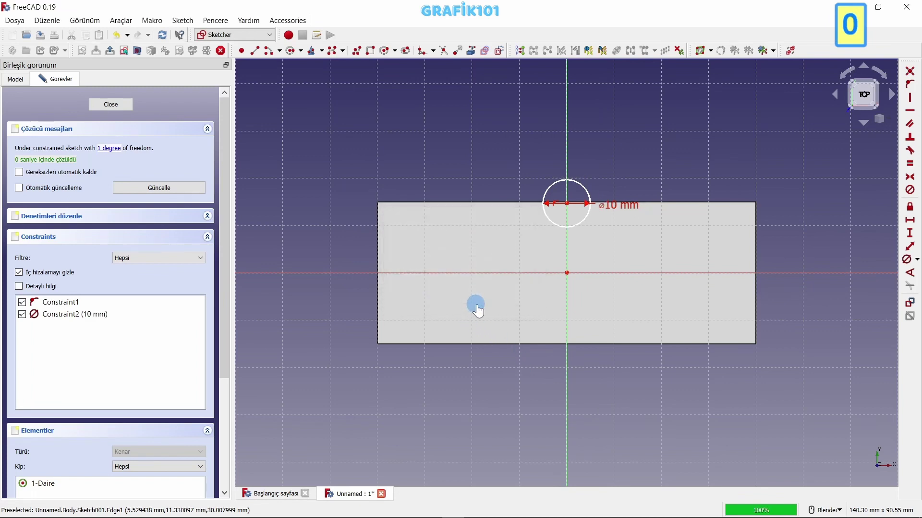
# Mirror the circle across the horizontal axis onto the opposite edge and close the sketch.
pyautogui.click(586, 219)
pyautogui.click(600, 275)
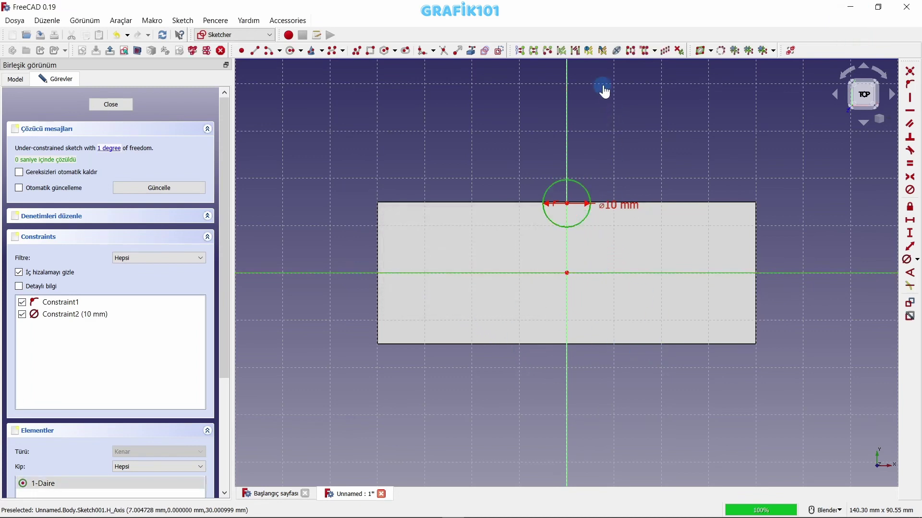
pyautogui.click(631, 51)
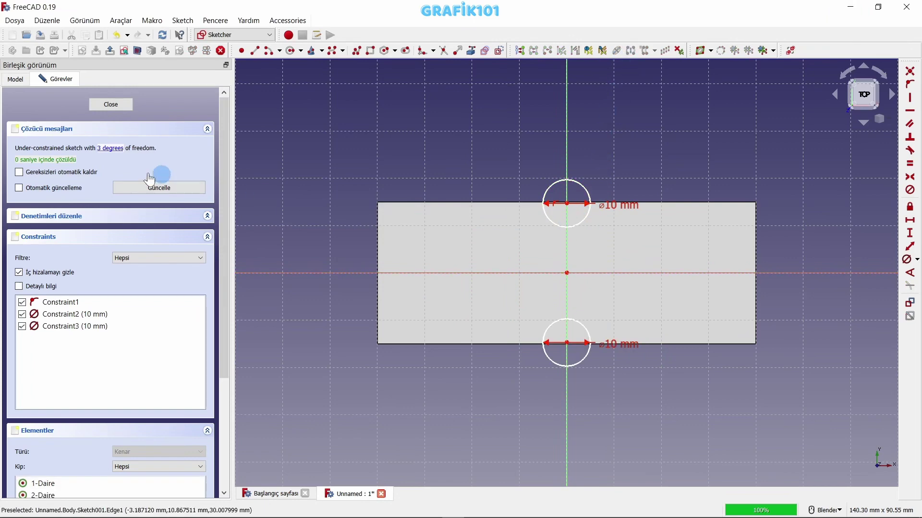
pyautogui.click(111, 104)
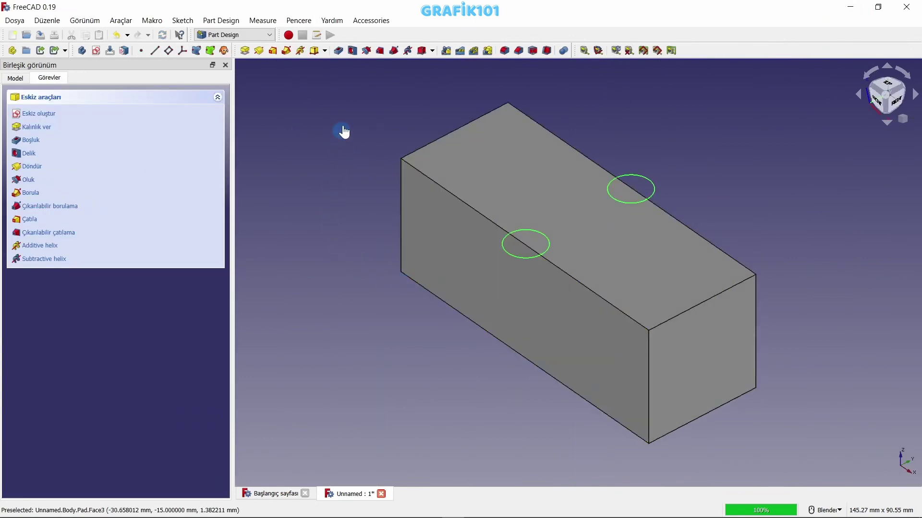
# Cut Hole features at both circles with 10 mm diameter and 30 mm depth.
pyautogui.click(352, 50)
pyautogui.moveTo(406, 313); pyautogui.dragTo(459, 319, button='middle')
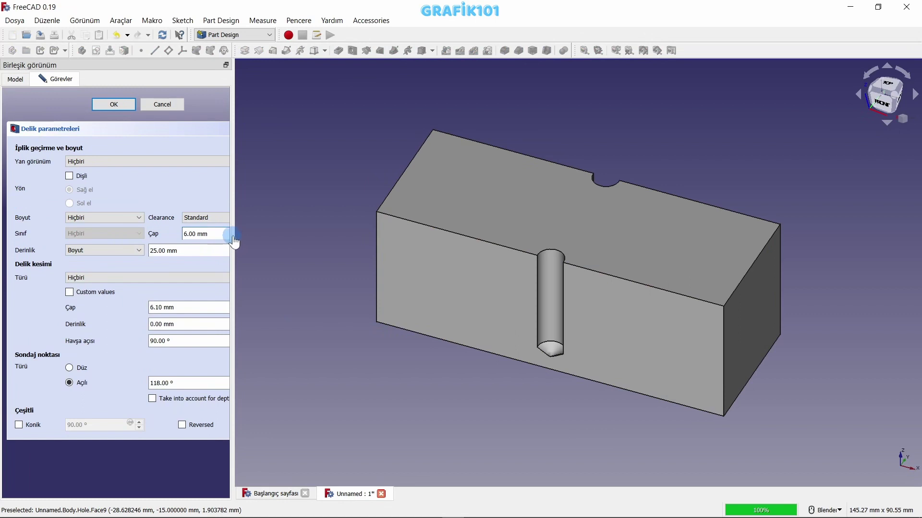
pyautogui.moveTo(235, 242); pyautogui.dragTo(277, 240)
pyautogui.click(259, 233)
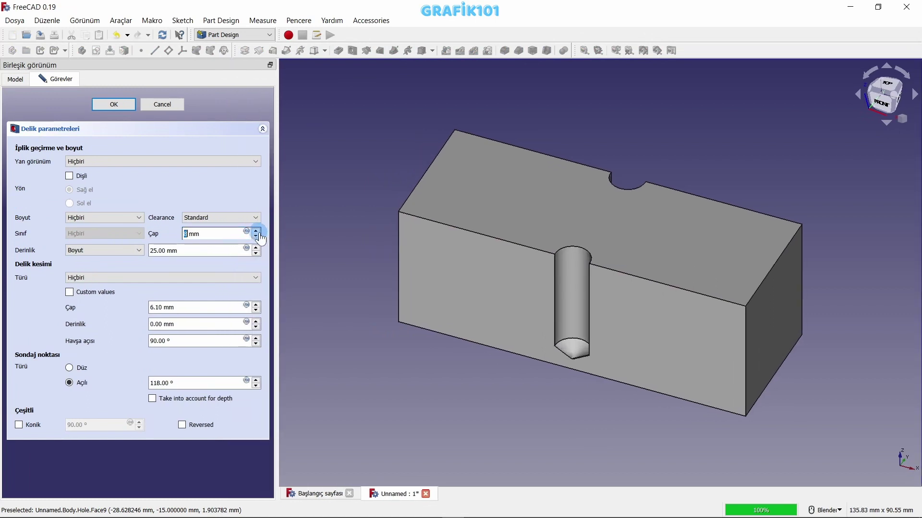
pyautogui.click(259, 232)
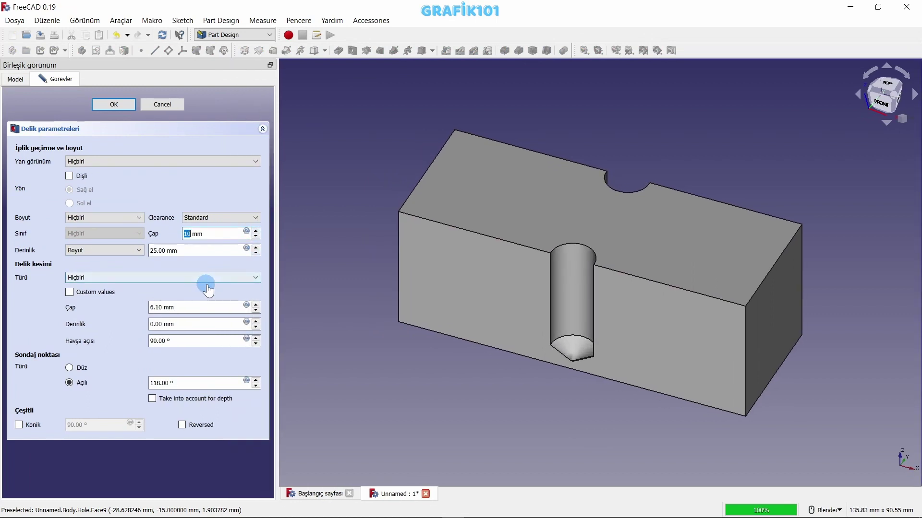
pyautogui.click(257, 248)
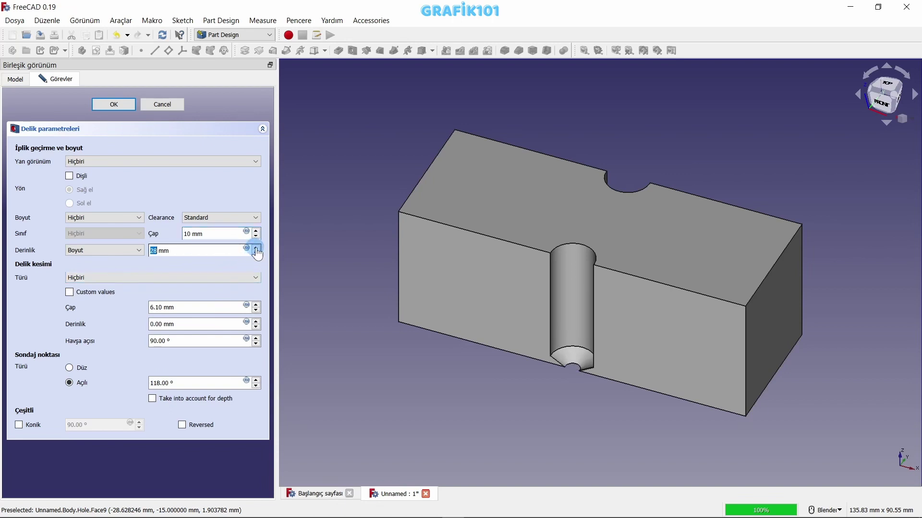
pyautogui.click(257, 247)
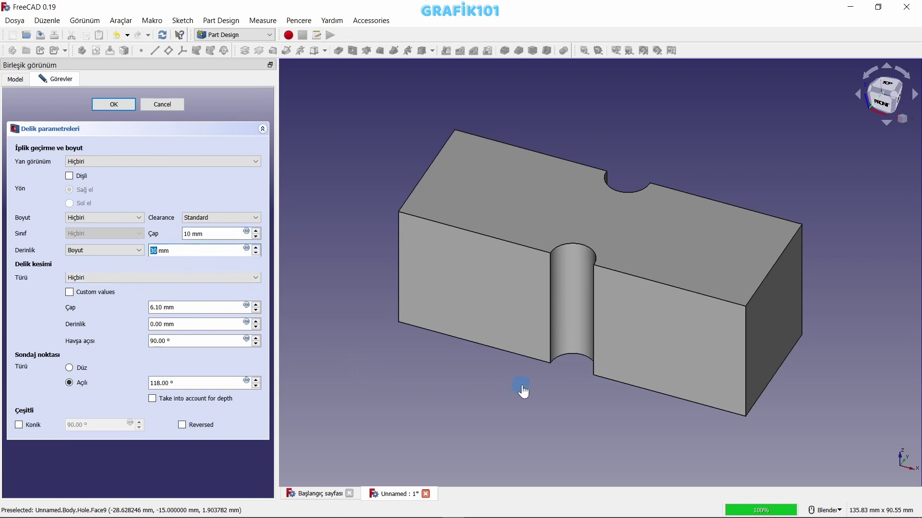
pyautogui.moveTo(523, 391)
pyautogui.mouseDown(button='middle')
pyautogui.moveTo(451, 405)
pyautogui.moveTo(475, 372)
pyautogui.mouseUp(button='middle')
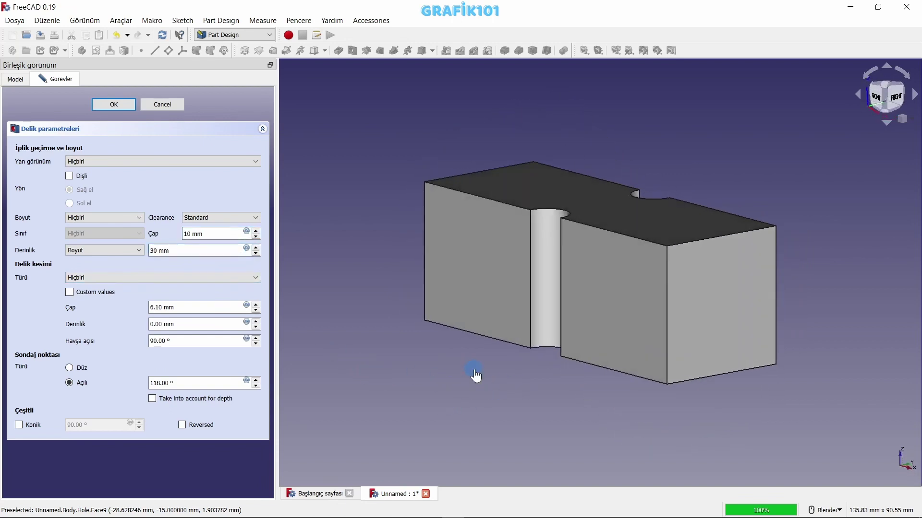
pyautogui.click(117, 111)
pyautogui.moveTo(277, 263)
pyautogui.mouseDown()
pyautogui.moveTo(162, 263)
pyautogui.moveTo(172, 263)
pyautogui.mouseUp()
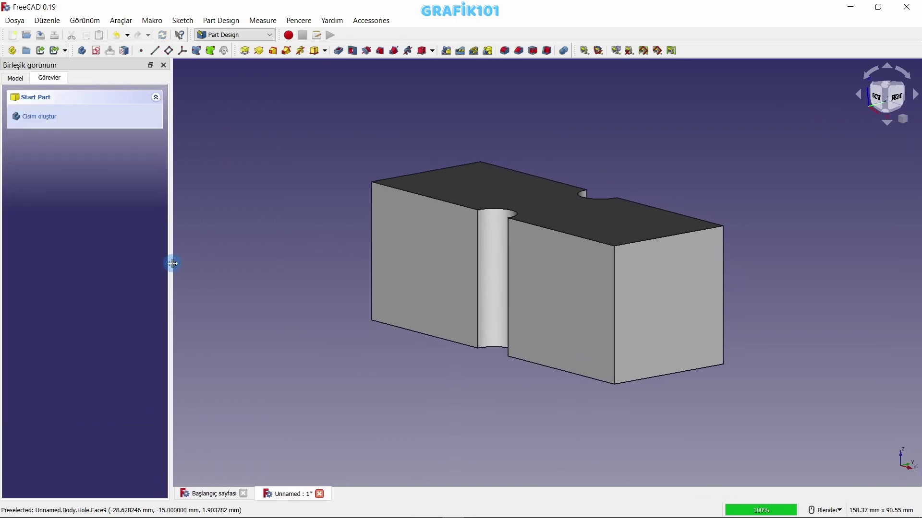
pyautogui.moveTo(604, 327)
pyautogui.mouseDown(button='middle')
pyautogui.moveTo(644, 373)
pyautogui.moveTo(728, 366)
pyautogui.moveTo(653, 341)
pyautogui.moveTo(615, 343)
pyautogui.mouseUp(button='middle')
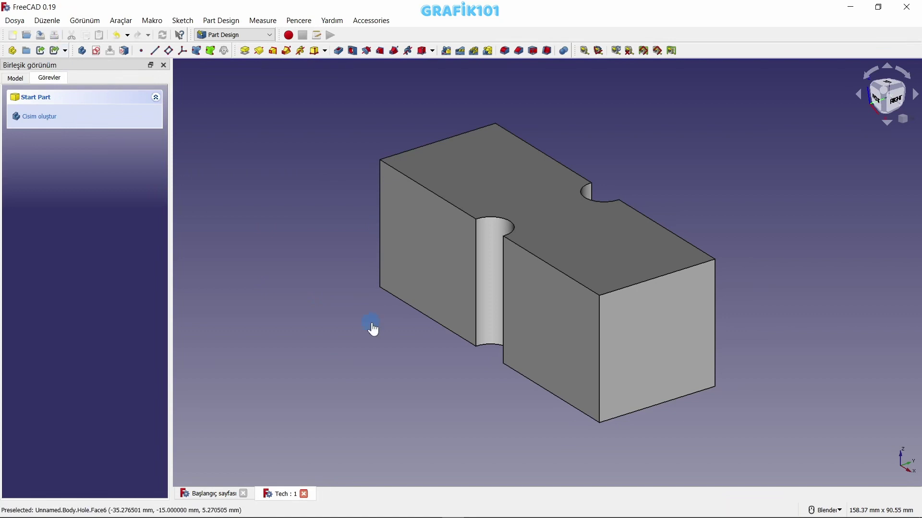
# Activate the TechDraw workbench and browse the page templates without choosing one.
pyautogui.click(247, 35)
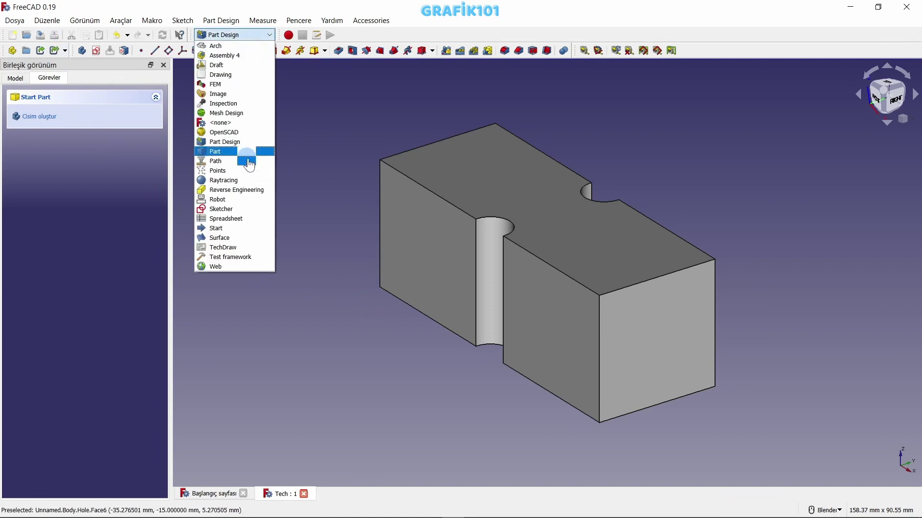
pyautogui.click(238, 248)
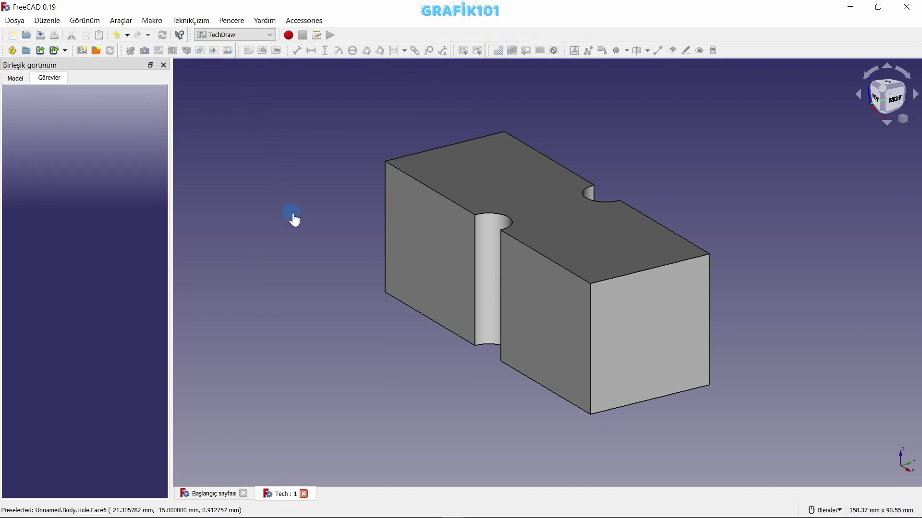
pyautogui.click(96, 52)
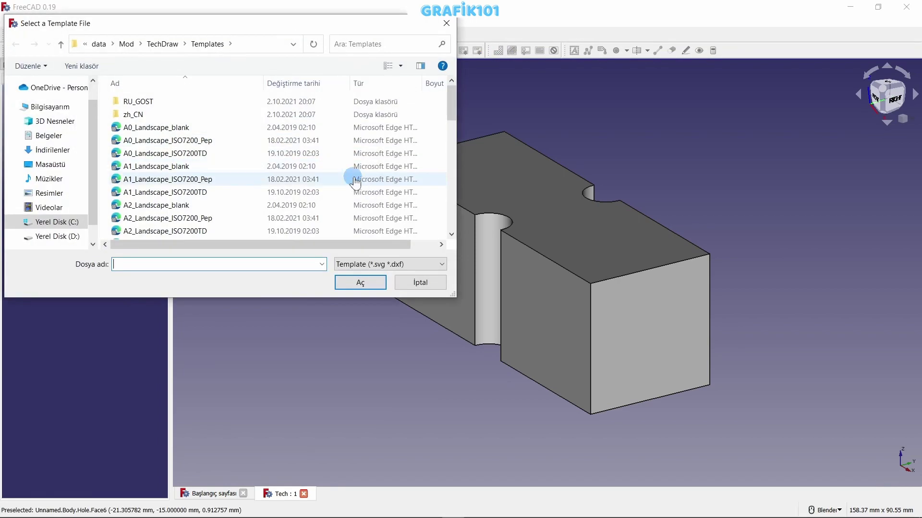
pyautogui.scroll(-5, 294, 218)
pyautogui.scroll(-5, 255, 220)
pyautogui.scroll(2, 254, 220)
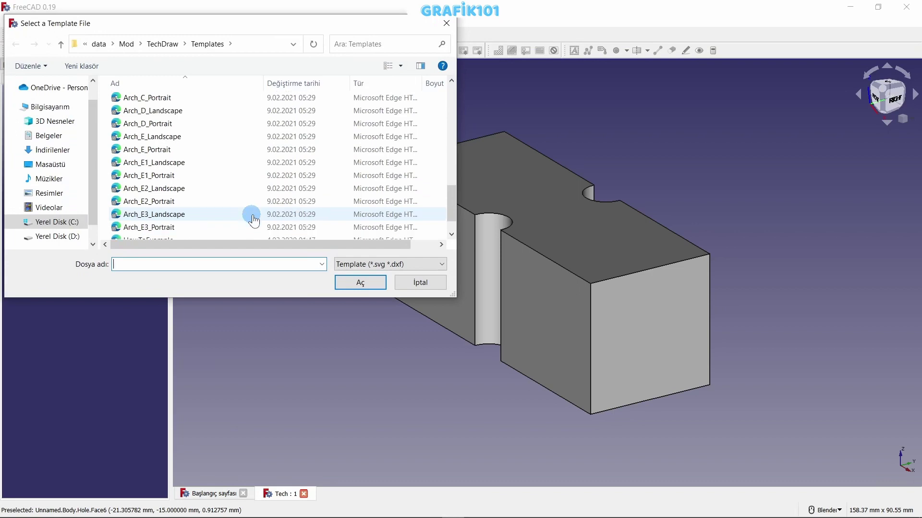
pyautogui.scroll(3, 254, 220)
pyautogui.scroll(2, 255, 219)
pyautogui.scroll(3, 254, 211)
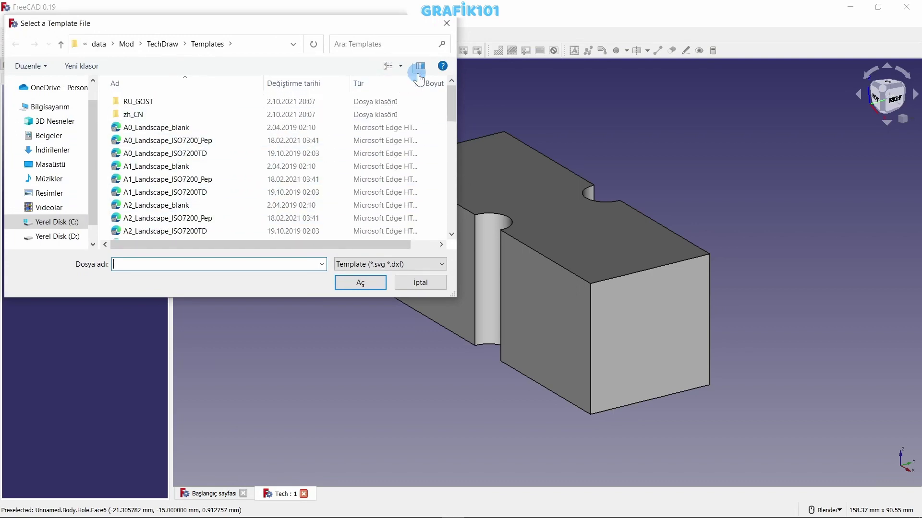
pyautogui.click(446, 24)
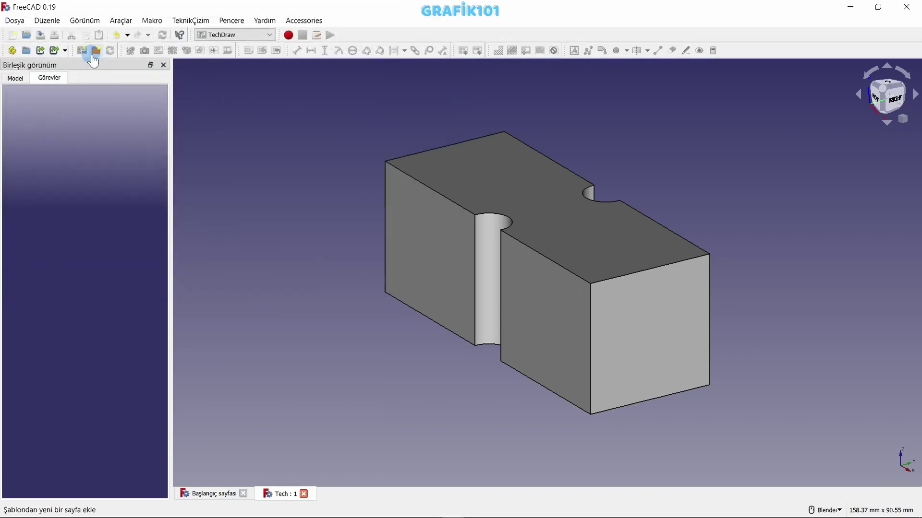
# Insert a default A4 page with title block, comparing it against the 3D view.
pyautogui.click(82, 51)
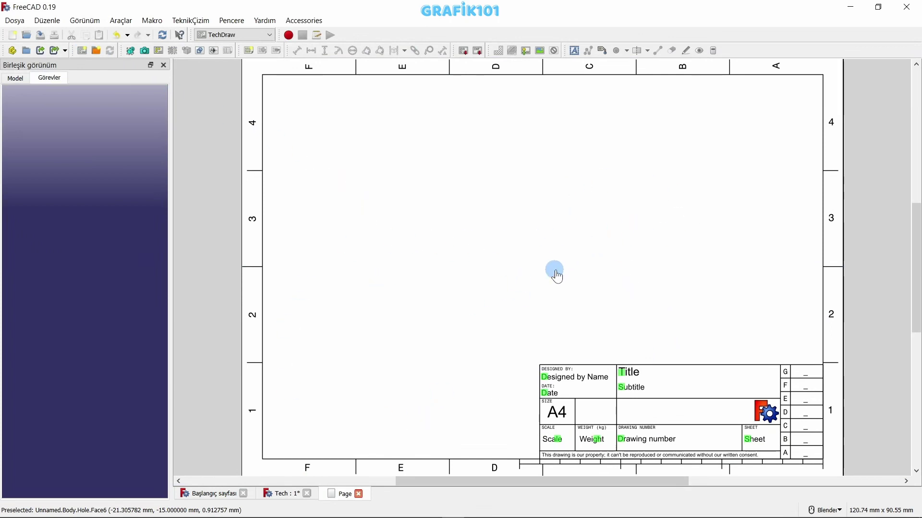
pyautogui.click(276, 499)
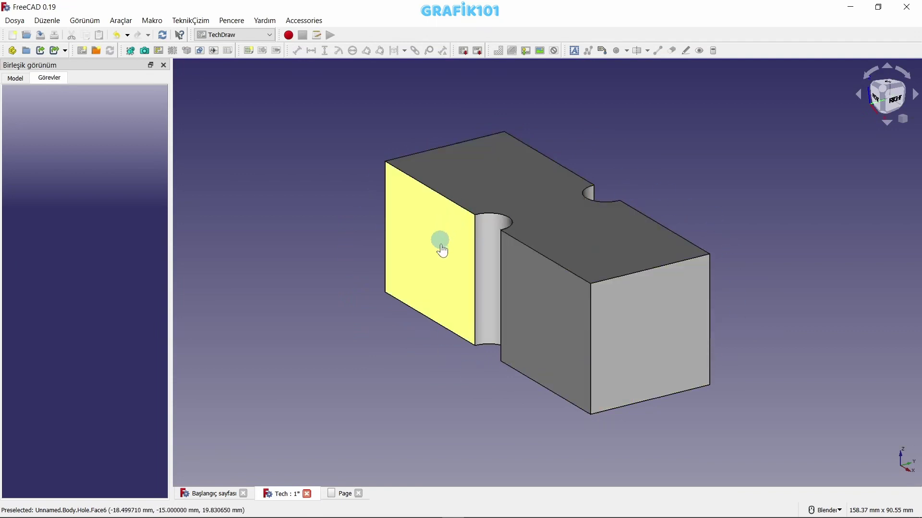
pyautogui.click(336, 494)
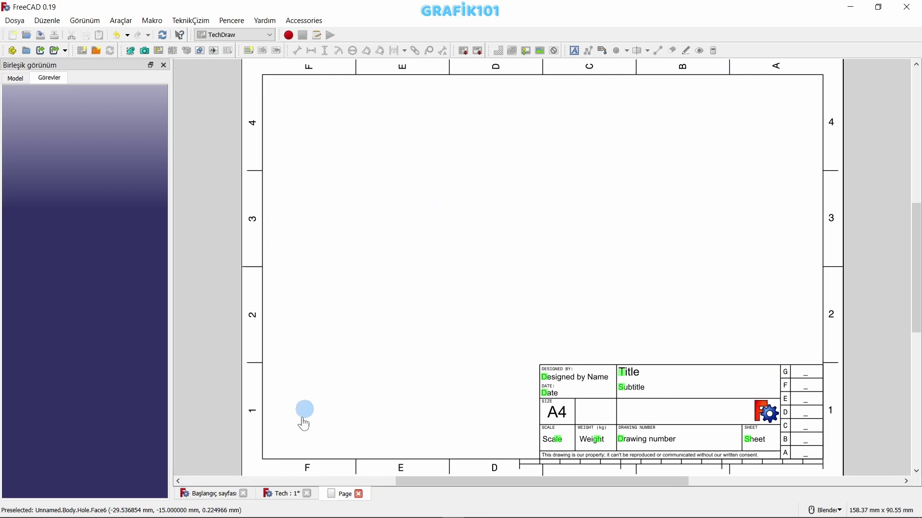
pyautogui.click(280, 493)
pyautogui.click(341, 495)
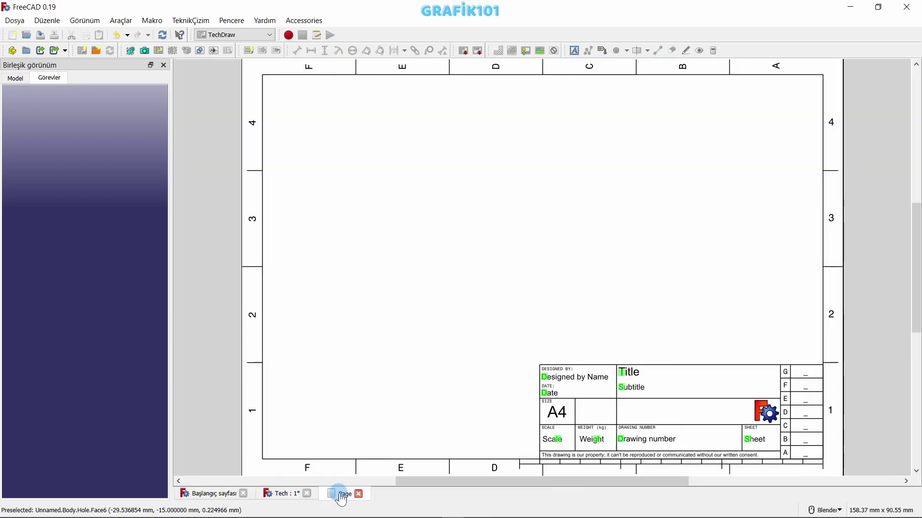
# Select the Body in the Model tree and return to the drawing page.
pyautogui.click(16, 85)
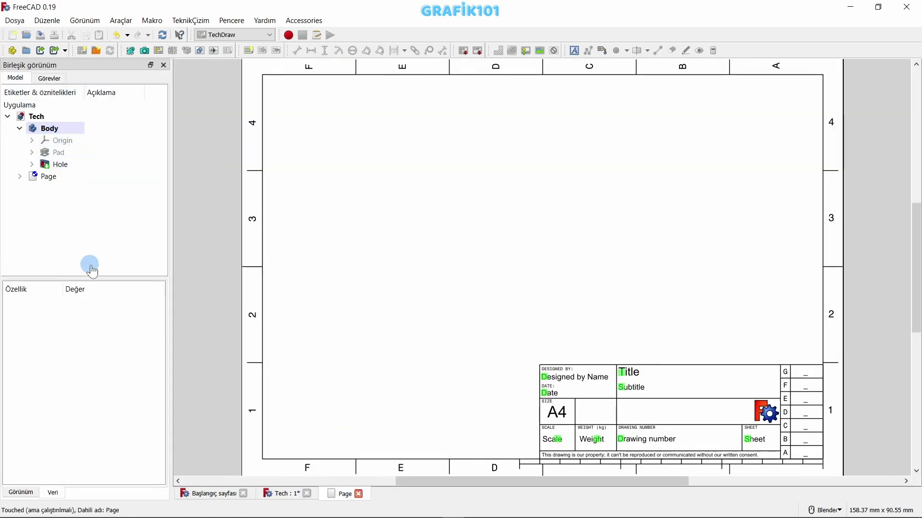
pyautogui.click(46, 130)
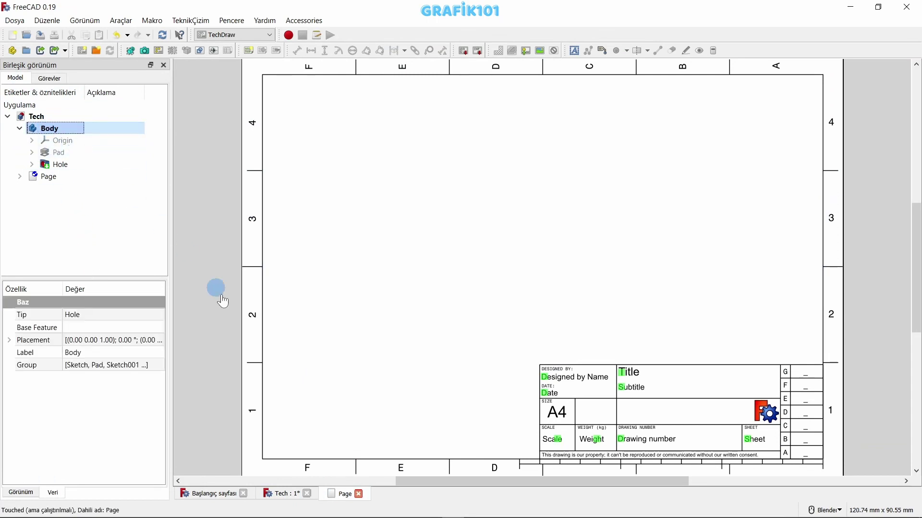
pyautogui.click(287, 494)
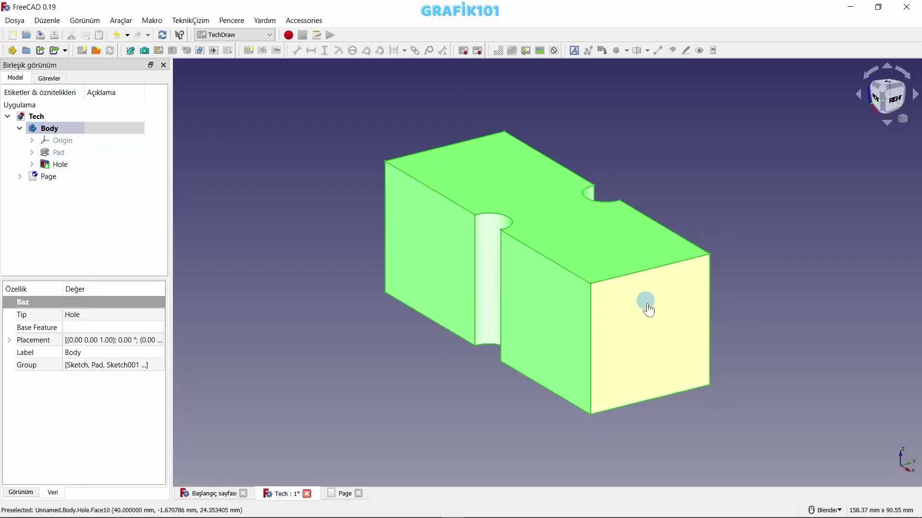
pyautogui.click(344, 495)
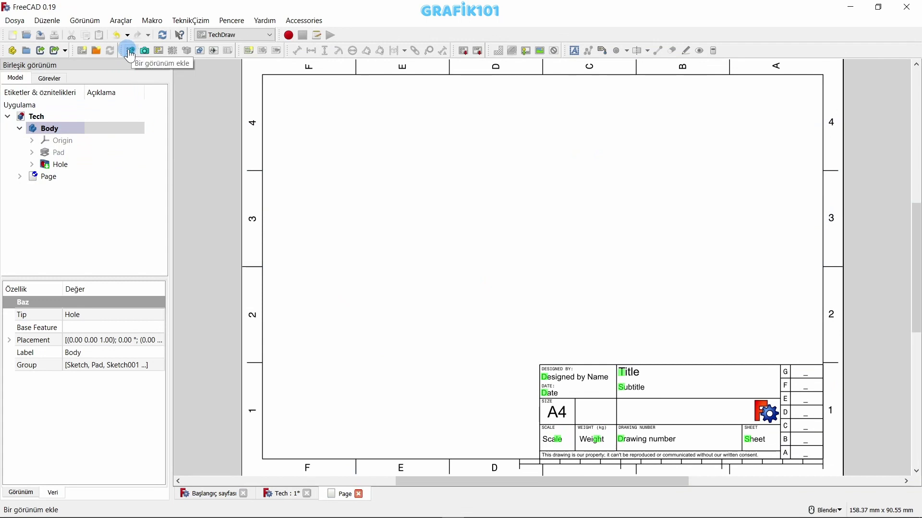
# Insert an isometric view of the Body and drag it to the page's top-left.
pyautogui.click(131, 52)
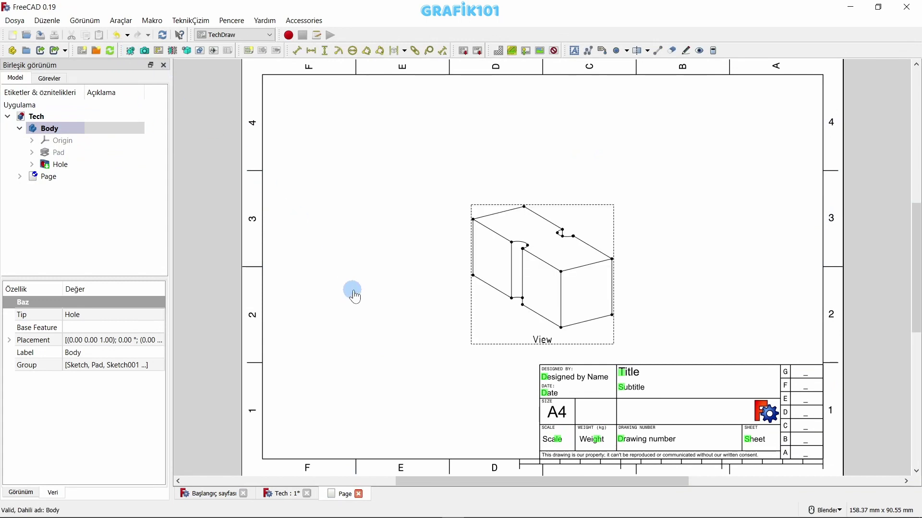
pyautogui.click(283, 494)
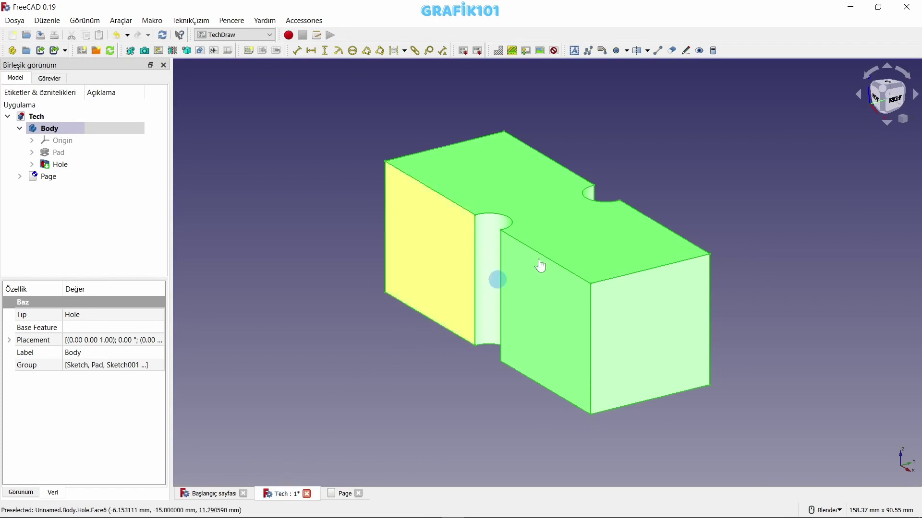
pyautogui.click(341, 496)
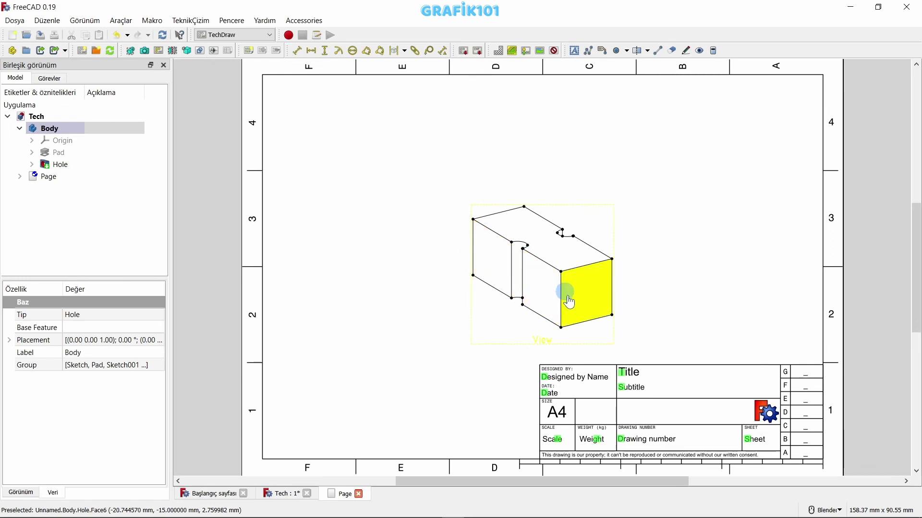
pyautogui.moveTo(541, 342); pyautogui.dragTo(409, 261)
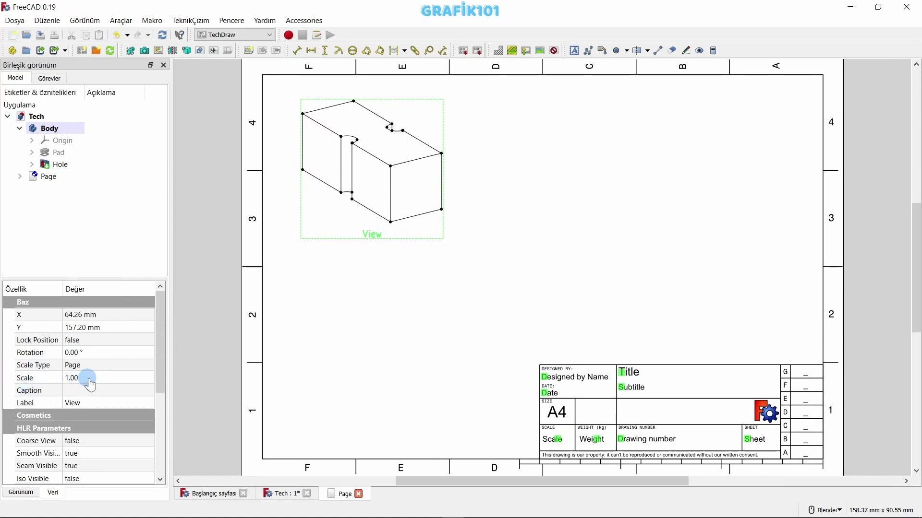
# Try isometric view scales of 1.10 and 0.80, then reset the scale to 1.00.
pyautogui.click(146, 378)
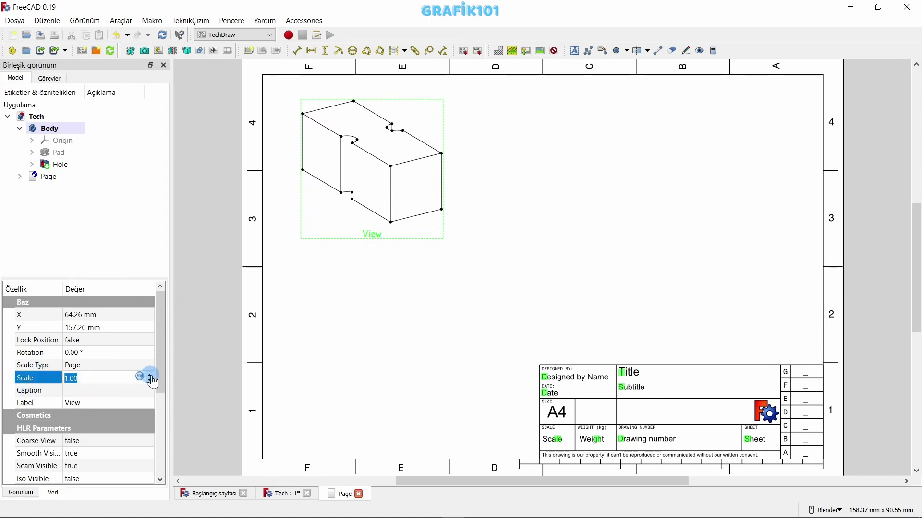
pyautogui.press('Return')
pyautogui.click(375, 304)
pyautogui.click(386, 244)
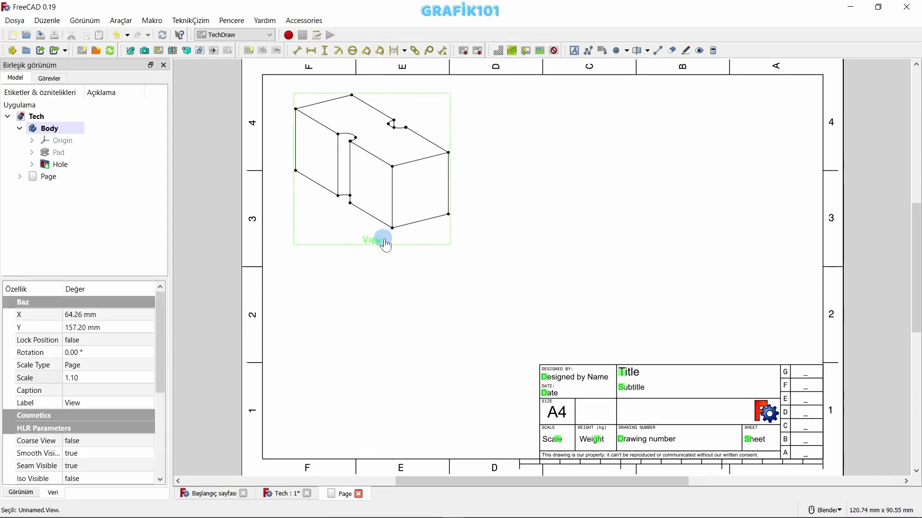
pyautogui.click(145, 379)
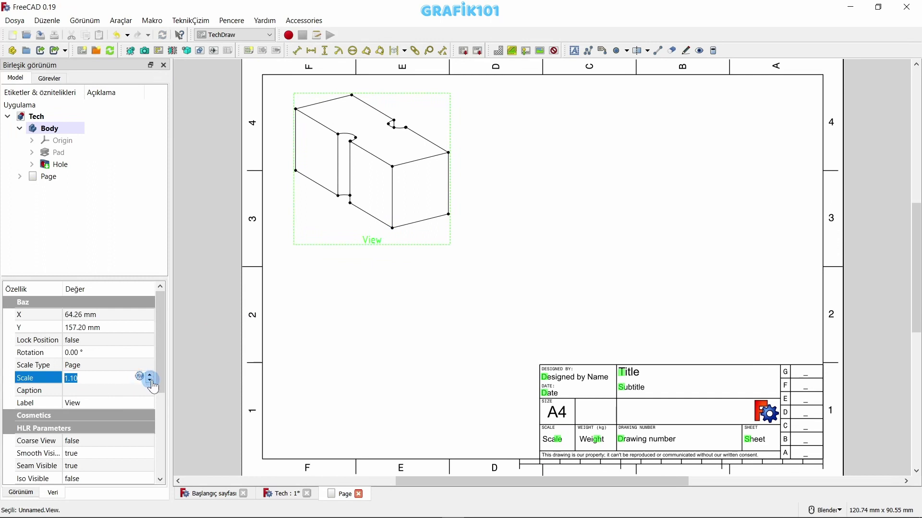
pyautogui.click(294, 210)
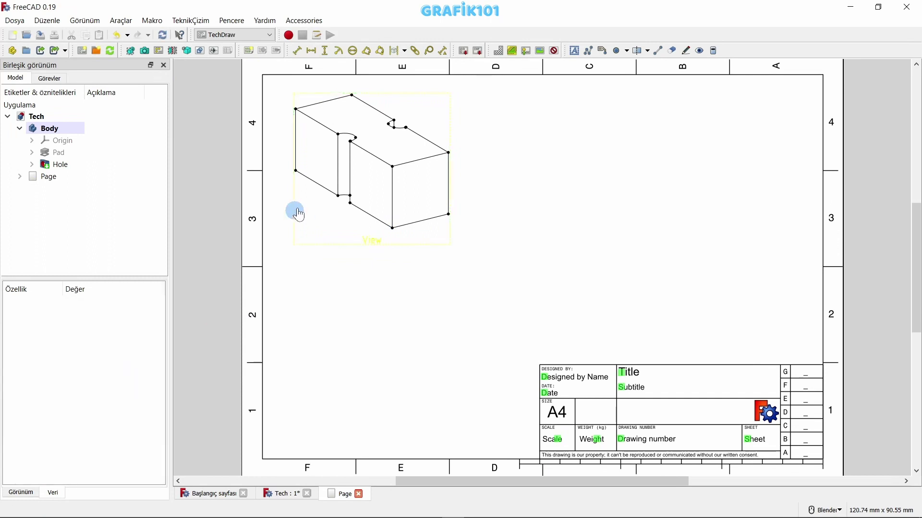
pyautogui.click(110, 51)
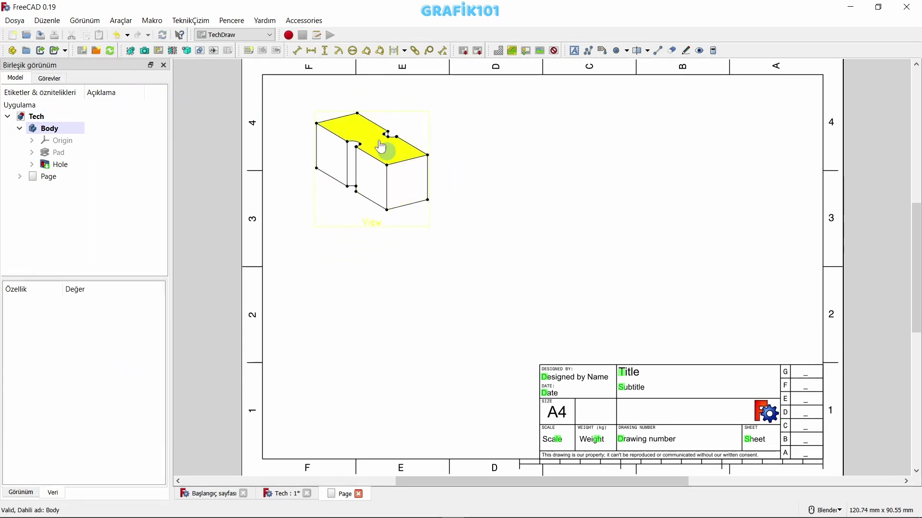
pyautogui.click(374, 226)
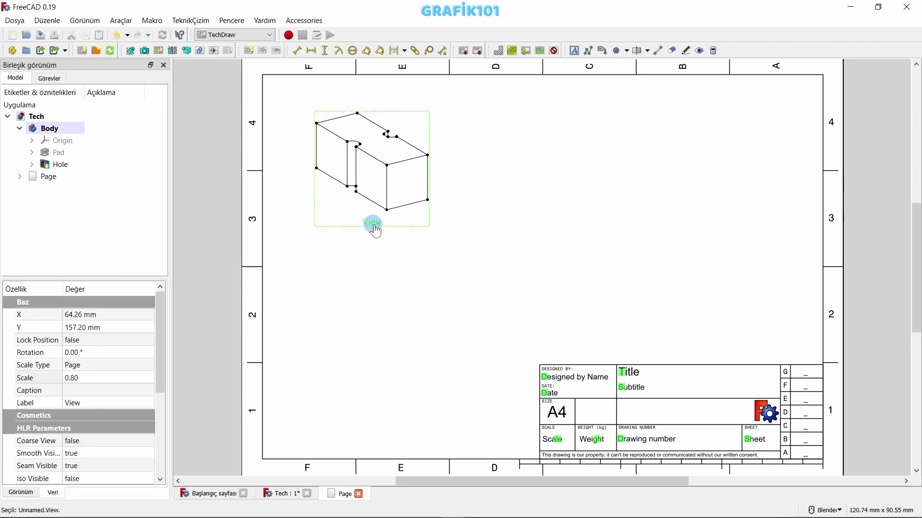
pyautogui.click(150, 379)
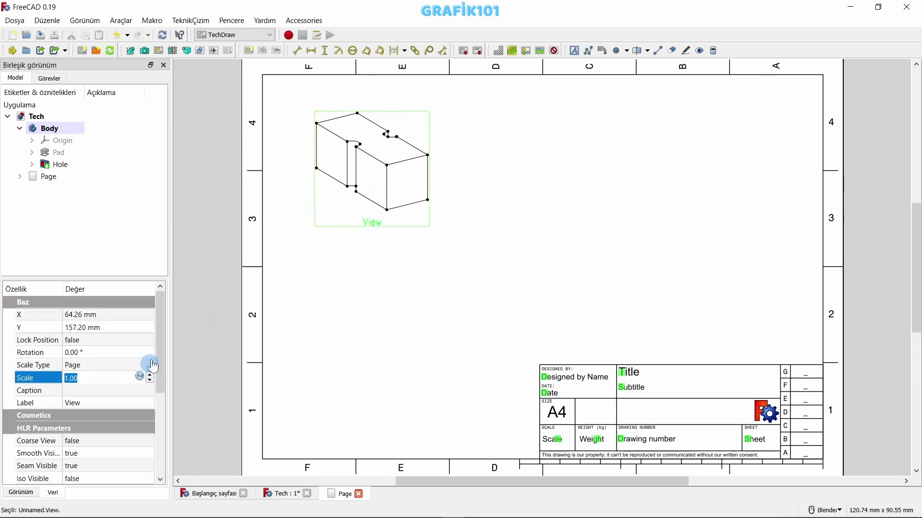
pyautogui.click(353, 288)
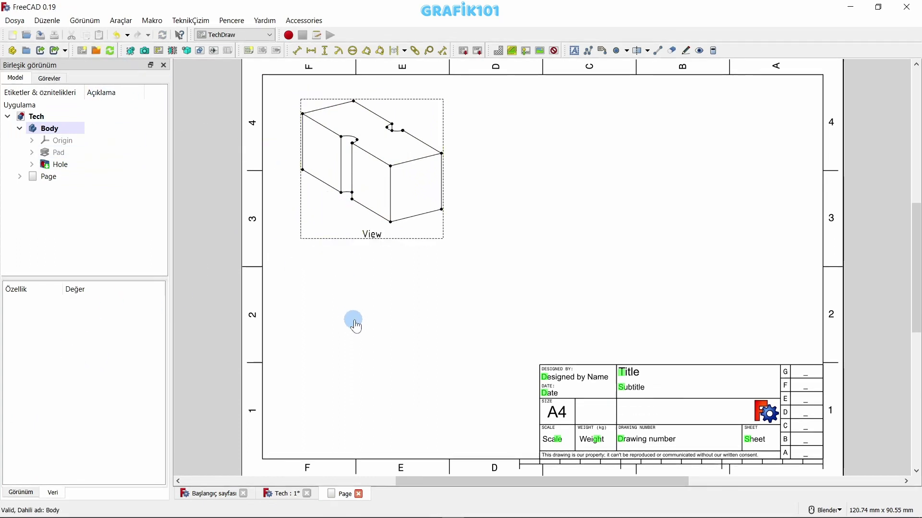
# Insert the block's right-side view as View001 at the page's upper right.
pyautogui.click(291, 494)
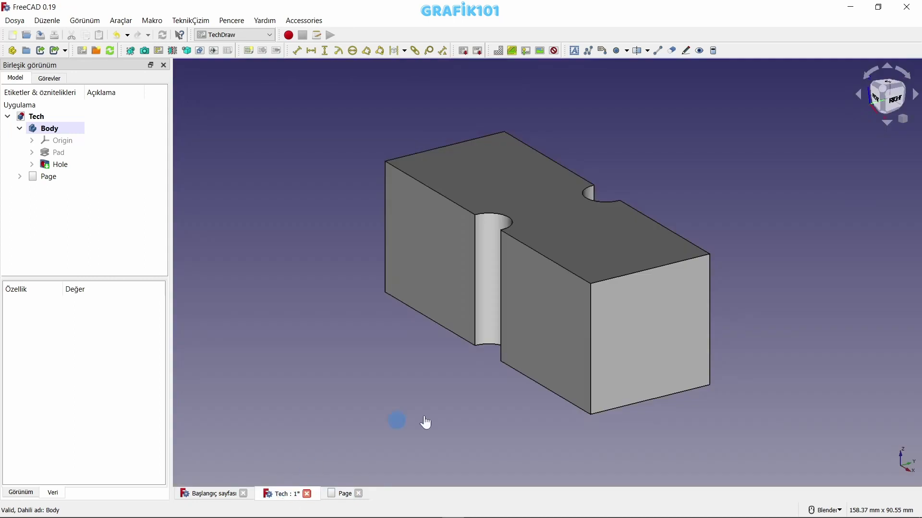
pyautogui.click(892, 103)
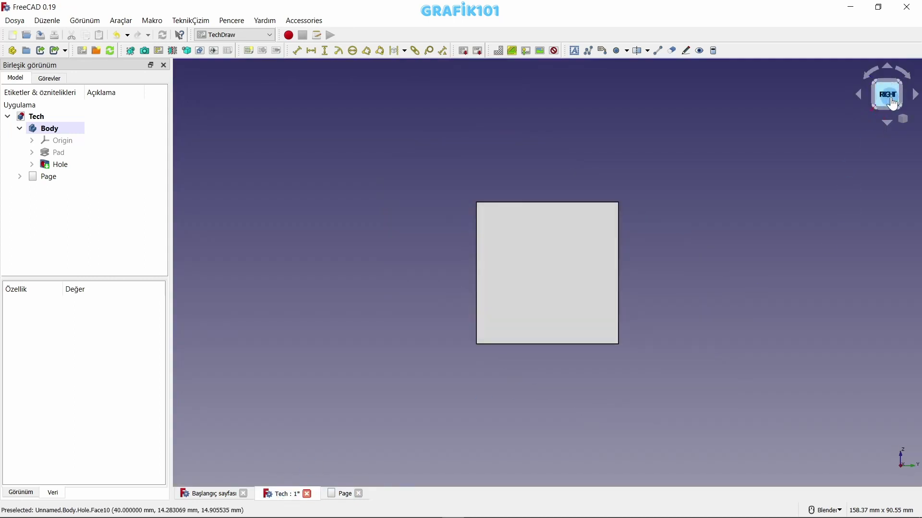
pyautogui.click(578, 287)
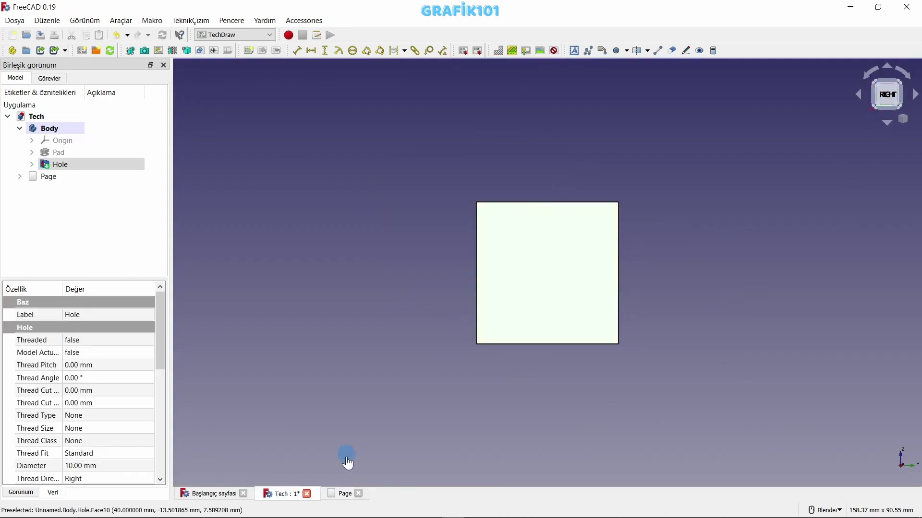
pyautogui.click(343, 495)
pyautogui.click(130, 50)
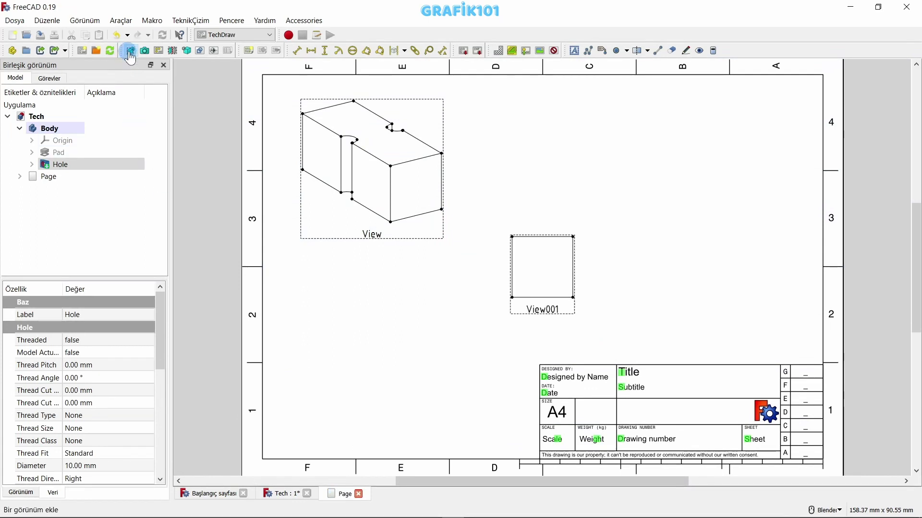
pyautogui.moveTo(543, 312); pyautogui.dragTo(746, 191)
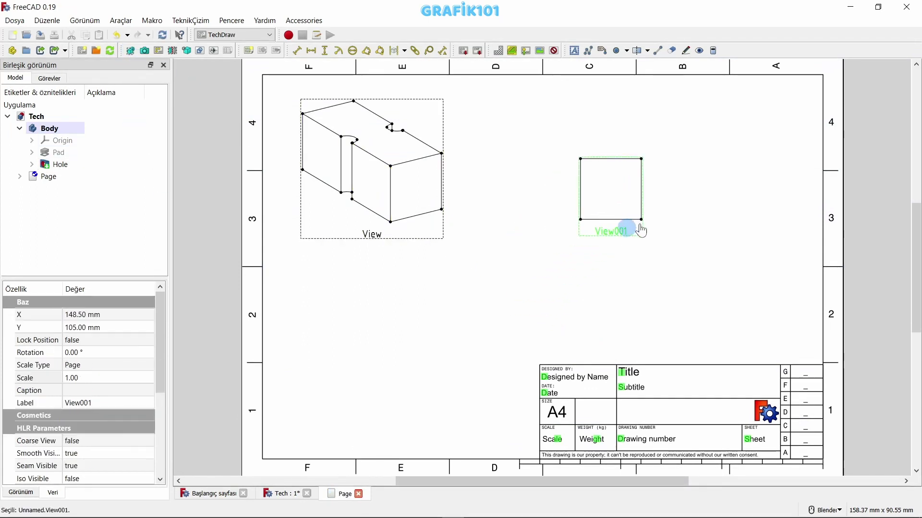
# Add the block's front view as View002 at the page's lower left.
pyautogui.click(292, 494)
pyautogui.press('0')
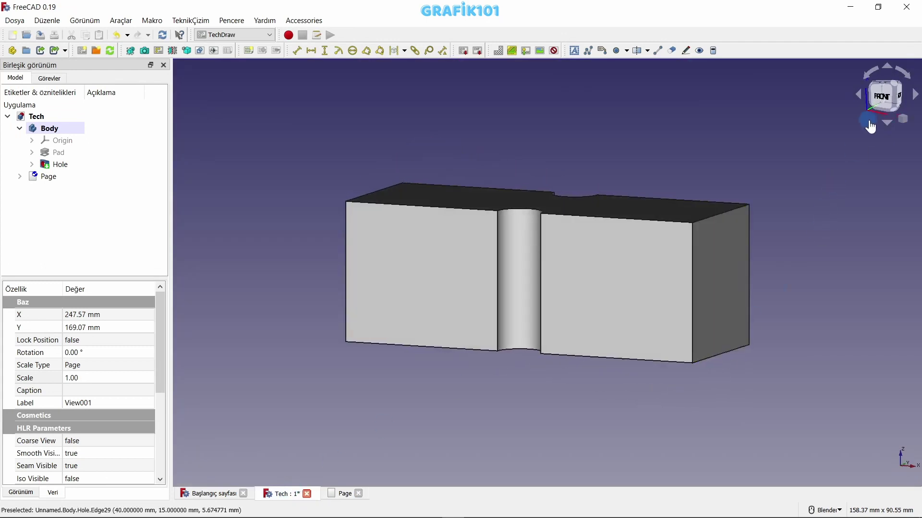
pyautogui.click(882, 102)
pyautogui.click(677, 251)
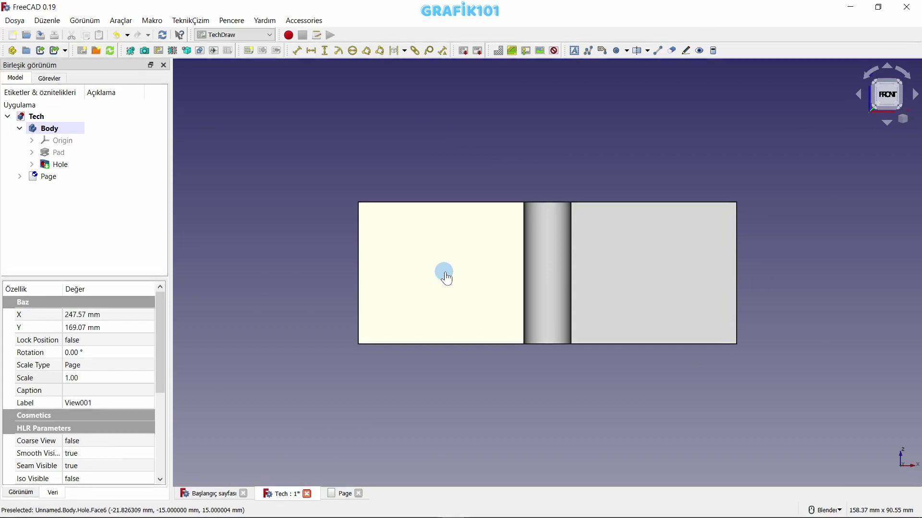
pyautogui.click(441, 271)
pyautogui.click(341, 494)
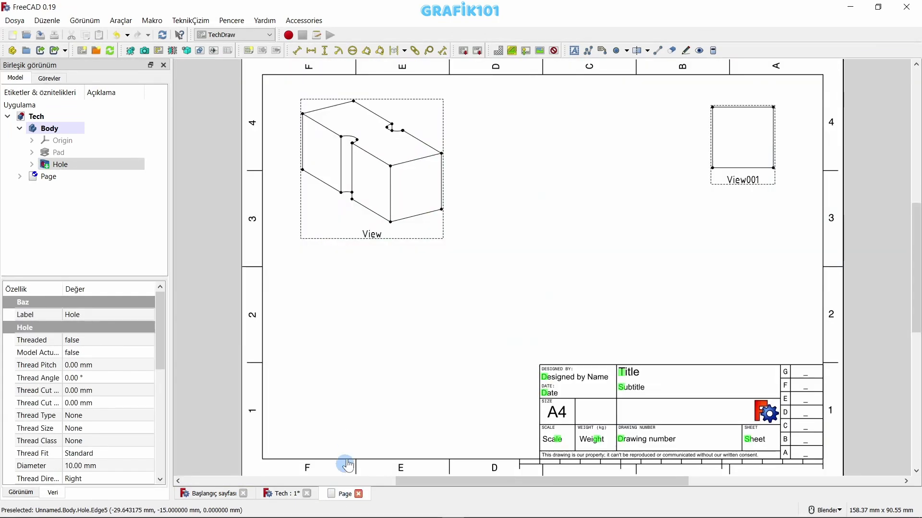
pyautogui.click(131, 52)
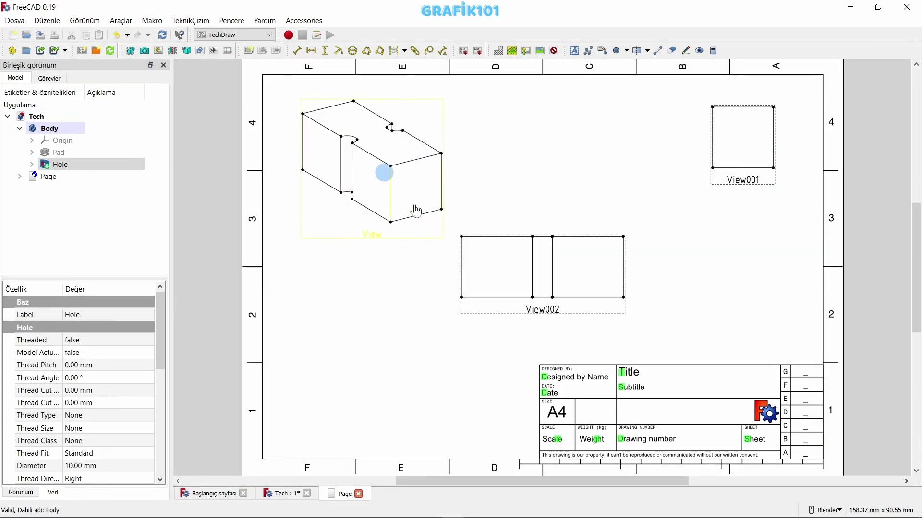
pyautogui.moveTo(552, 310)
pyautogui.mouseDown()
pyautogui.moveTo(487, 355)
pyautogui.moveTo(392, 399)
pyautogui.mouseUp()
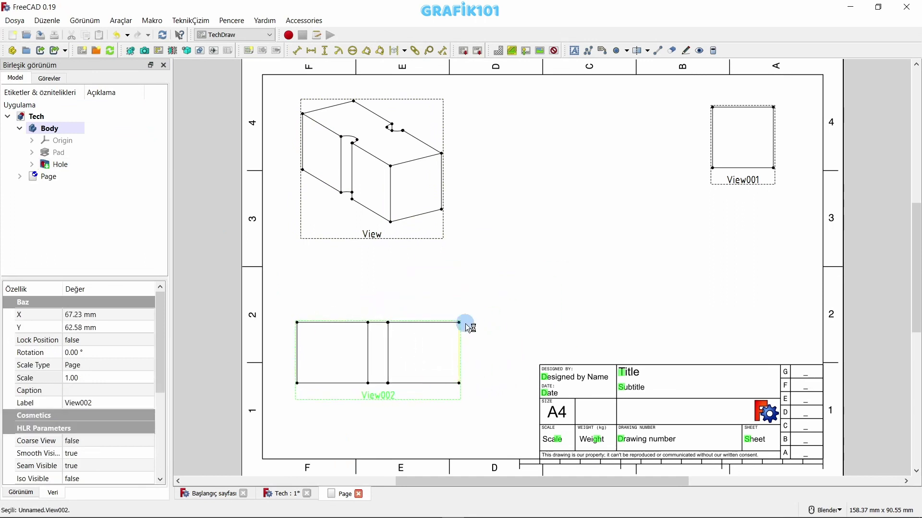
# Add the block's top view as View003 and move it toward the page's right edge.
pyautogui.click(292, 499)
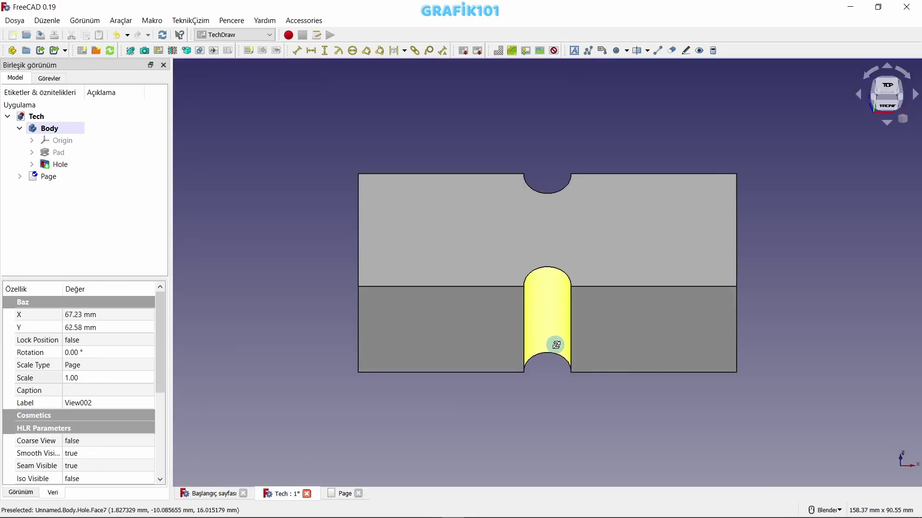
pyautogui.click(672, 224)
pyautogui.click(886, 88)
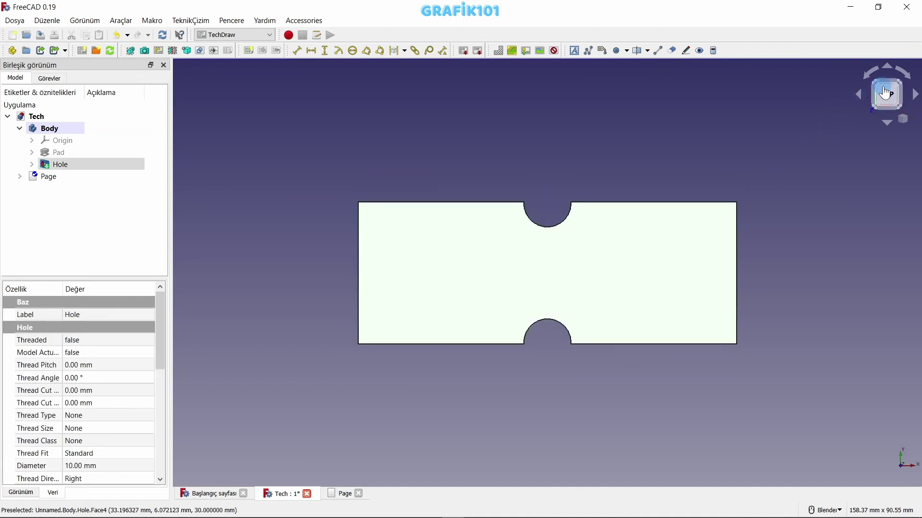
pyautogui.click(551, 272)
pyautogui.click(350, 475)
pyautogui.click(212, 172)
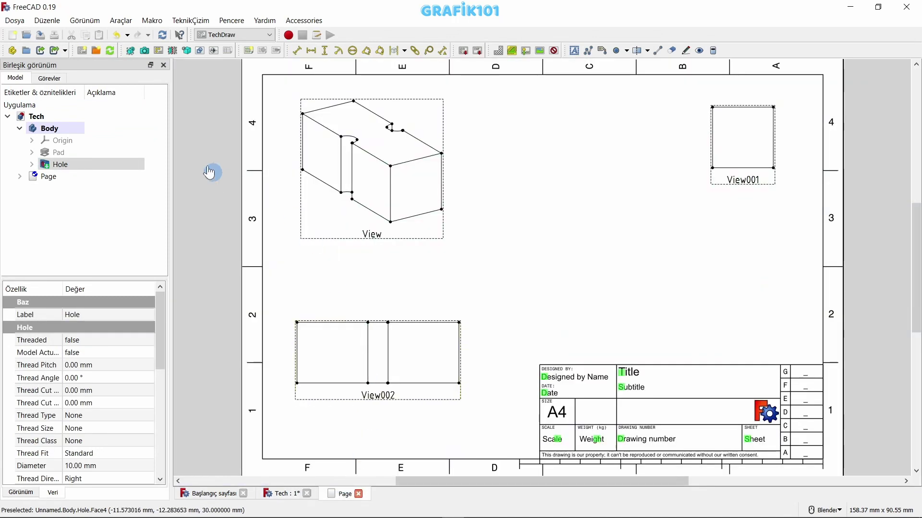
pyautogui.click(131, 50)
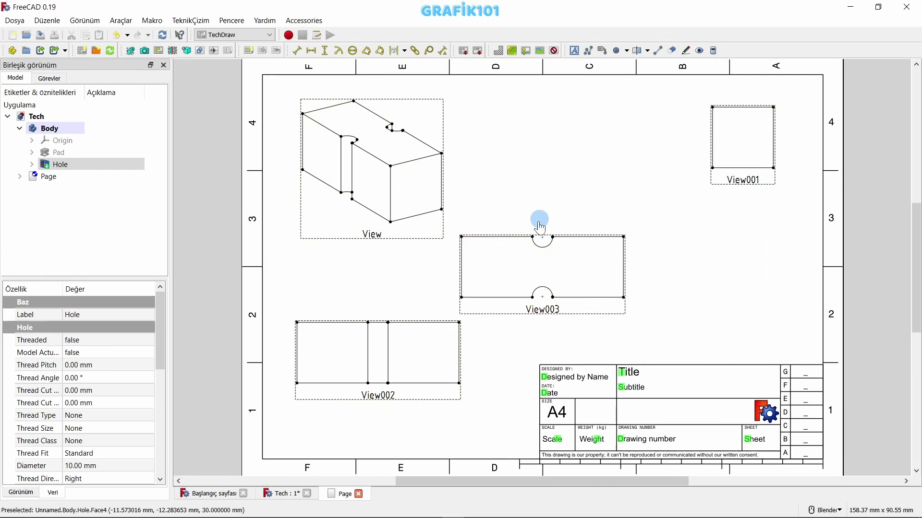
pyautogui.click(560, 261)
pyautogui.click(569, 309)
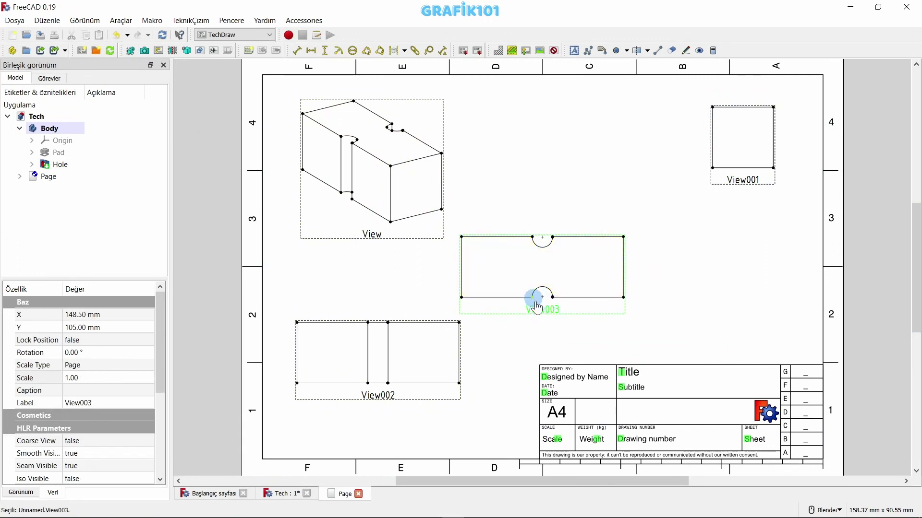
pyautogui.click(672, 239)
pyautogui.click(553, 320)
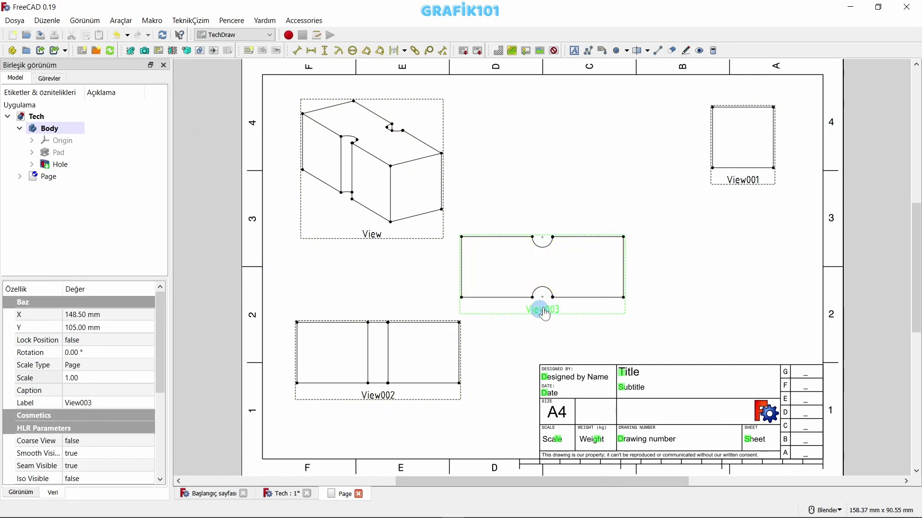
pyautogui.moveTo(538, 320); pyautogui.dragTo(707, 317)
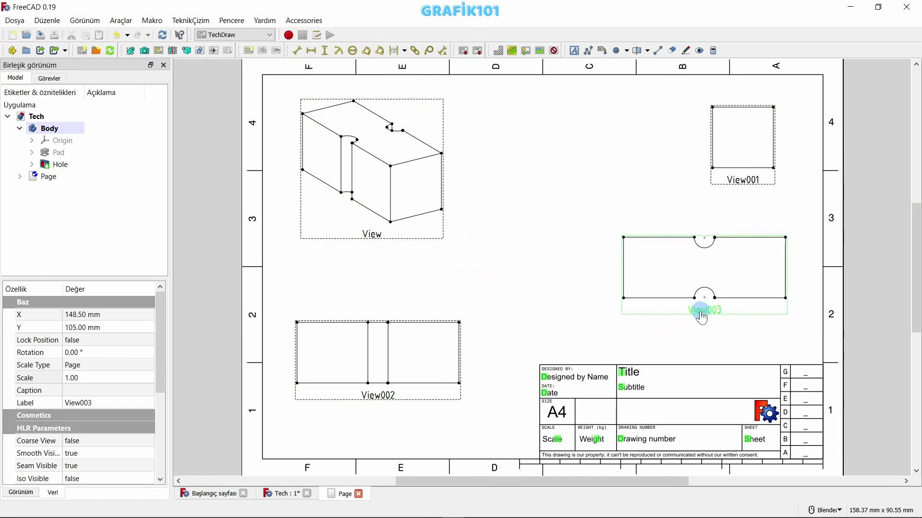
pyautogui.click(607, 336)
pyautogui.scroll(-1, 564, 227)
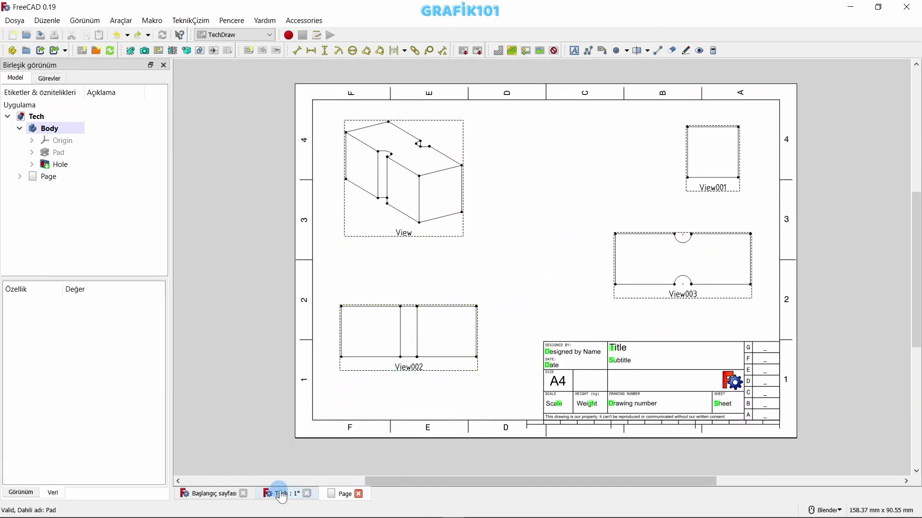
# Orient the 3D block to a front view and select a front face.
pyautogui.click(280, 492)
pyautogui.moveTo(432, 389)
pyautogui.mouseDown(button='middle')
pyautogui.moveTo(479, 350)
pyautogui.moveTo(535, 331)
pyautogui.moveTo(590, 335)
pyautogui.moveTo(521, 336)
pyautogui.moveTo(693, 237)
pyautogui.mouseUp(button='middle')
pyautogui.press('1')
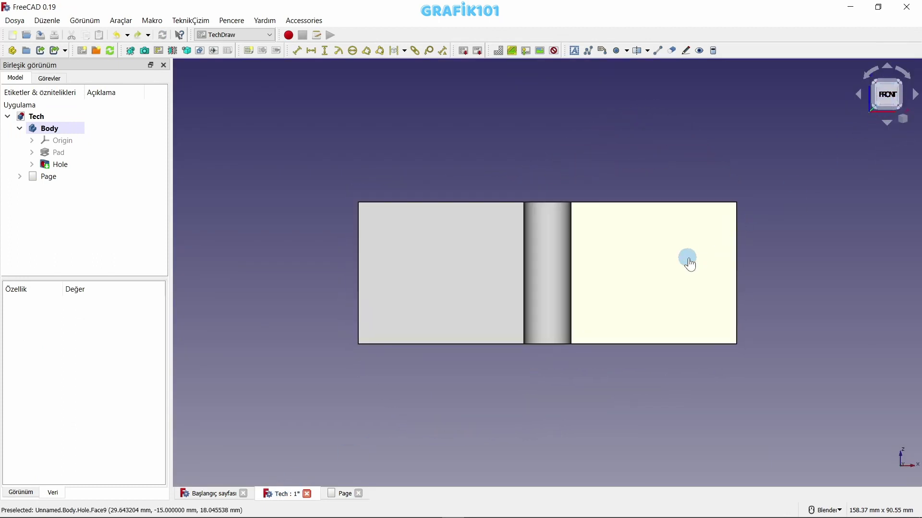
pyautogui.click(575, 321)
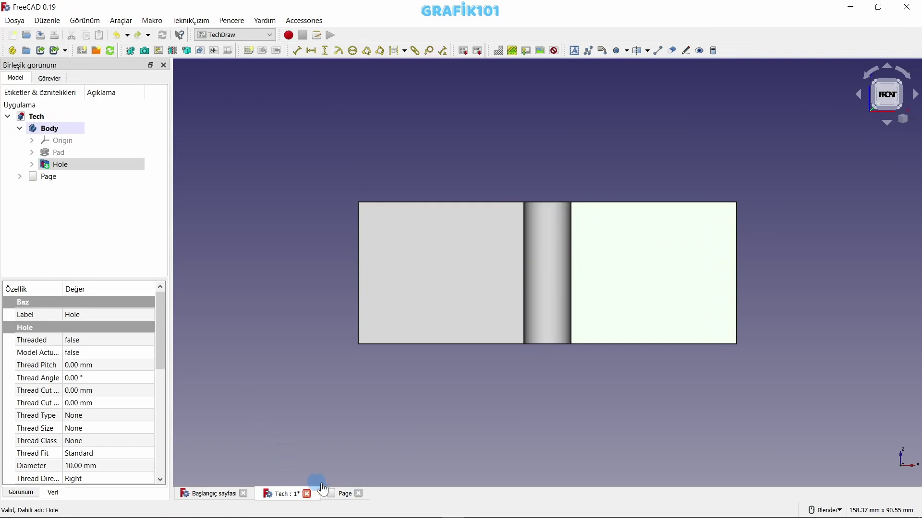
pyautogui.click(337, 495)
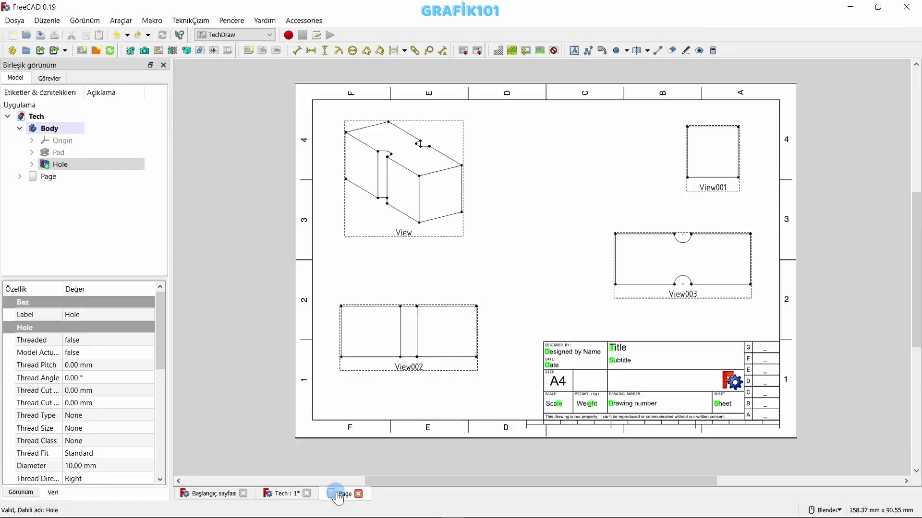
# Start a projection group's Front view, previewing and removing each corner isometric view.
pyautogui.click(160, 52)
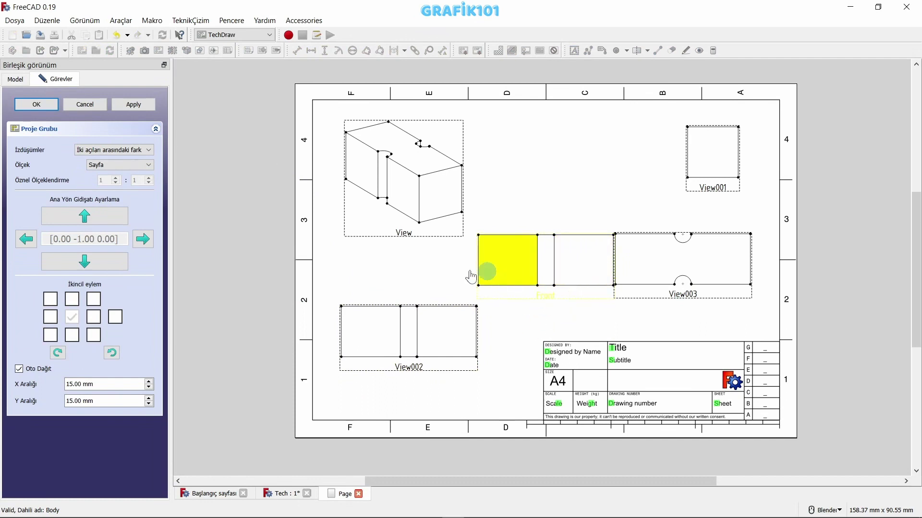
pyautogui.click(94, 300)
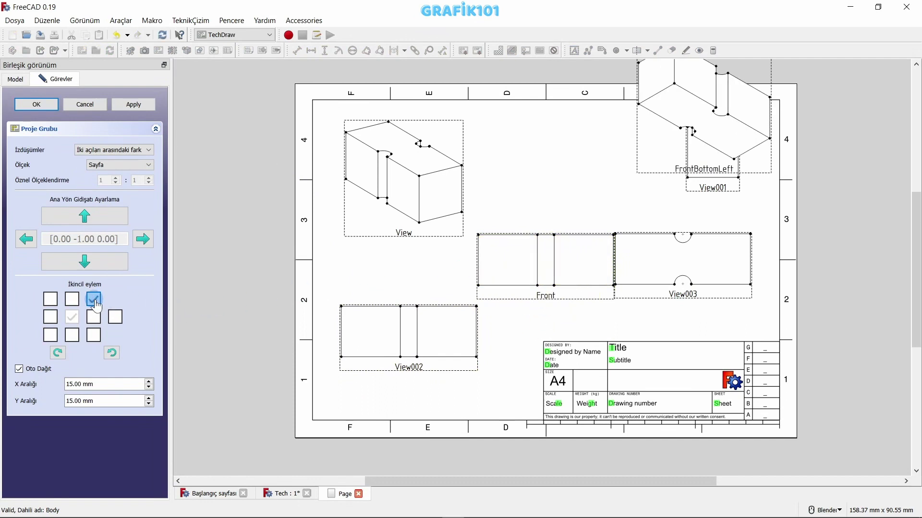
pyautogui.click(95, 300)
pyautogui.click(51, 300)
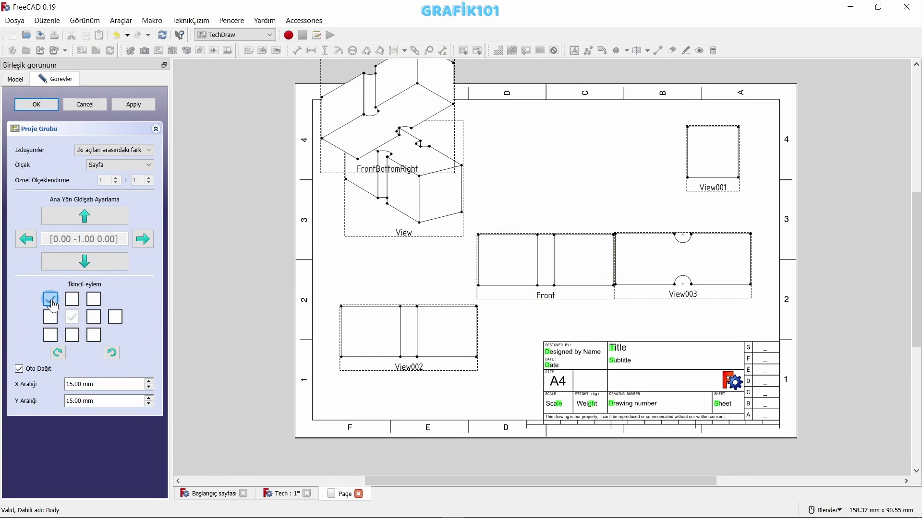
pyautogui.click(51, 300)
pyautogui.click(50, 336)
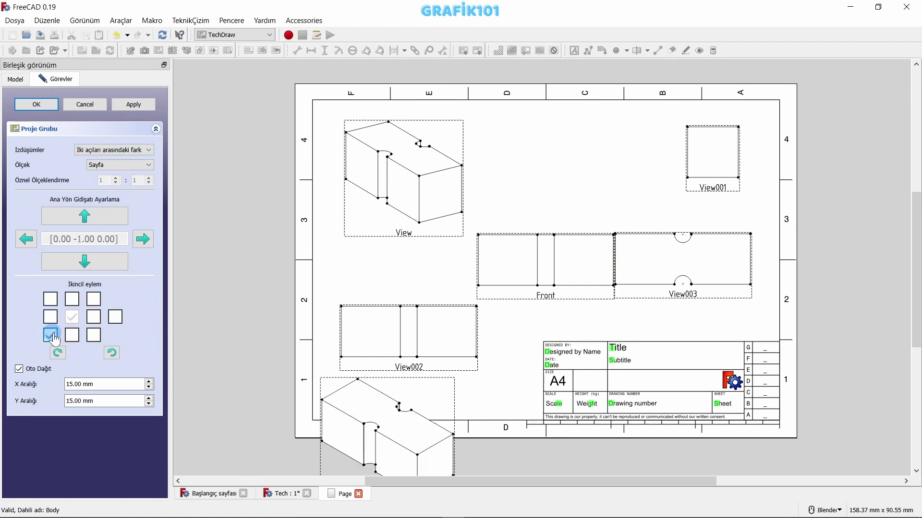
pyautogui.click(51, 336)
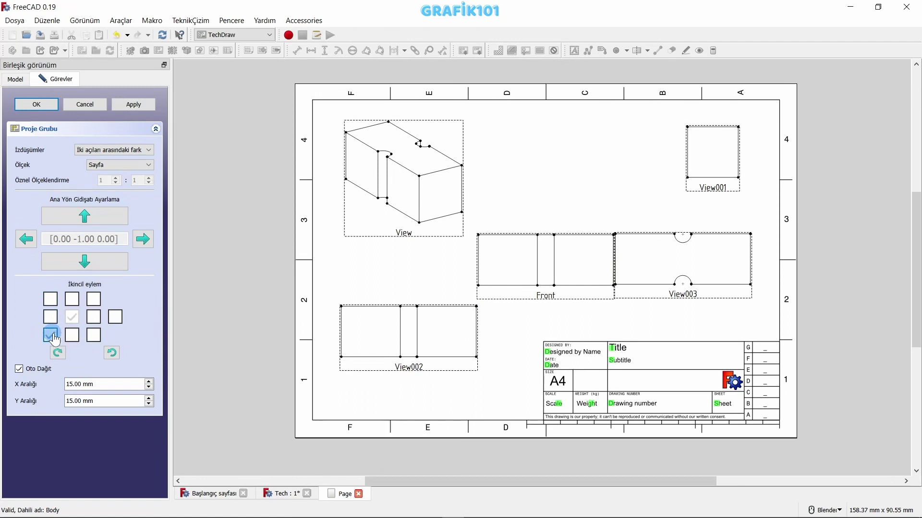
pyautogui.click(95, 336)
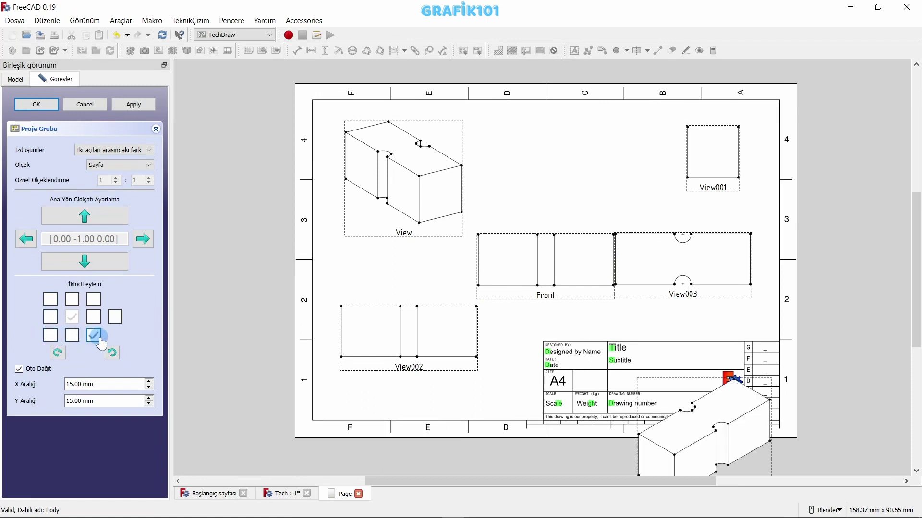
pyautogui.click(99, 340)
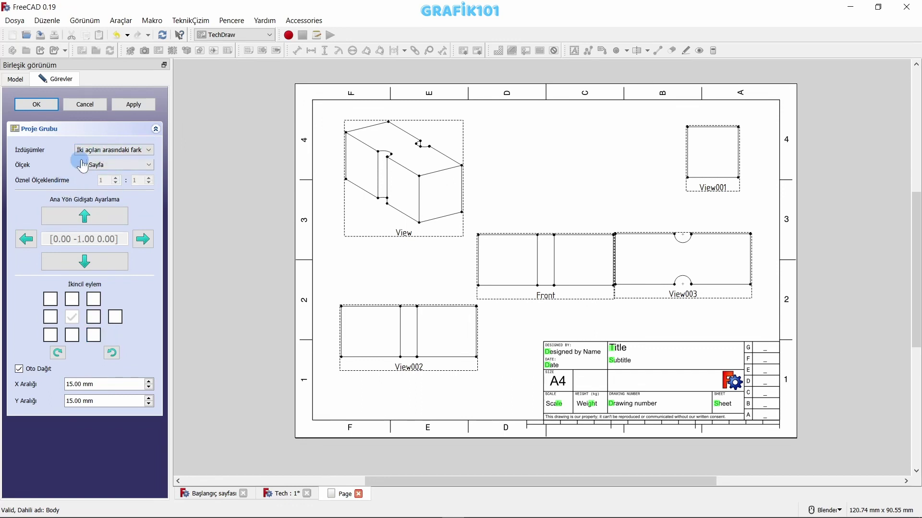
# Set projection to Page, test Left and Right views, then cancel the projection group.
pyautogui.click(126, 151)
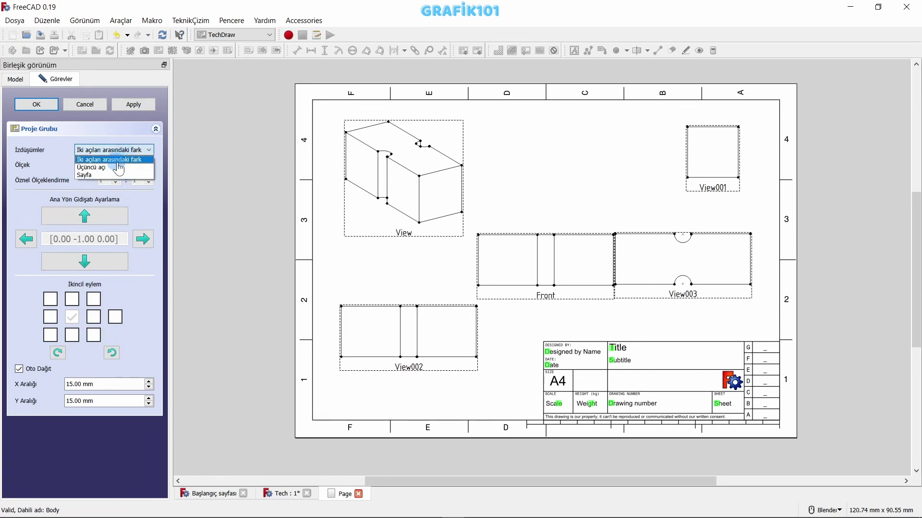
pyautogui.click(104, 175)
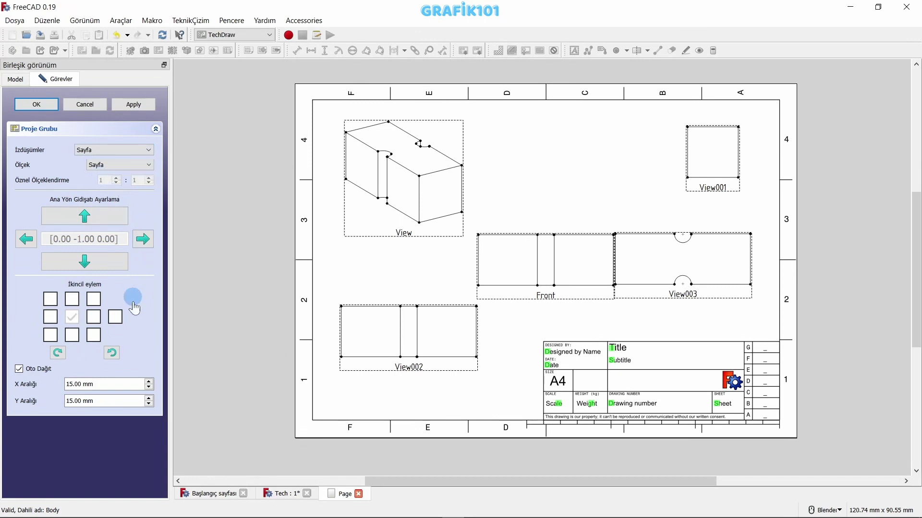
pyautogui.click(94, 317)
pyautogui.click(94, 320)
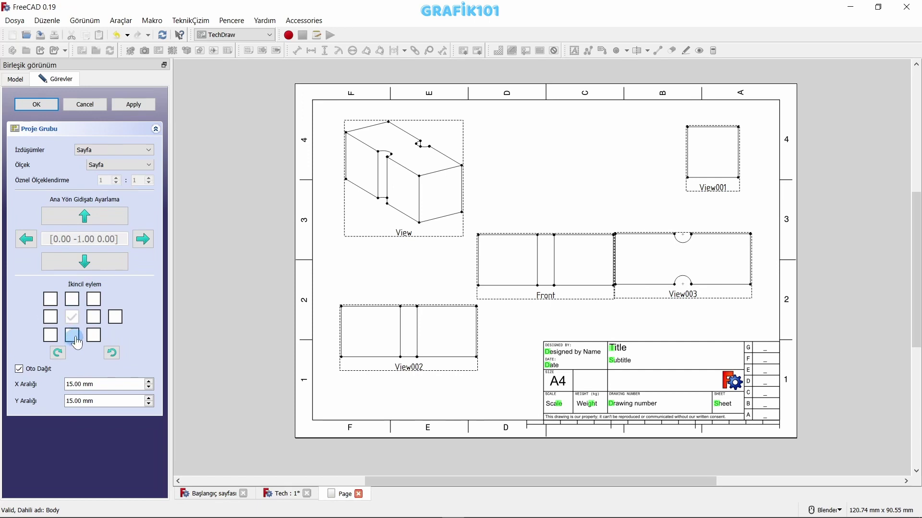
pyautogui.click(288, 495)
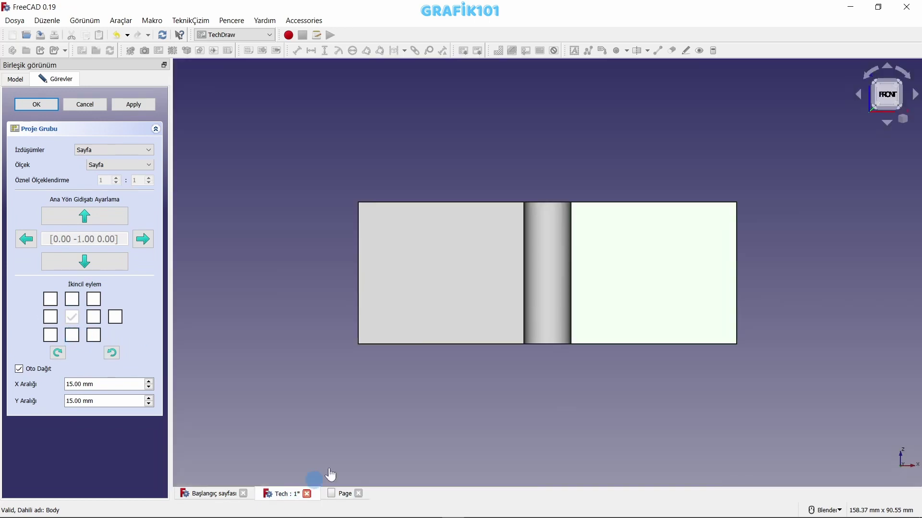
pyautogui.click(339, 494)
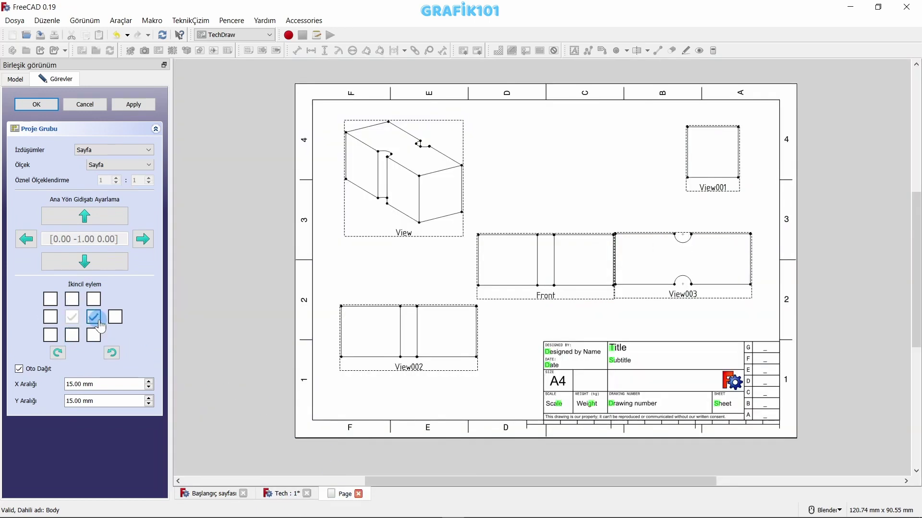
pyautogui.click(53, 319)
pyautogui.click(54, 321)
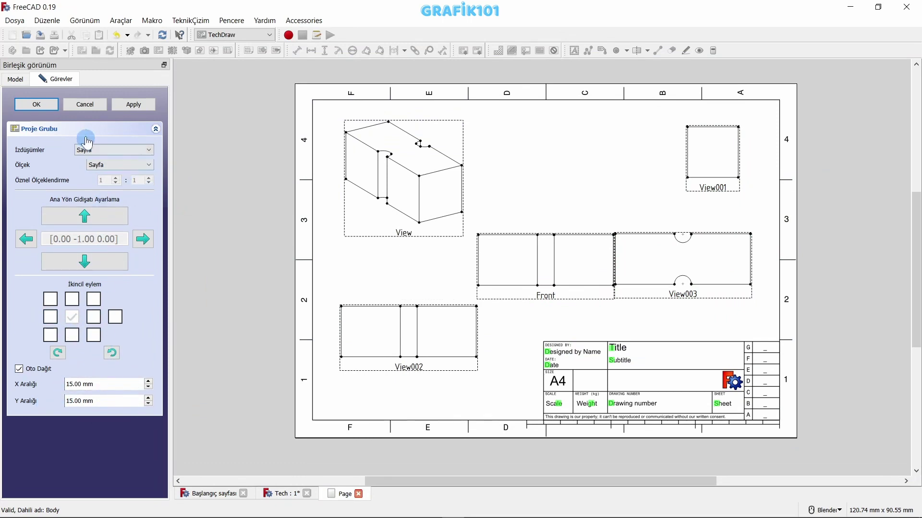
pyautogui.click(84, 105)
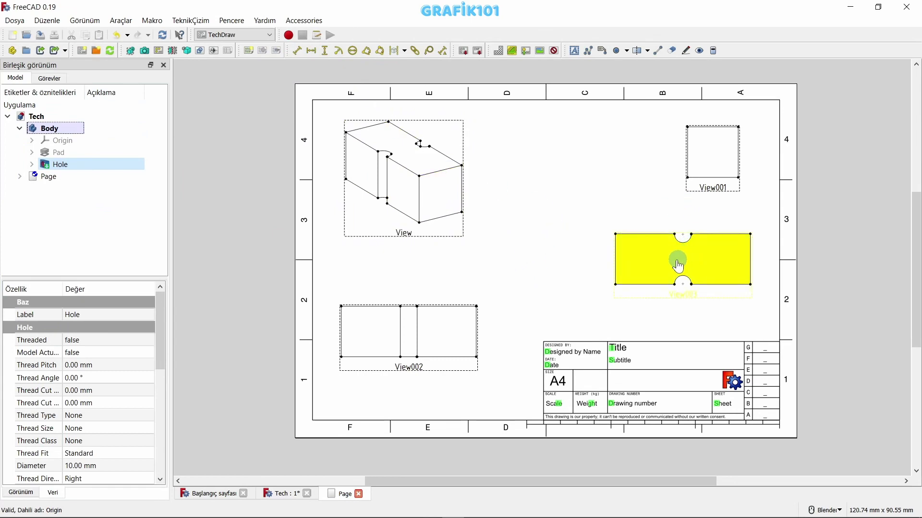
# Dimension View003's left edge with a vertical 30.00, placed to the view's left.
pyautogui.click(616, 259)
pyautogui.scroll(2, 677, 312)
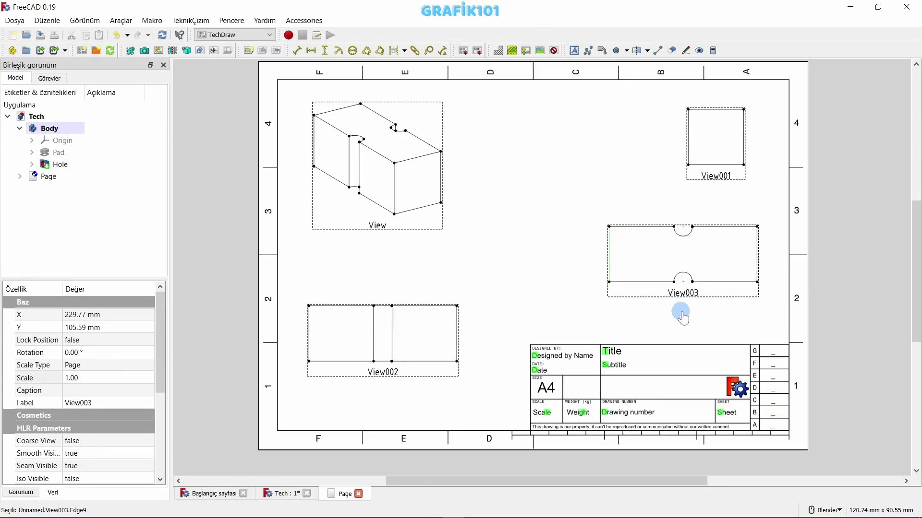
pyautogui.scroll(2, 672, 314)
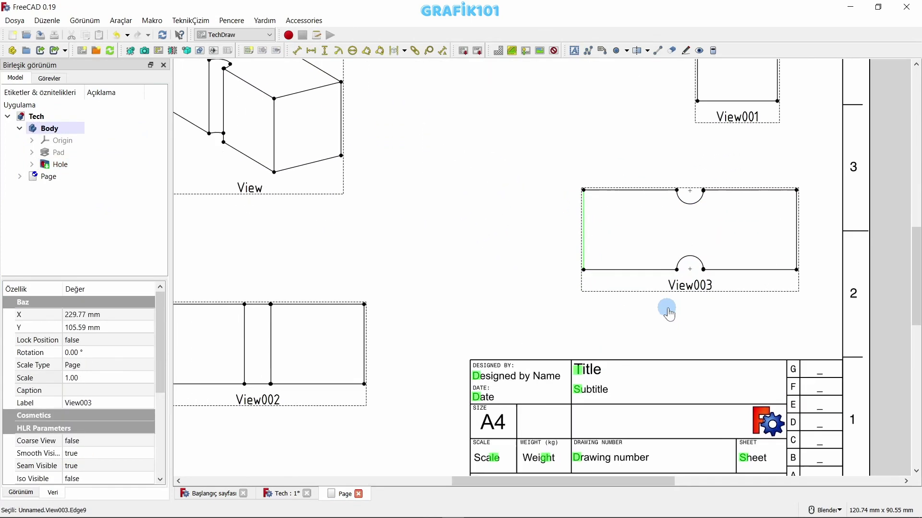
pyautogui.click(325, 53)
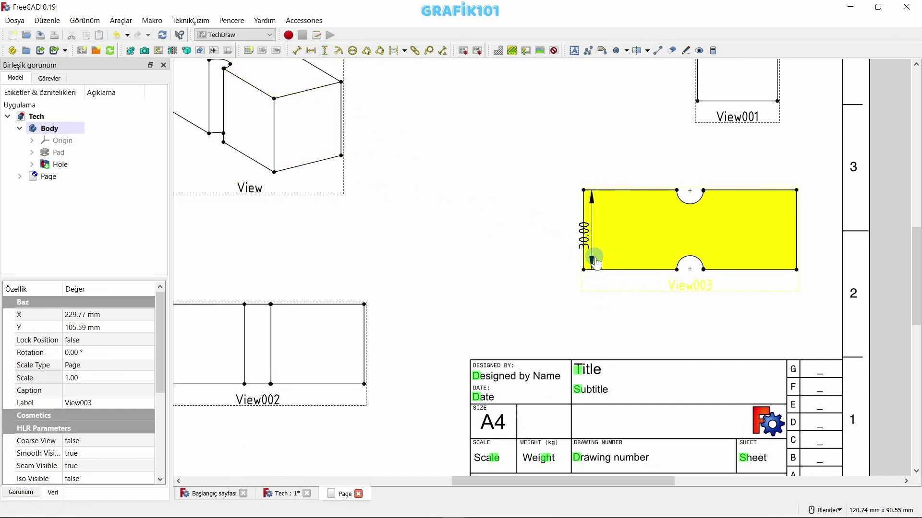
pyautogui.moveTo(583, 237); pyautogui.dragTo(489, 243)
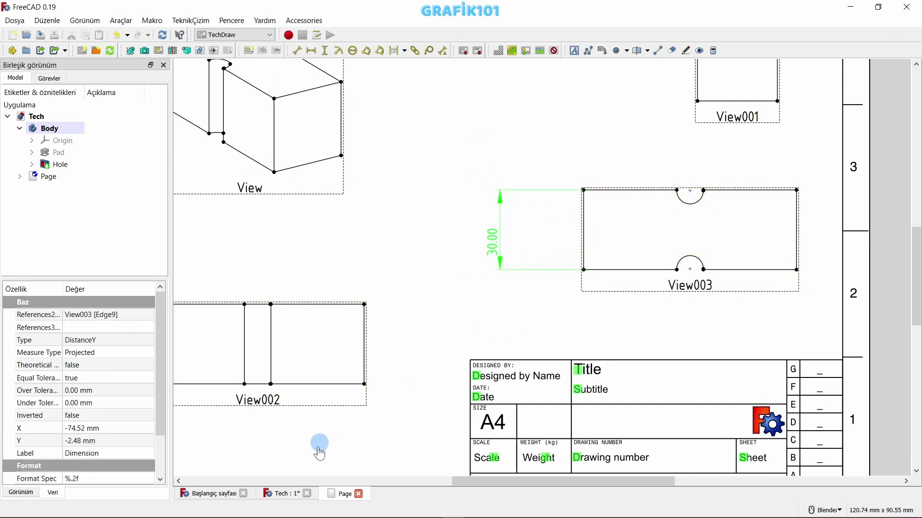
pyautogui.click(276, 494)
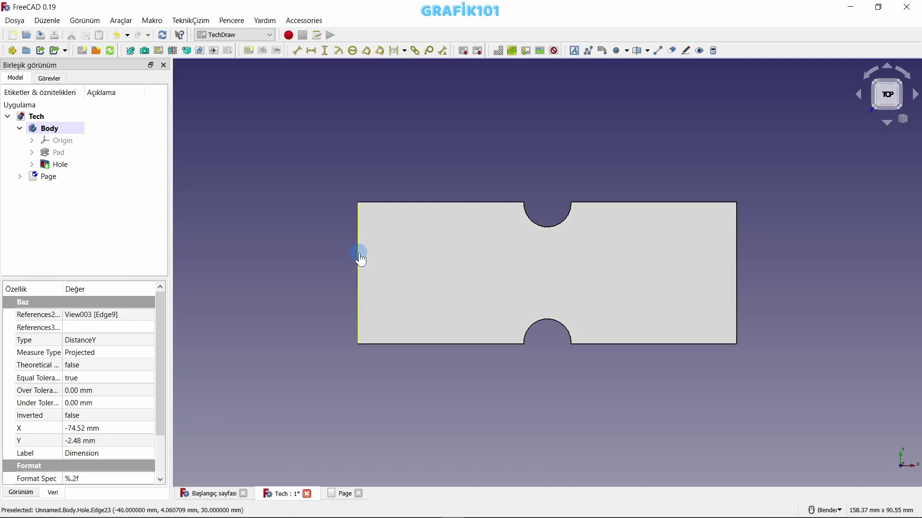
# Change the Pad sketch's 30 mm height constraint to 40 mm and close the sketch.
pyautogui.click(360, 259)
pyautogui.moveTo(360, 259)
pyautogui.mouseDown(button='middle')
pyautogui.moveTo(453, 274)
pyautogui.moveTo(488, 229)
pyautogui.moveTo(387, 255)
pyautogui.mouseUp(button='middle')
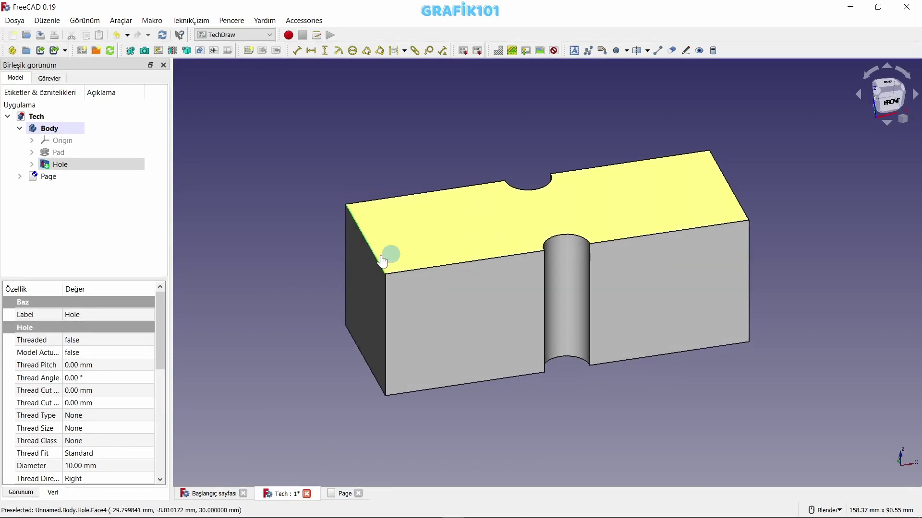
pyautogui.moveTo(485, 384); pyautogui.dragTo(405, 403, button='middle')
pyautogui.click(31, 152)
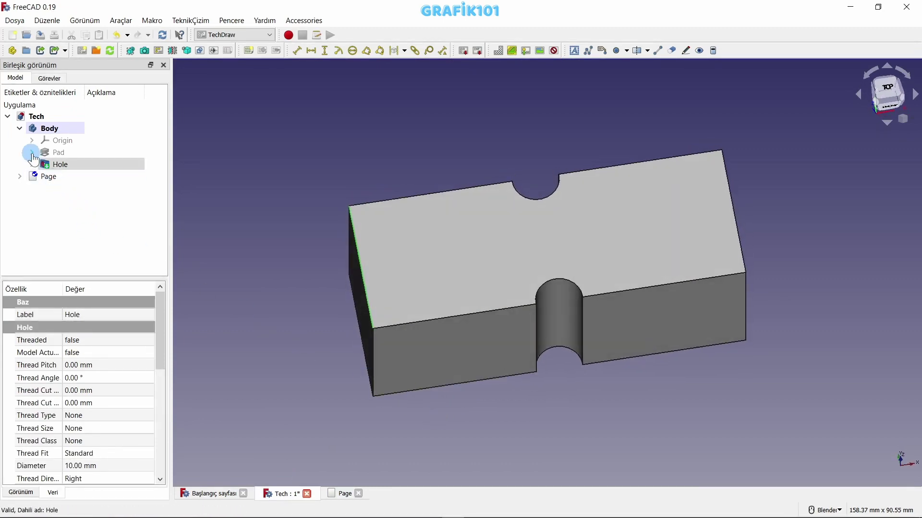
pyautogui.doubleClick(60, 164)
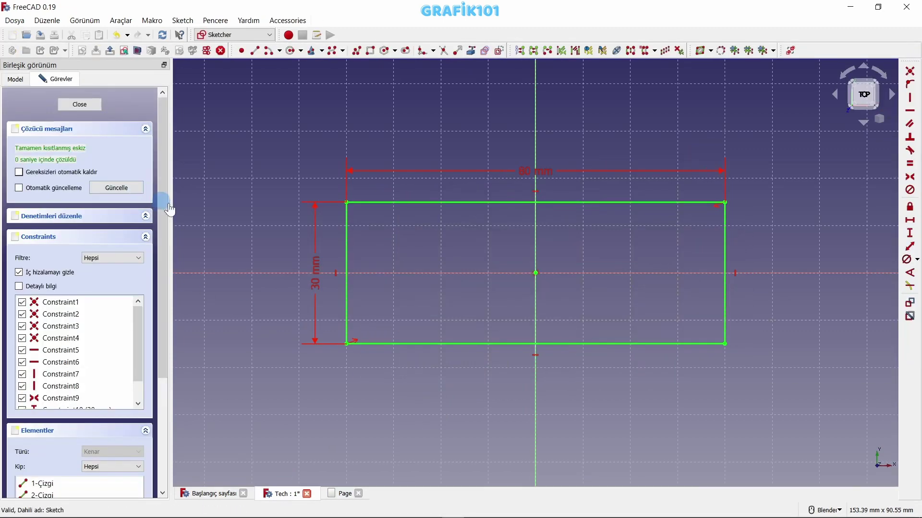
pyautogui.doubleClick(319, 275)
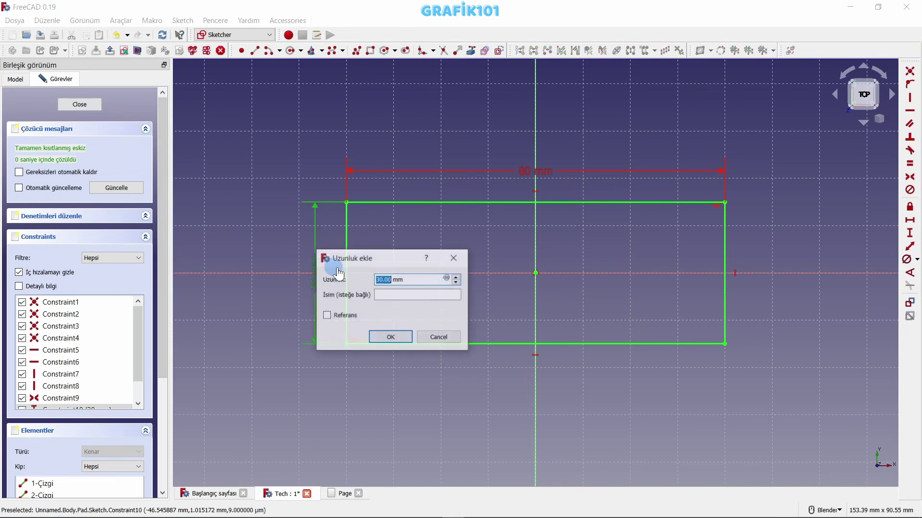
pyautogui.write('40')
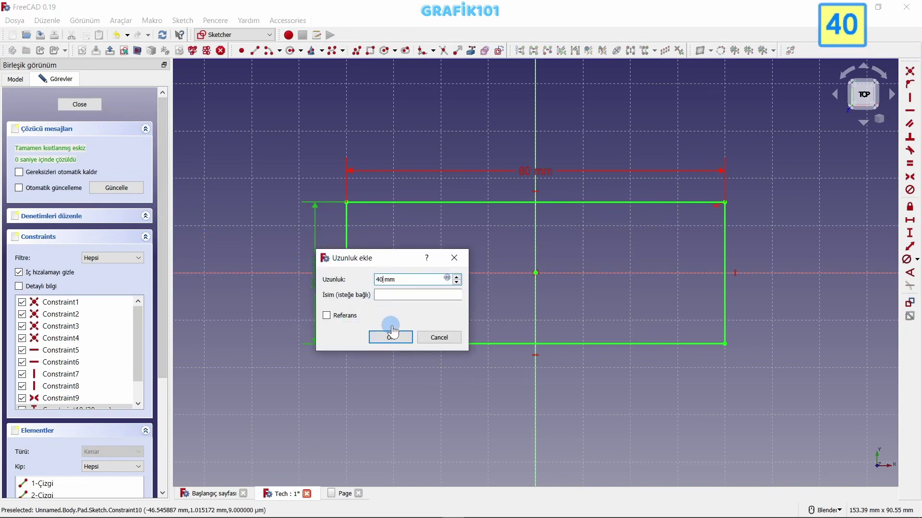
pyautogui.click(391, 338)
pyautogui.click(93, 111)
# Reopen the sketch and change the height constraint from 40 to 35 mm.
pyautogui.moveTo(353, 263)
pyautogui.mouseDown(button='middle')
pyautogui.moveTo(417, 349)
pyautogui.moveTo(354, 322)
pyautogui.moveTo(552, 340)
pyautogui.mouseUp(button='middle')
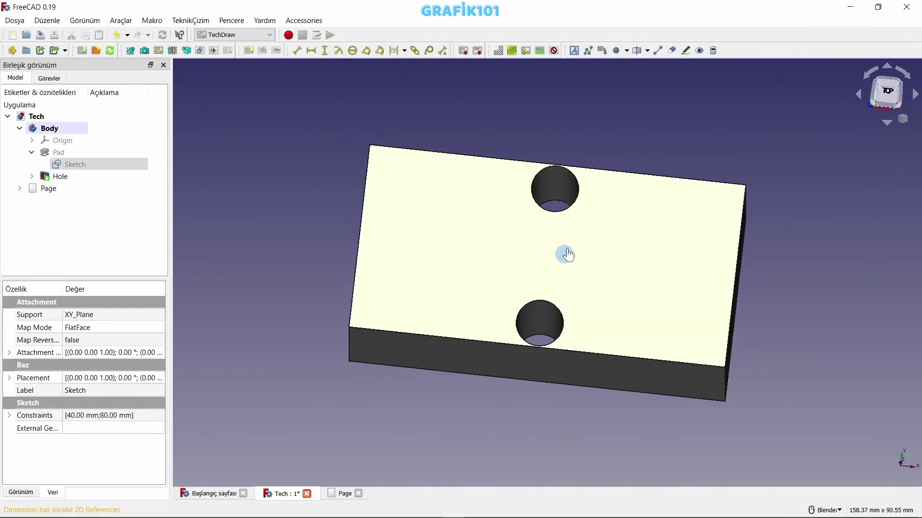
pyautogui.click(89, 165)
pyautogui.doubleClick(89, 166)
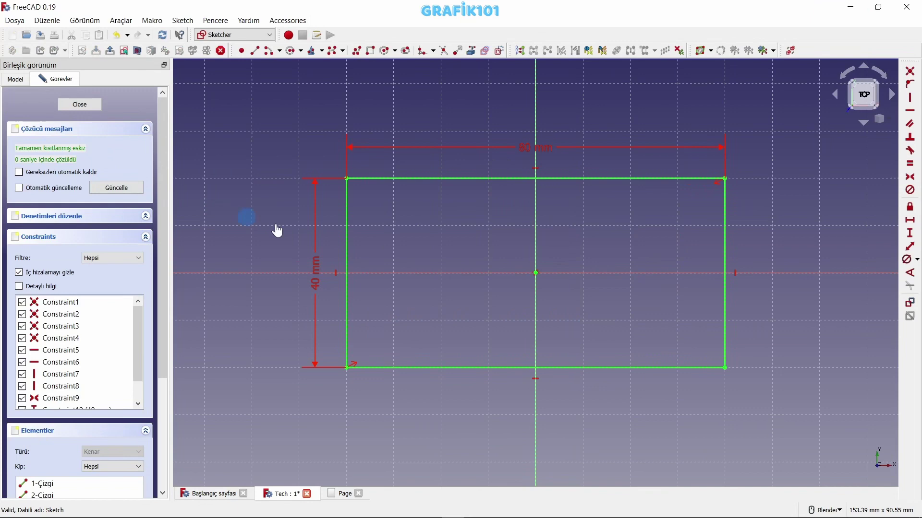
pyautogui.doubleClick(318, 281)
pyautogui.write('3')
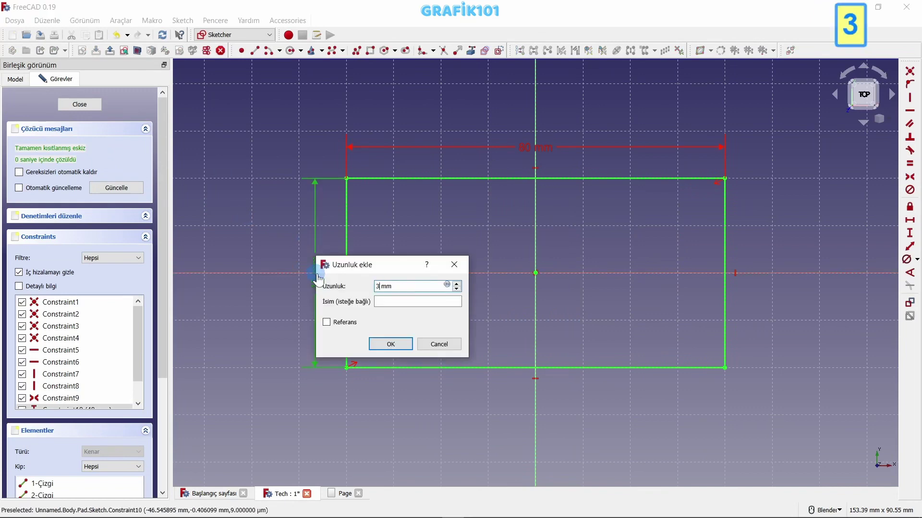
pyautogui.write('5')
pyautogui.press('Return')
pyautogui.moveTo(446, 217)
pyautogui.mouseDown(button='middle')
pyautogui.moveTo(397, 267)
pyautogui.moveTo(486, 232)
pyautogui.moveTo(550, 234)
pyautogui.mouseUp(button='middle')
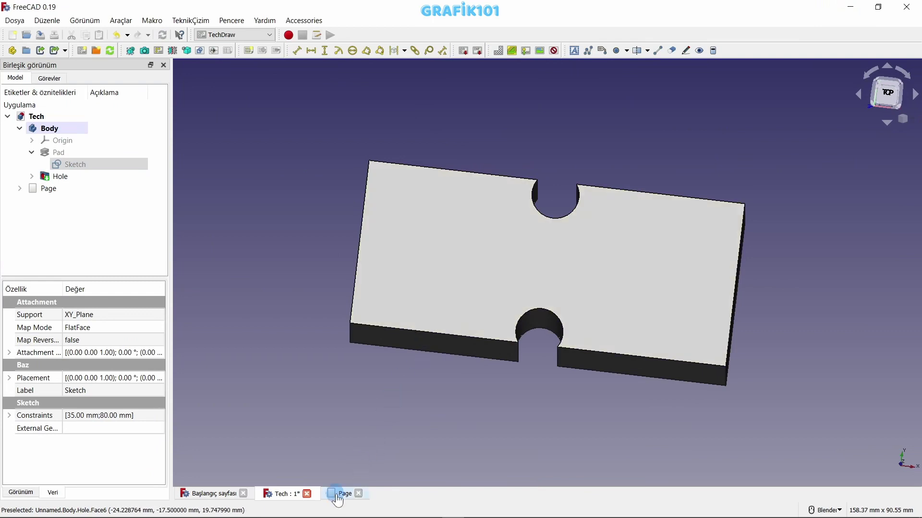
# Zoom out to the full A4 sheet and select View003's top hole arc.
pyautogui.click(339, 494)
pyautogui.scroll(-1, 471, 225)
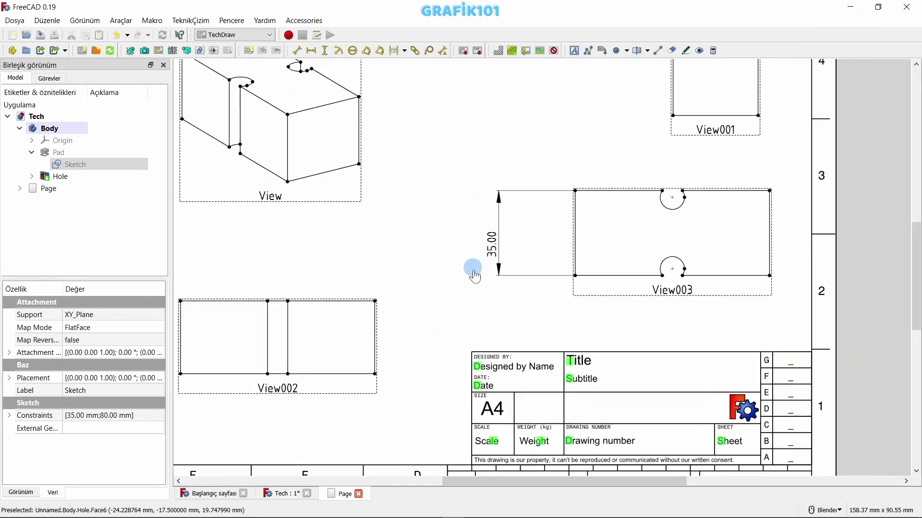
pyautogui.scroll(-1, 464, 278)
pyautogui.scroll(-1, 485, 295)
pyautogui.scroll(-1, 538, 276)
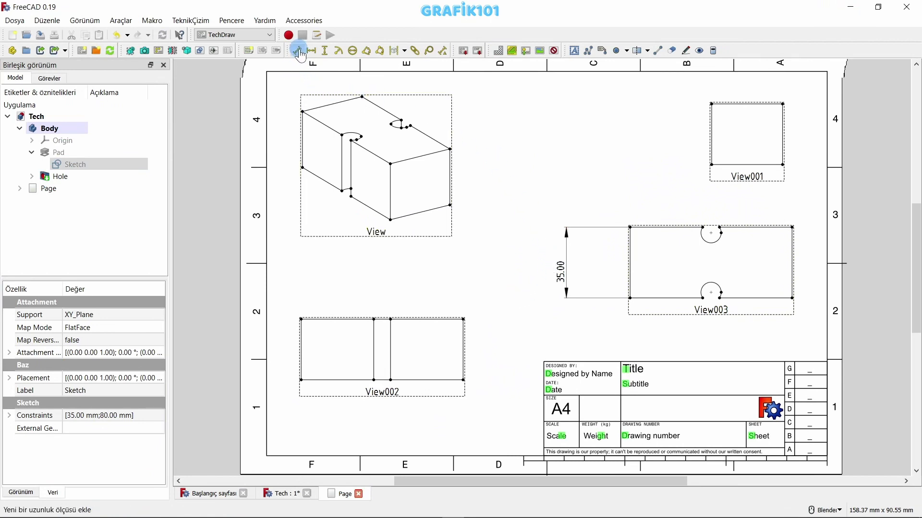
pyautogui.click(715, 238)
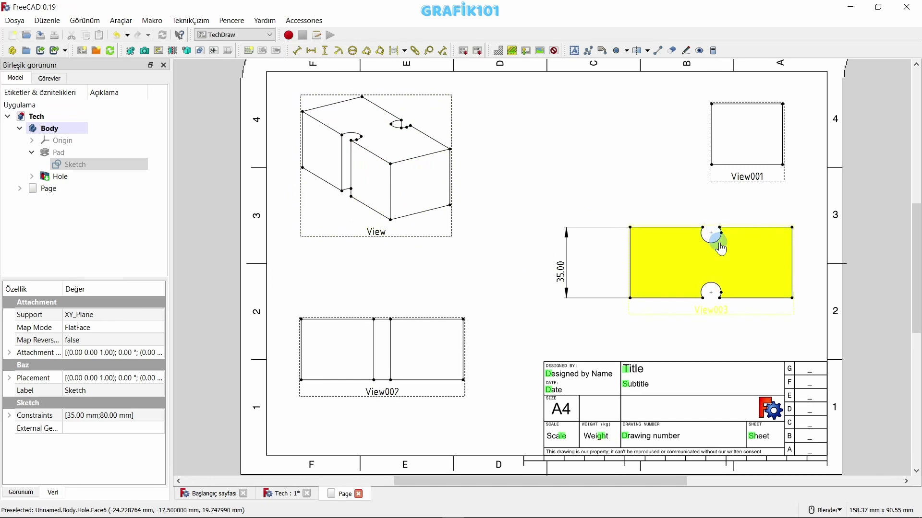
pyautogui.click(713, 242)
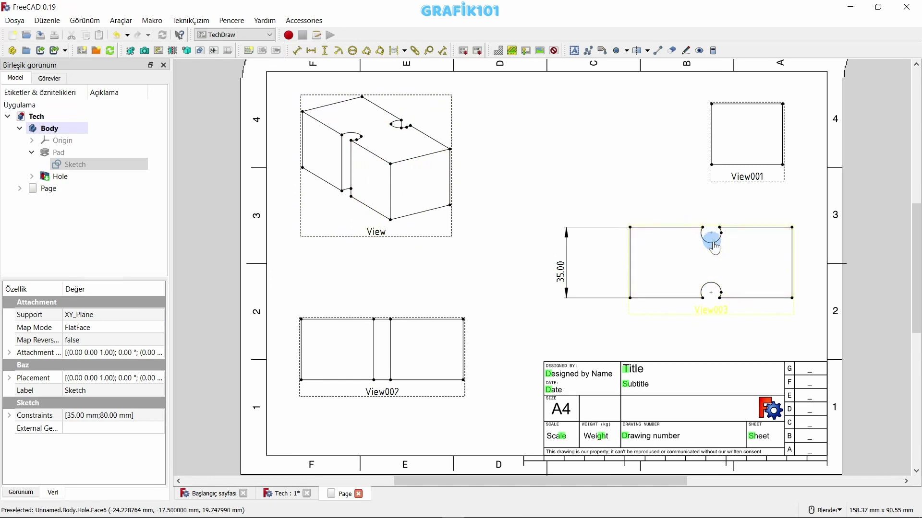
pyautogui.click(715, 241)
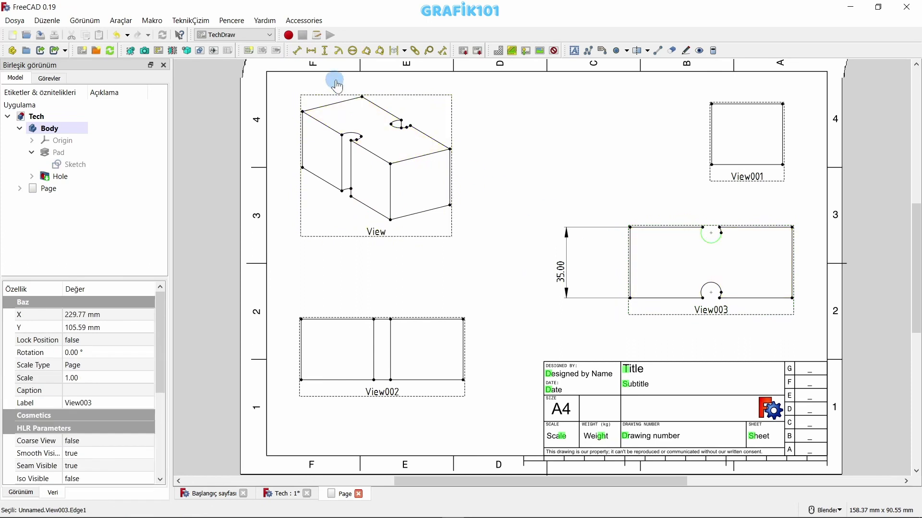
# Add a Ø10.00 diameter dimension to the top hole, placed up-left, then select View003.
pyautogui.click(353, 52)
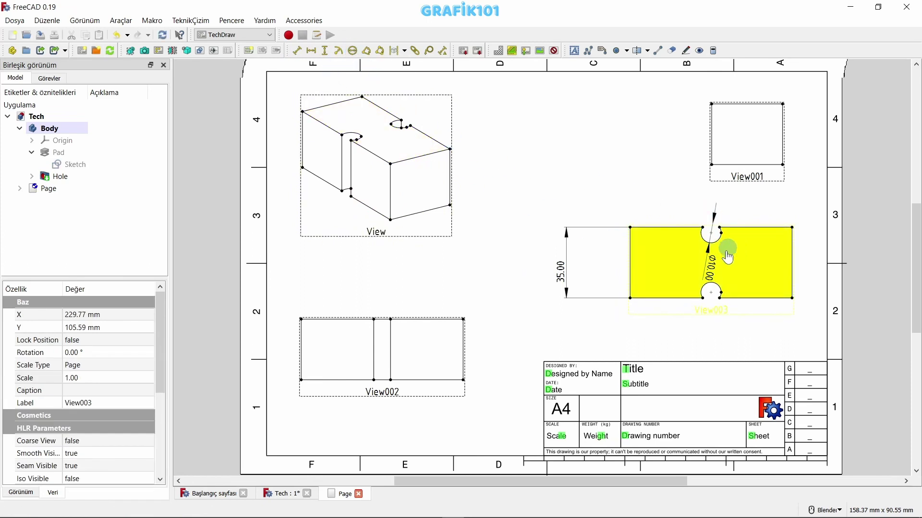
pyautogui.moveTo(714, 264)
pyautogui.mouseDown()
pyautogui.moveTo(706, 235)
pyautogui.moveTo(628, 188)
pyautogui.mouseUp()
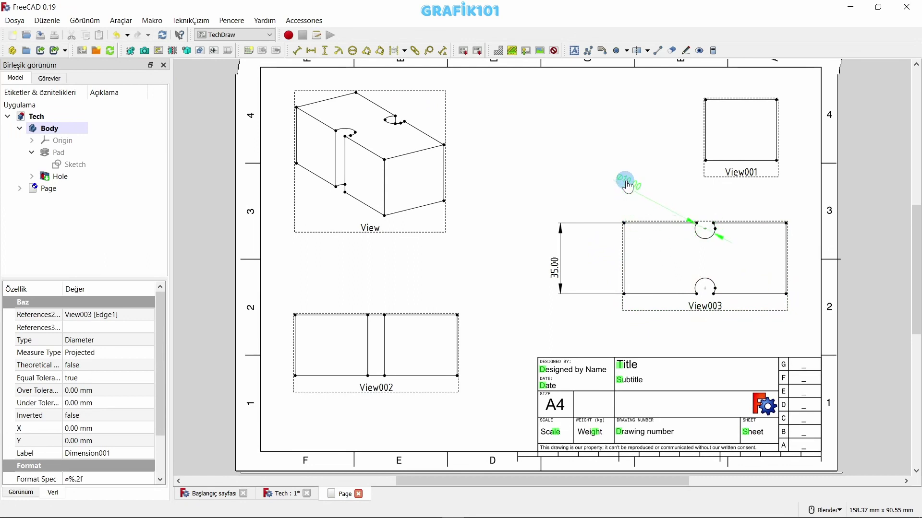
pyautogui.click(297, 495)
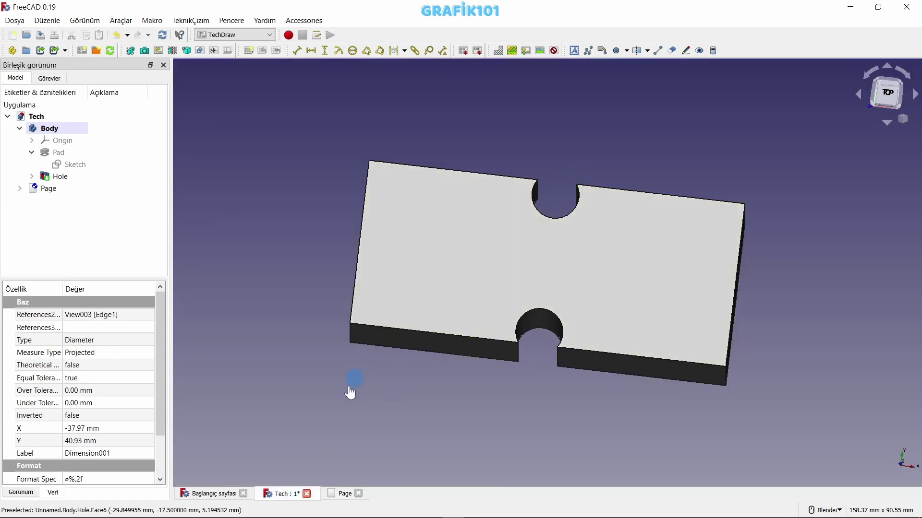
pyautogui.click(341, 493)
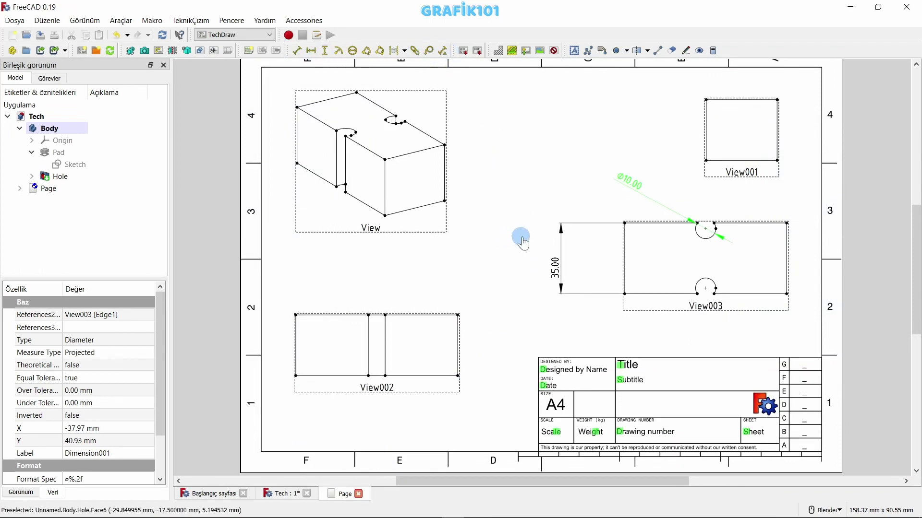
pyautogui.click(659, 274)
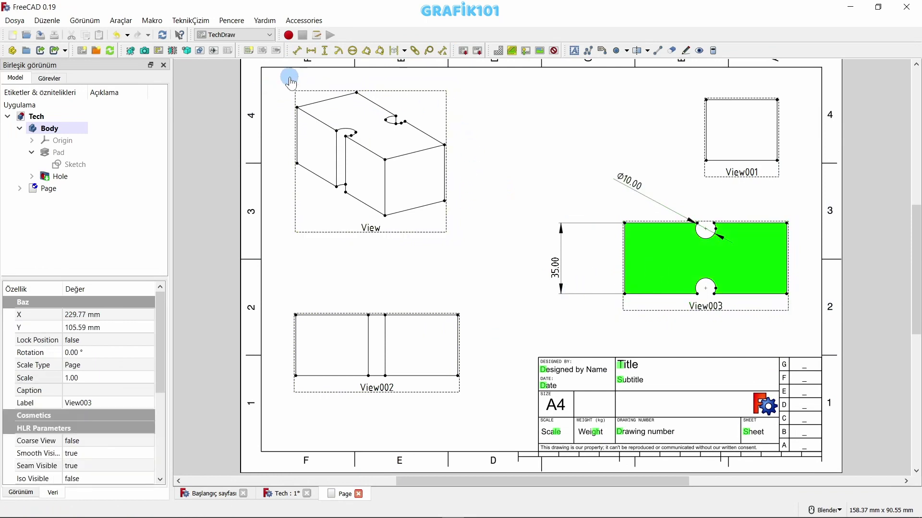
pyautogui.click(173, 51)
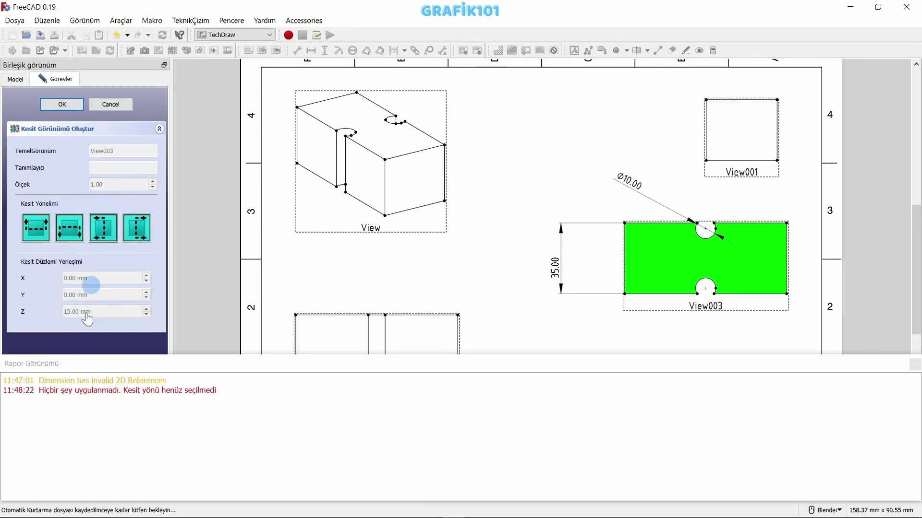
pyautogui.click(102, 237)
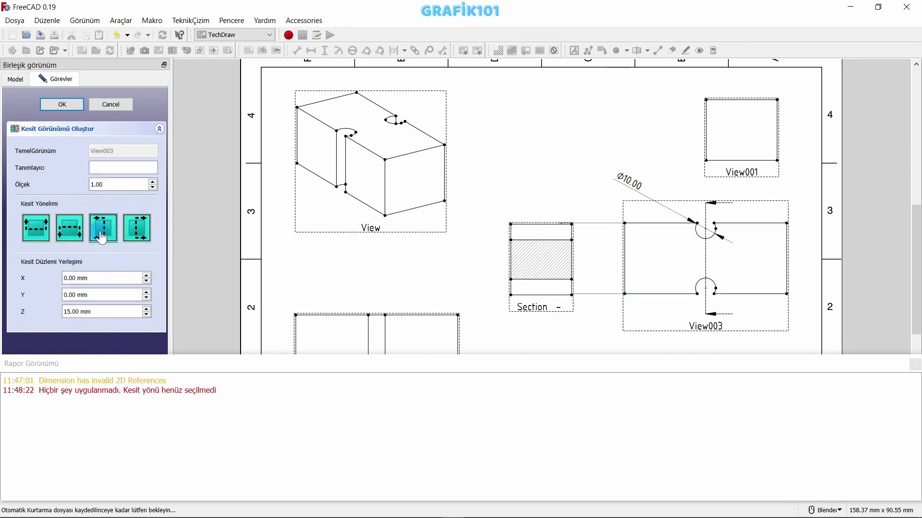
pyautogui.click(136, 239)
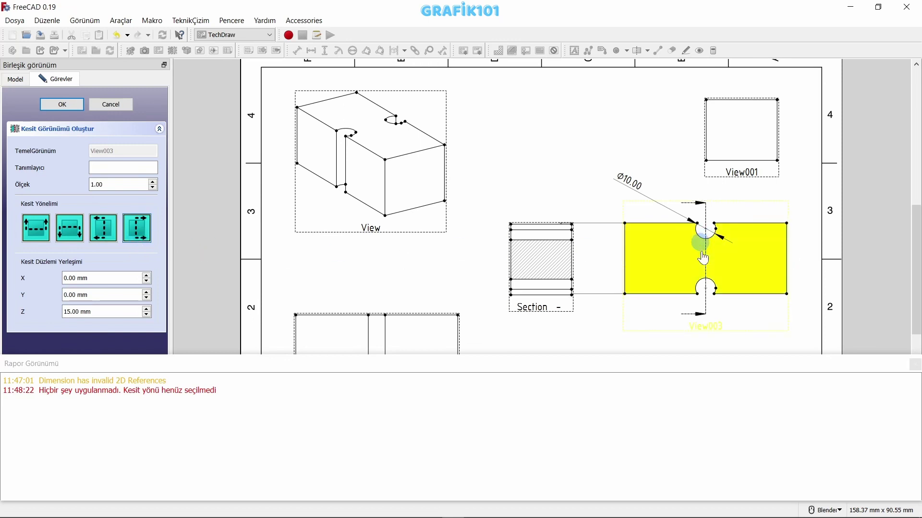
pyautogui.click(38, 233)
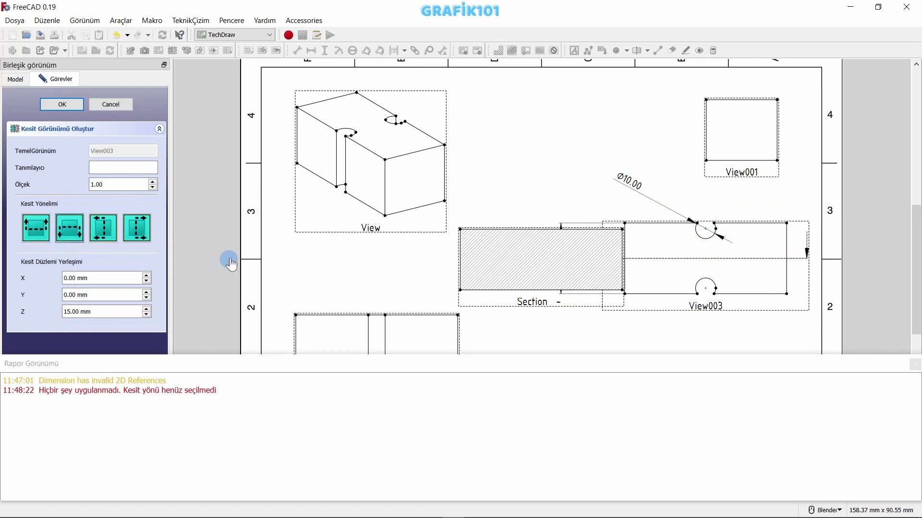
pyautogui.click(121, 115)
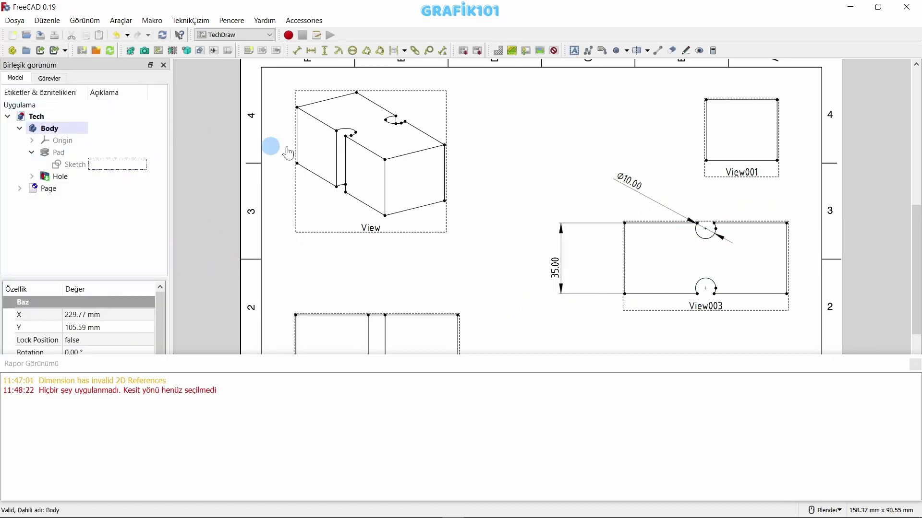
pyautogui.click(392, 145)
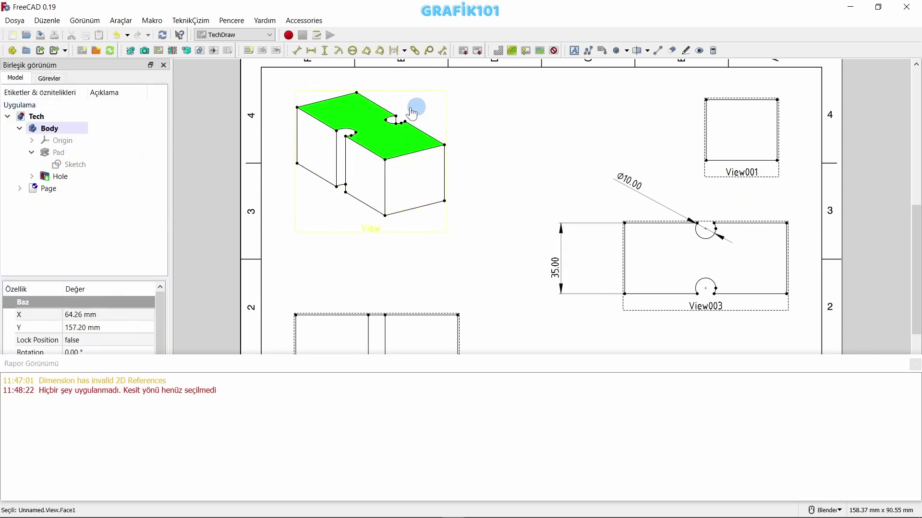
pyautogui.click(172, 54)
pyautogui.click(104, 228)
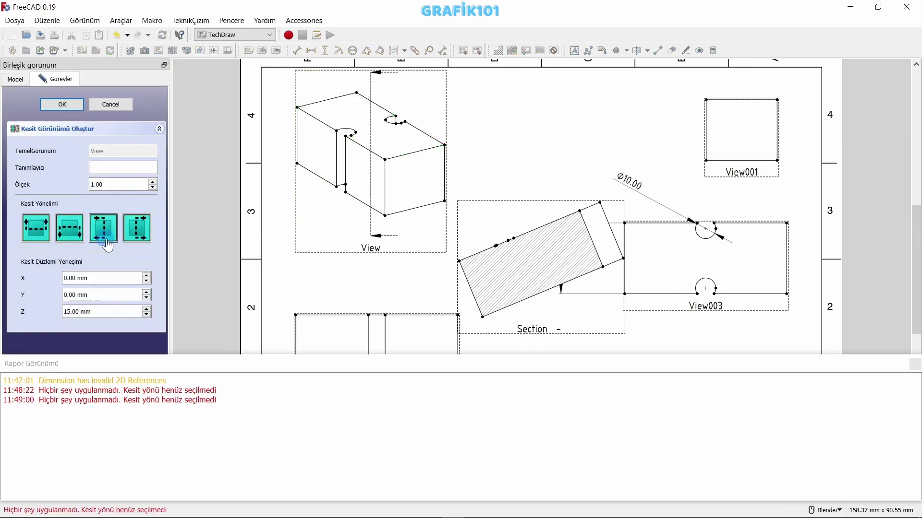
pyautogui.click(137, 228)
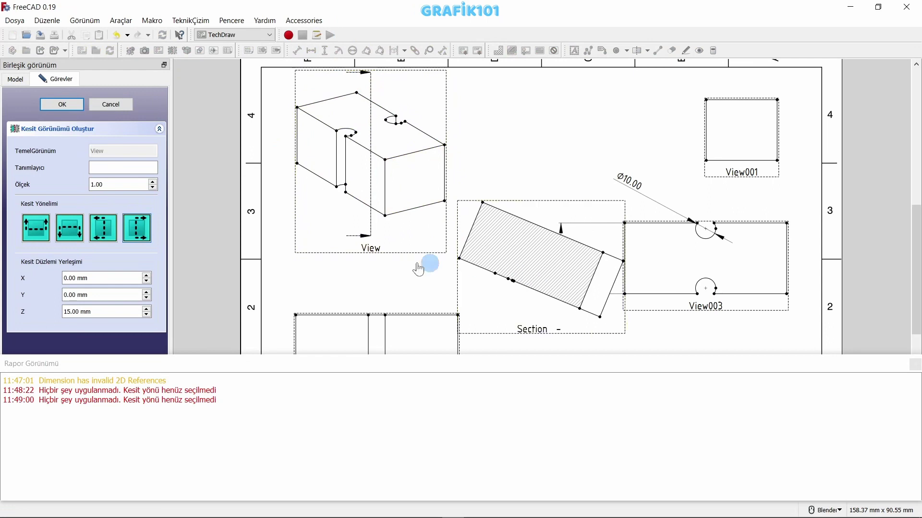
# Discard the section view and add a 27.69 vertical dimension right of the isometric front edge.
pyautogui.click(110, 104)
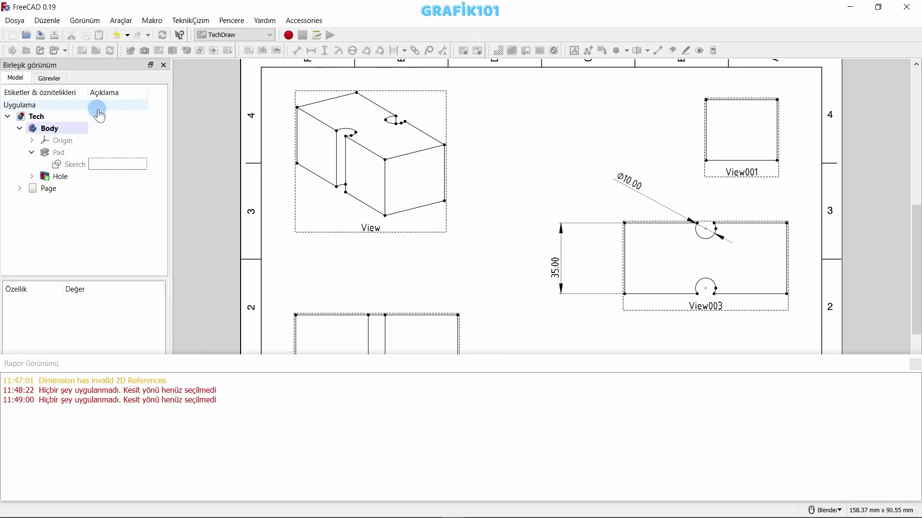
pyautogui.click(915, 366)
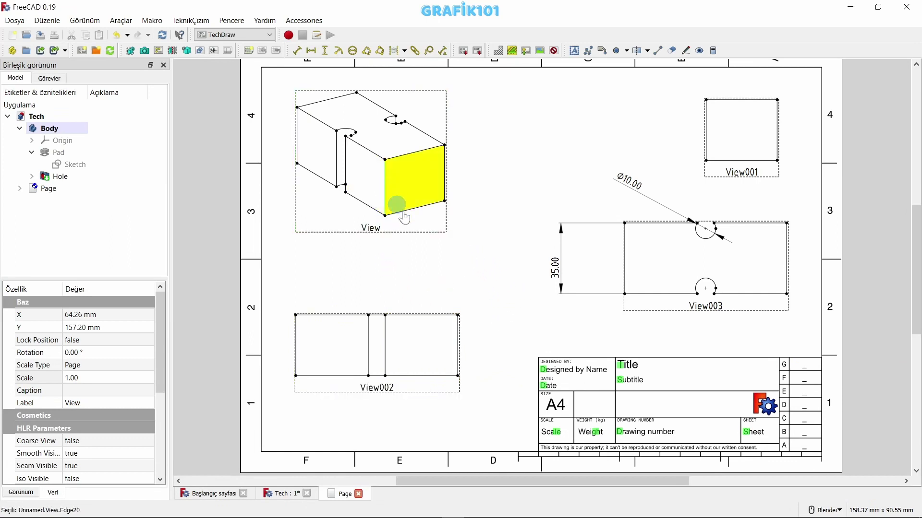
pyautogui.click(385, 192)
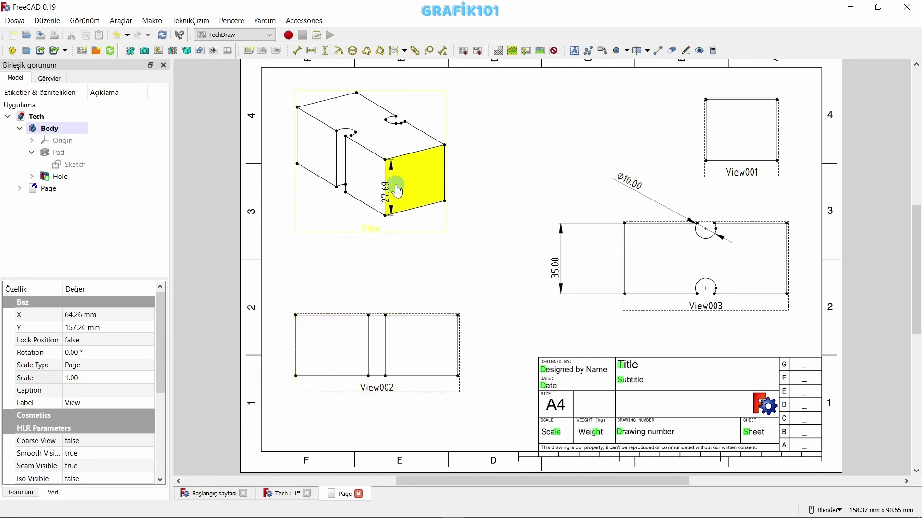
pyautogui.moveTo(391, 191); pyautogui.dragTo(511, 188)
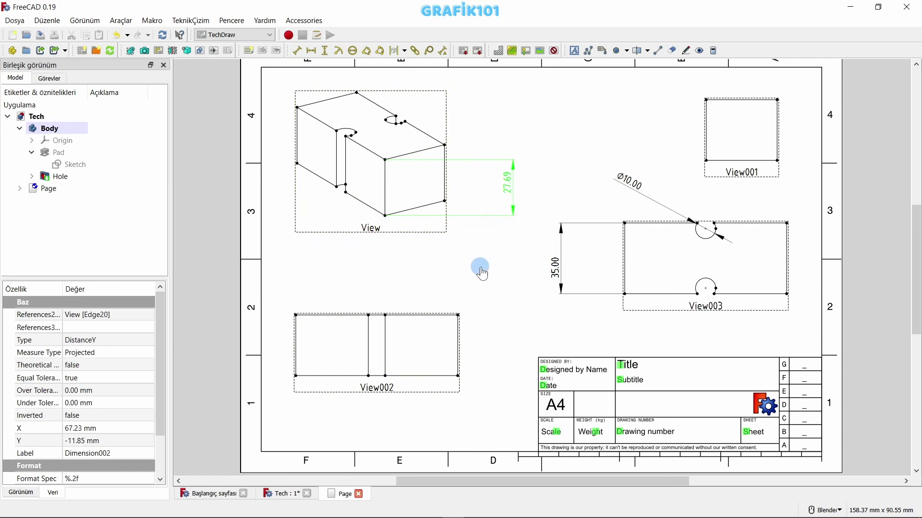
pyautogui.click(284, 494)
# Inspect the 3D block from front, isometric and orbited angles, ending on the drawing page.
pyautogui.press('1')
pyautogui.press('0')
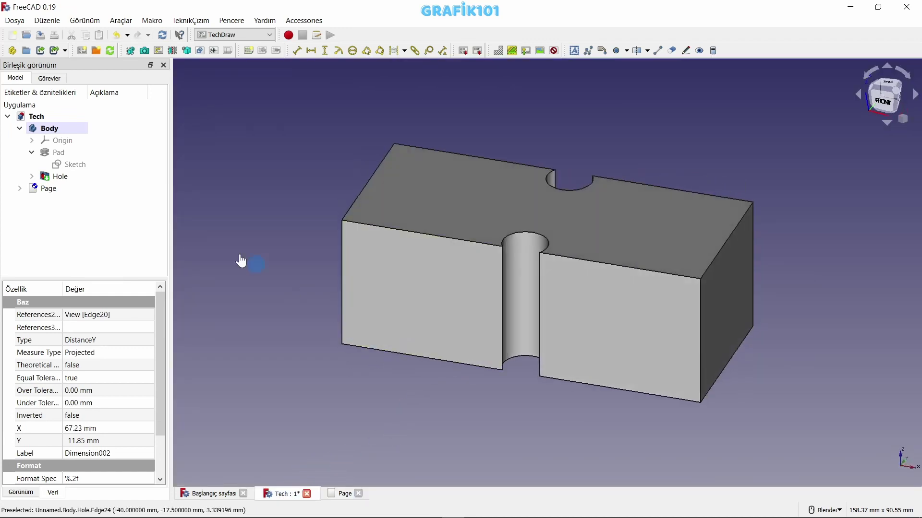
pyautogui.click(64, 158)
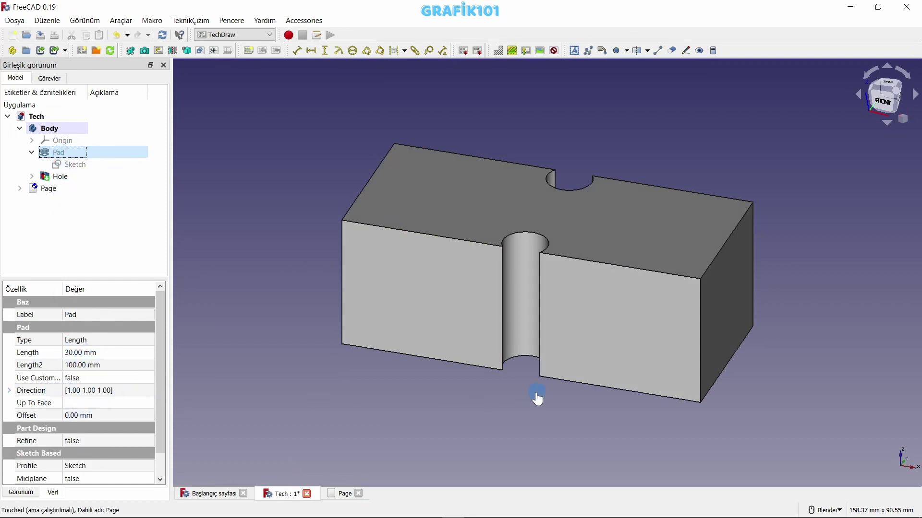
pyautogui.moveTo(489, 404); pyautogui.dragTo(424, 423, button='middle')
pyautogui.click(342, 493)
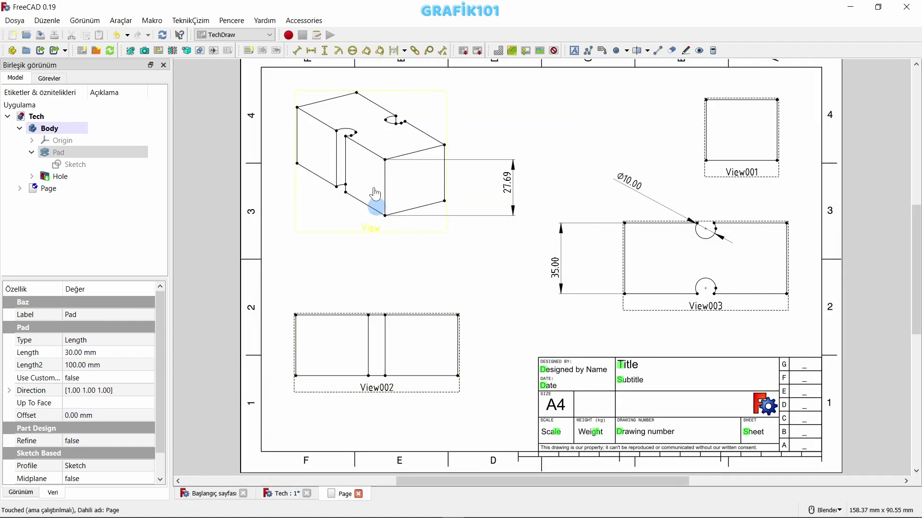
pyautogui.click(284, 494)
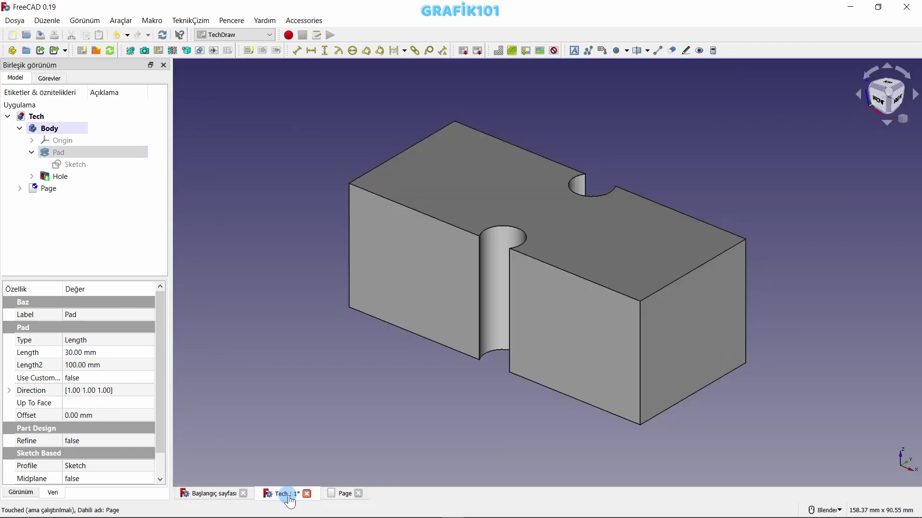
pyautogui.scroll(-1, 522, 318)
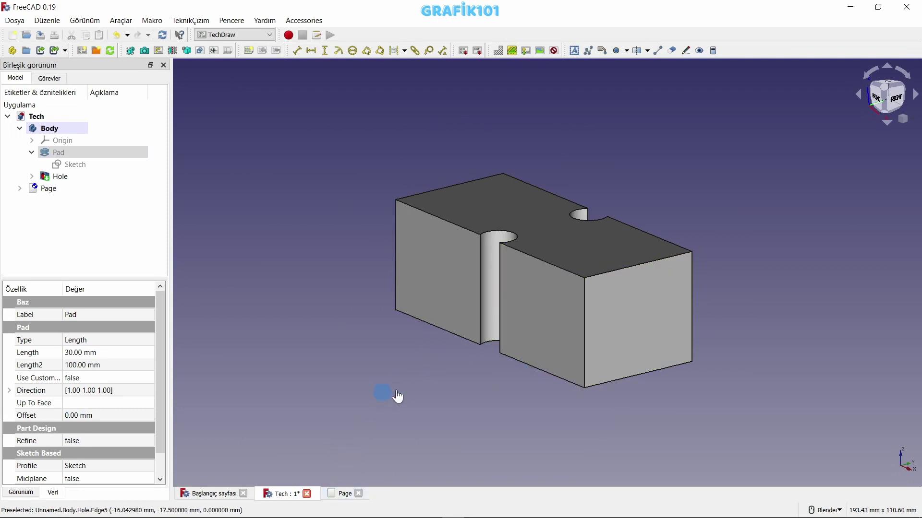
pyautogui.click(345, 494)
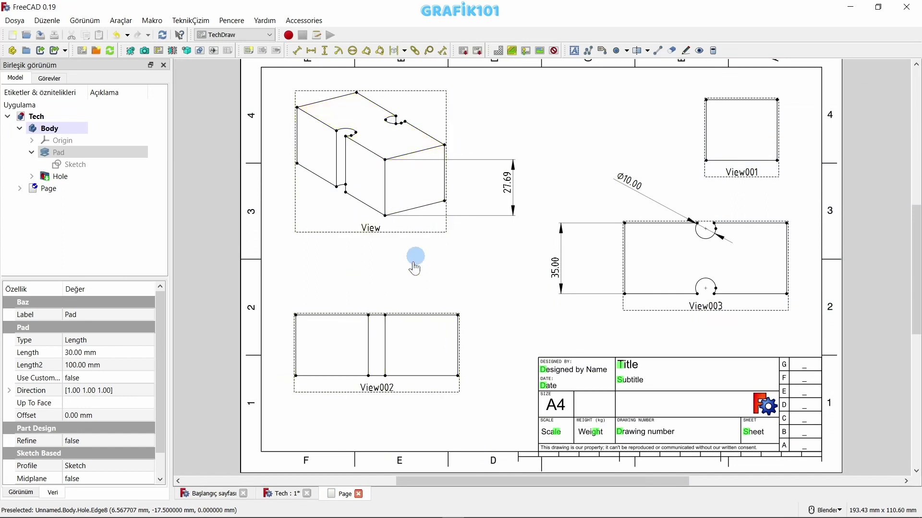
pyautogui.click(288, 494)
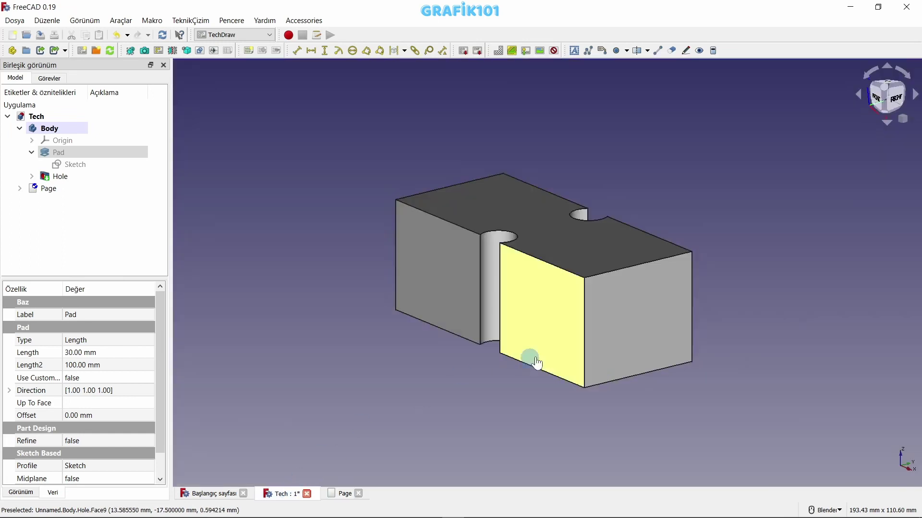
pyautogui.click(585, 318)
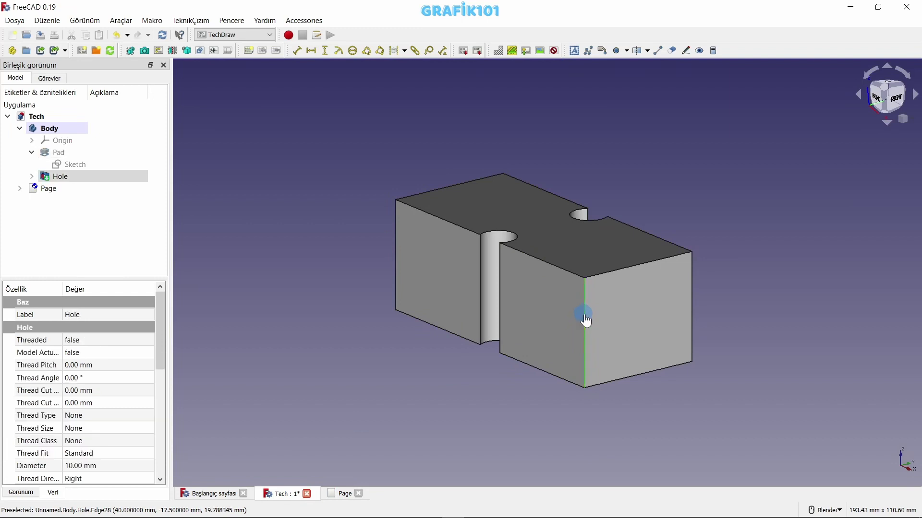
pyautogui.click(341, 494)
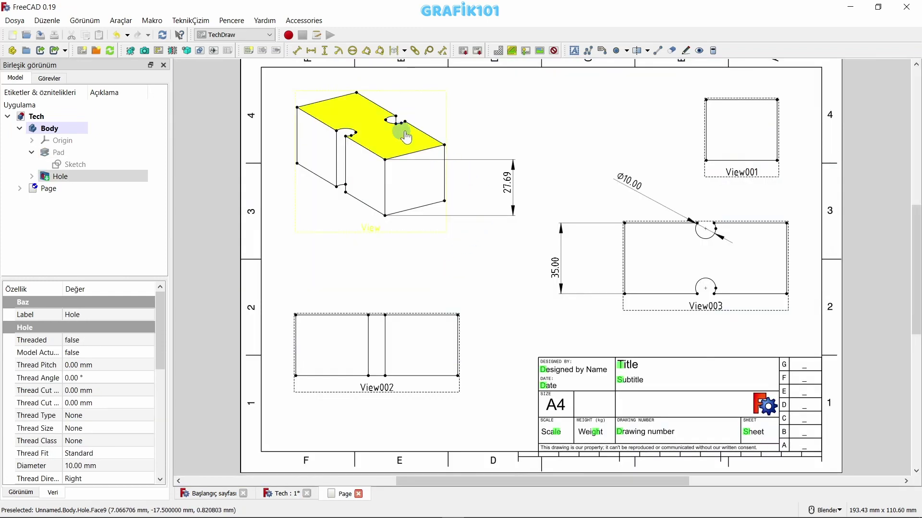
# Link Dimension002 to the 3D model edge and redraw so it reads 30.00, not 27.69.
pyautogui.click(416, 51)
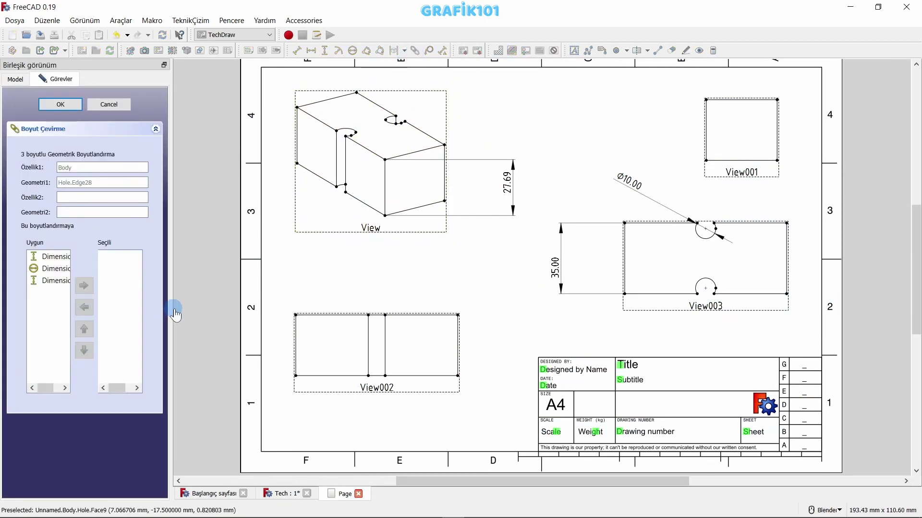
pyautogui.moveTo(173, 308); pyautogui.dragTo(256, 317)
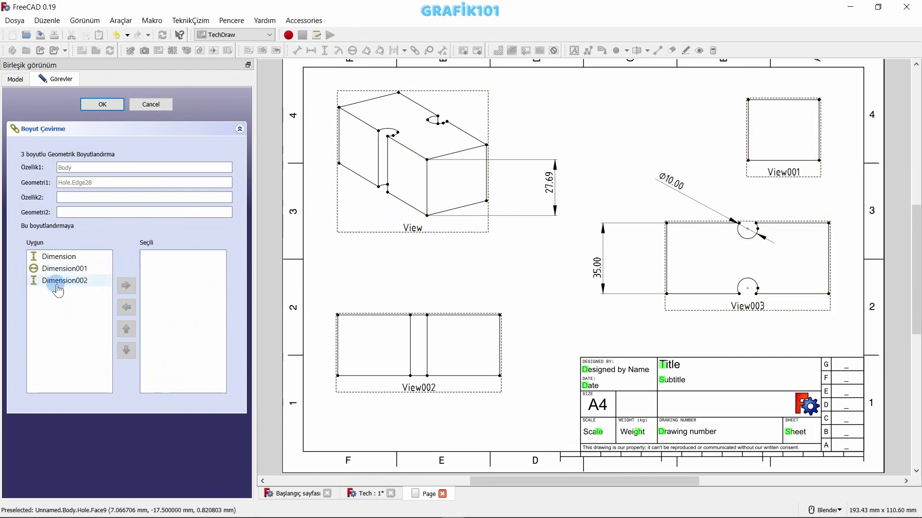
pyautogui.click(58, 283)
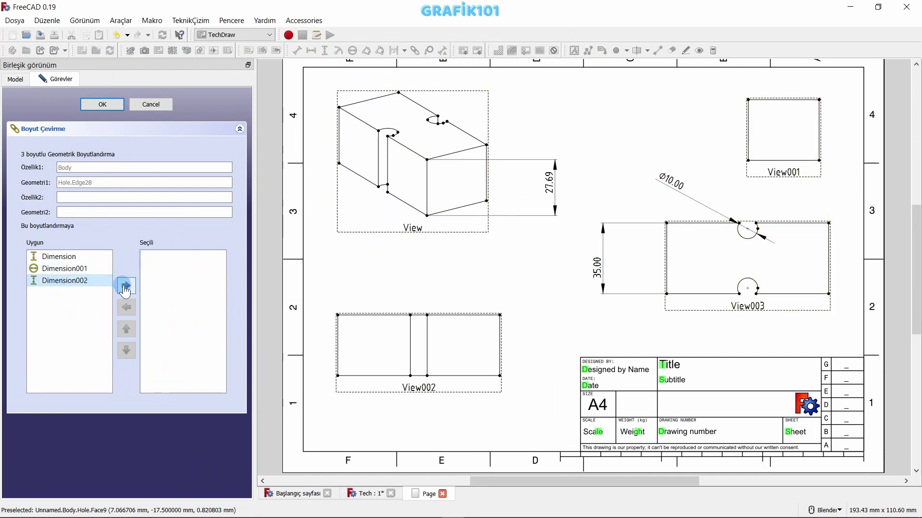
pyautogui.click(126, 287)
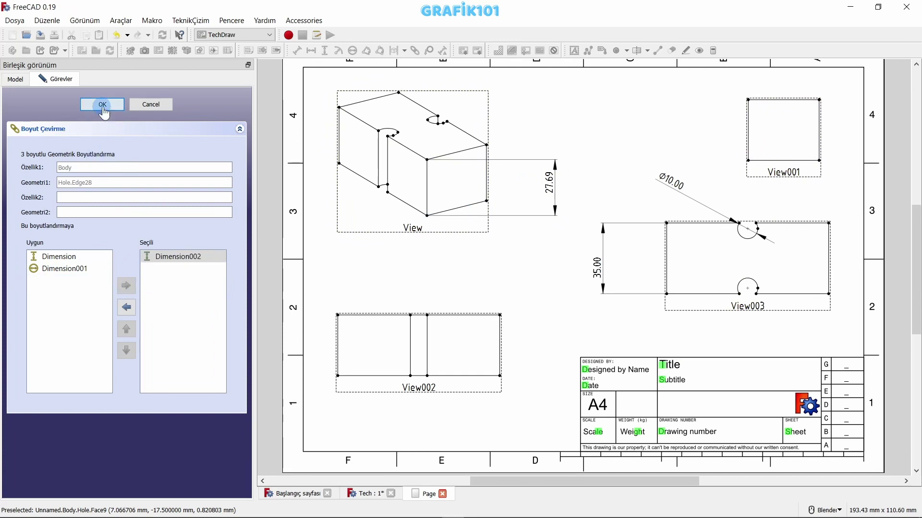
pyautogui.click(102, 104)
pyautogui.click(109, 57)
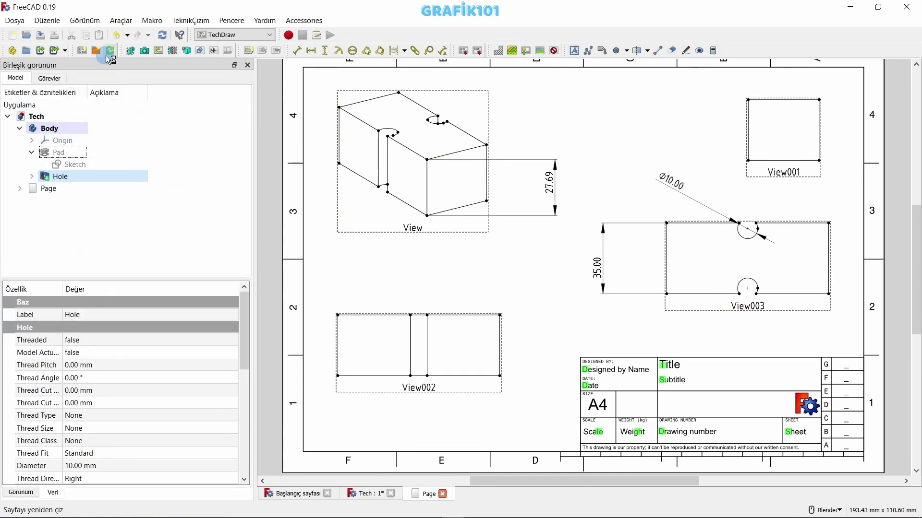
pyautogui.click(556, 180)
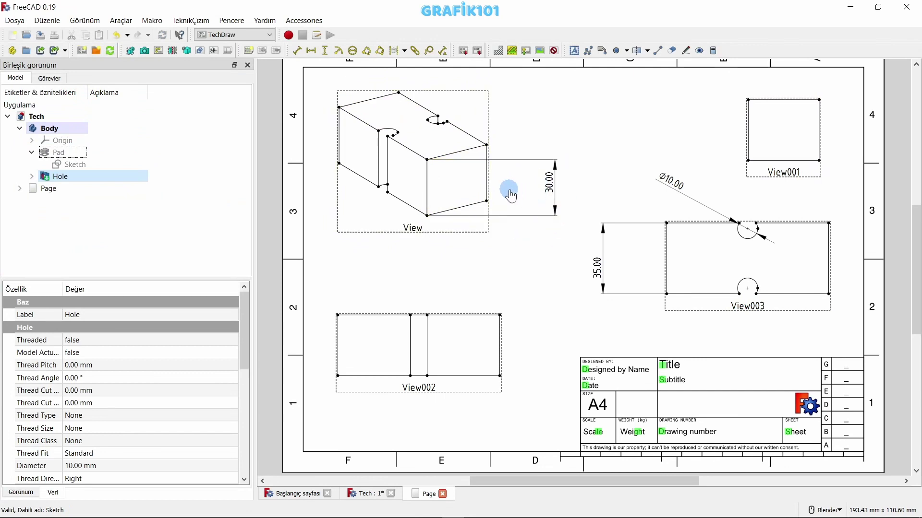
# Add a horizontal 29.39 dimension to the isometric view's top edge, placed above the view.
pyautogui.click(366, 495)
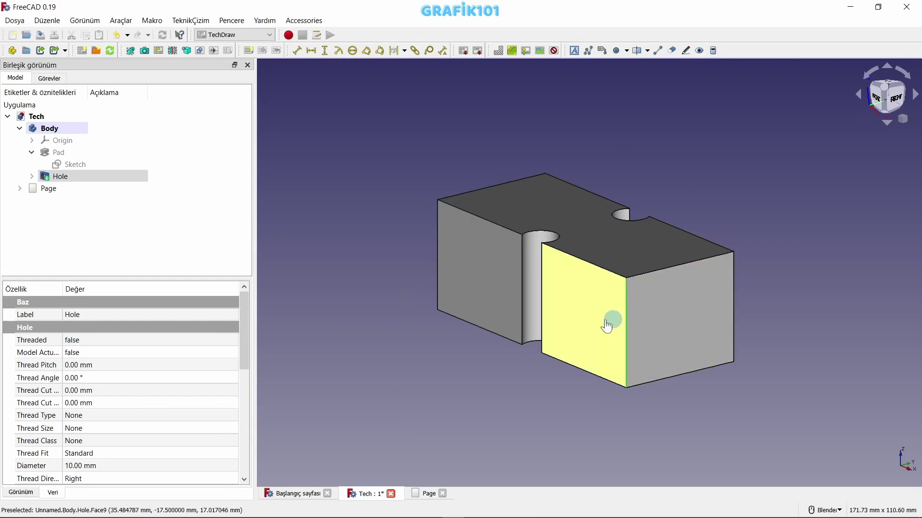
pyautogui.click(422, 494)
pyautogui.click(465, 264)
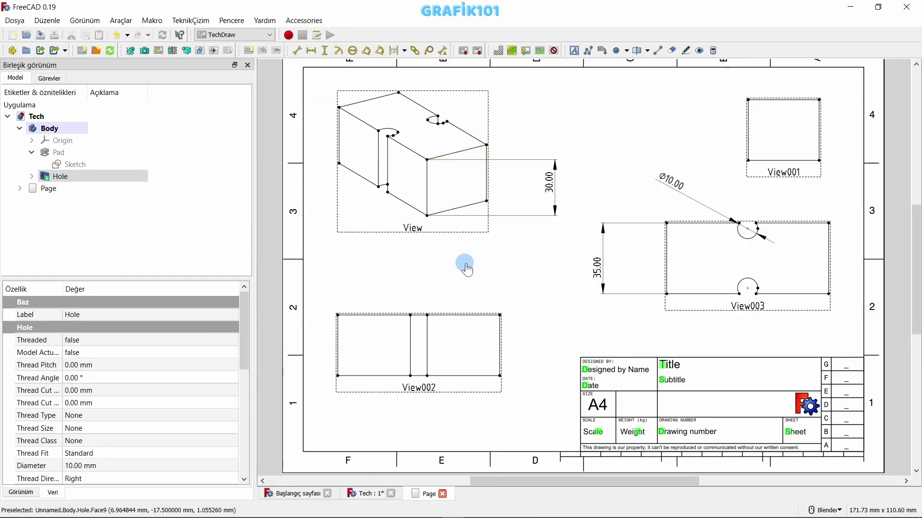
pyautogui.click(462, 151)
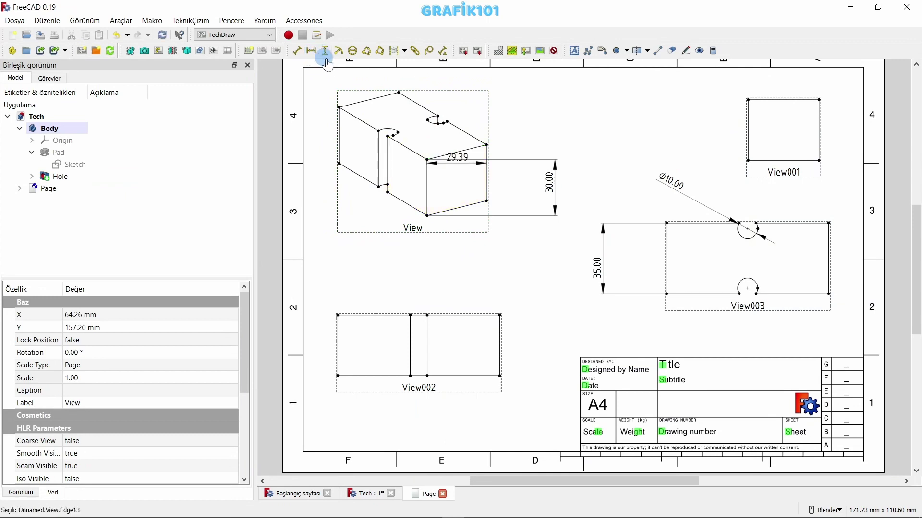
pyautogui.click(510, 159)
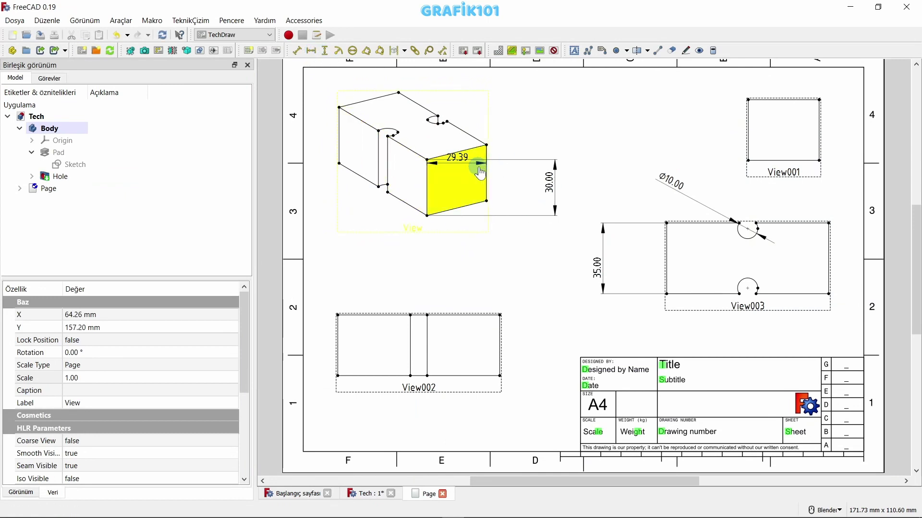
pyautogui.click(450, 280)
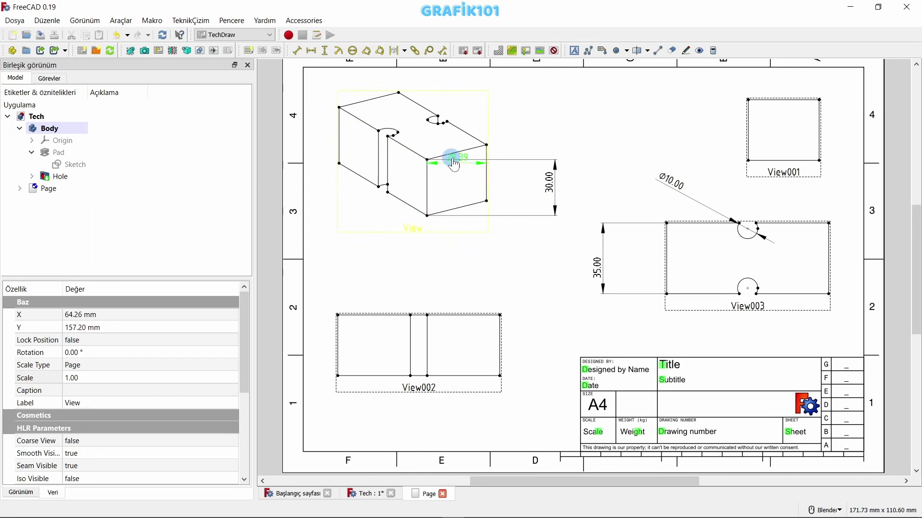
pyautogui.moveTo(457, 157); pyautogui.dragTo(549, 109)
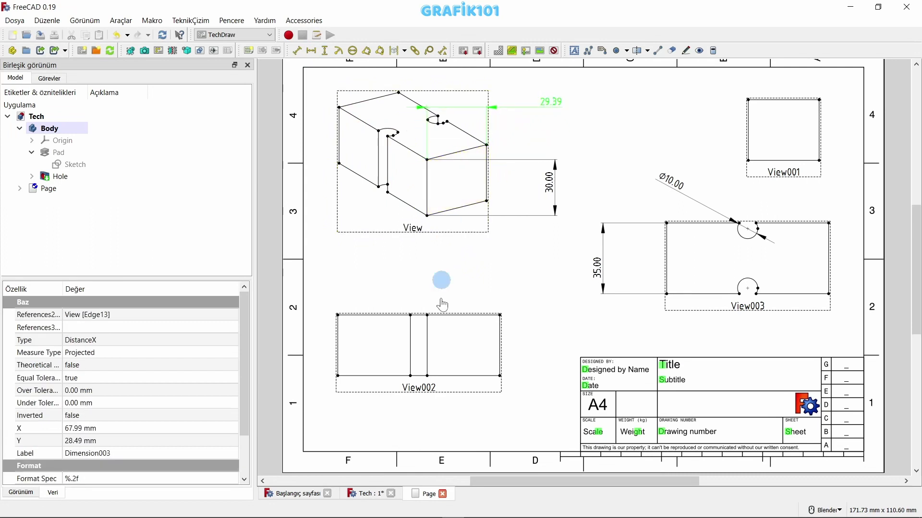
# Select the block's top edge in the 3D model for linking.
pyautogui.click(366, 504)
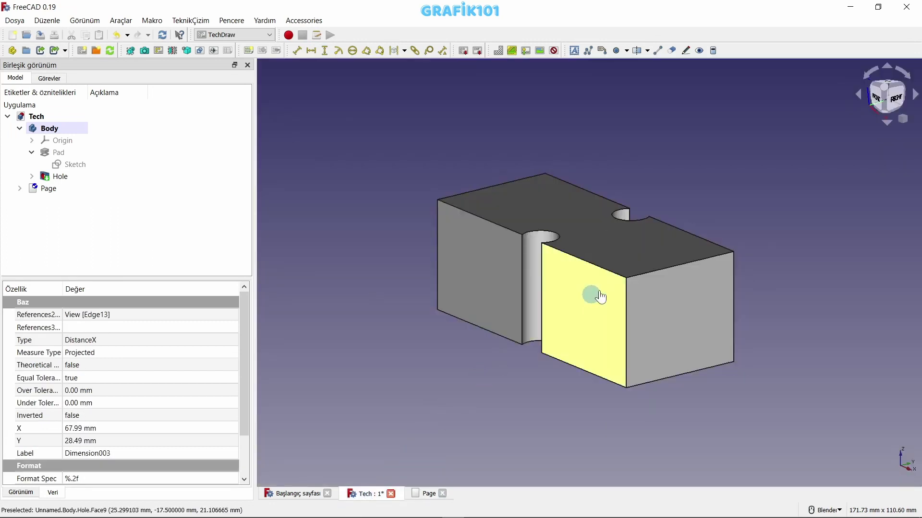
pyautogui.click(655, 276)
pyautogui.click(425, 494)
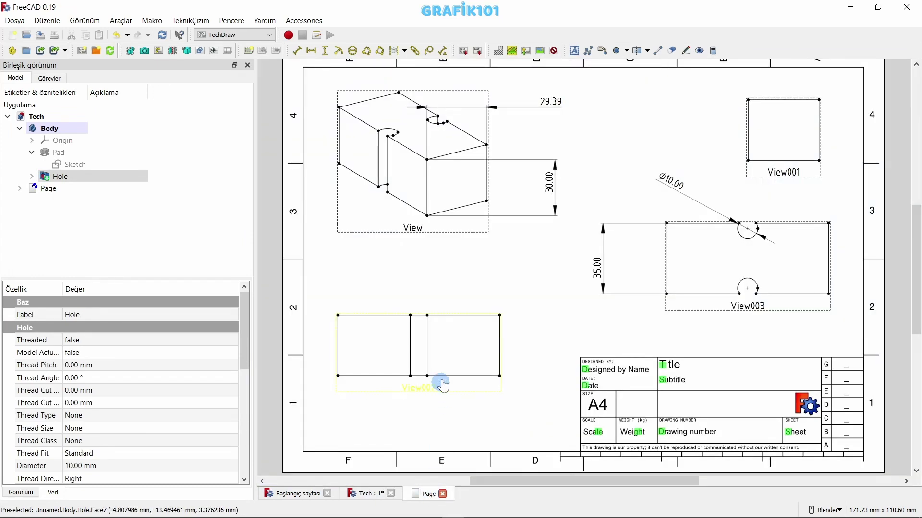
# Link Dimension003 to the model's top edge so it reads 35.00, then show the 3D model.
pyautogui.click(415, 50)
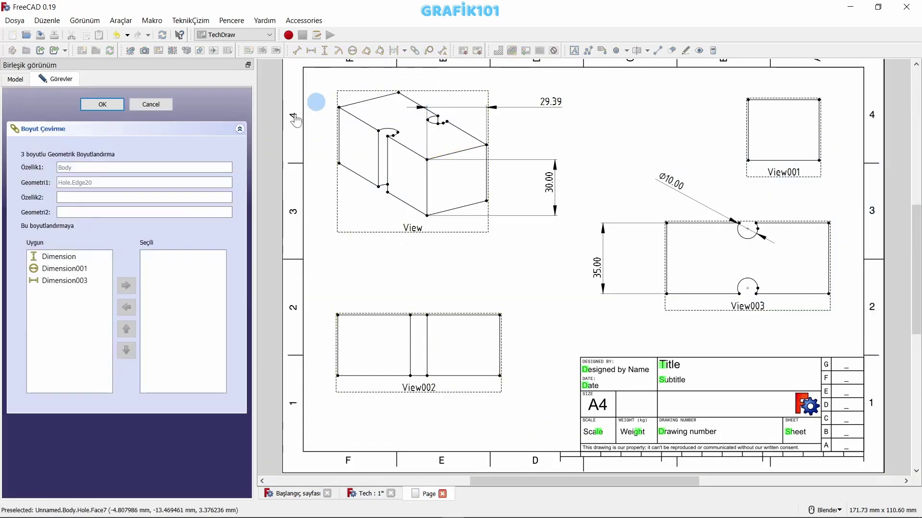
pyautogui.click(64, 281)
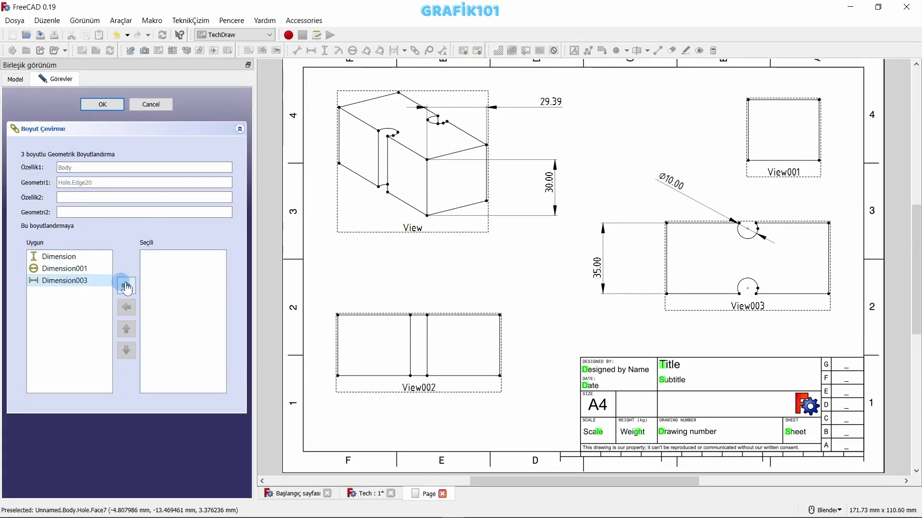
pyautogui.click(126, 286)
pyautogui.click(109, 110)
pyautogui.click(305, 142)
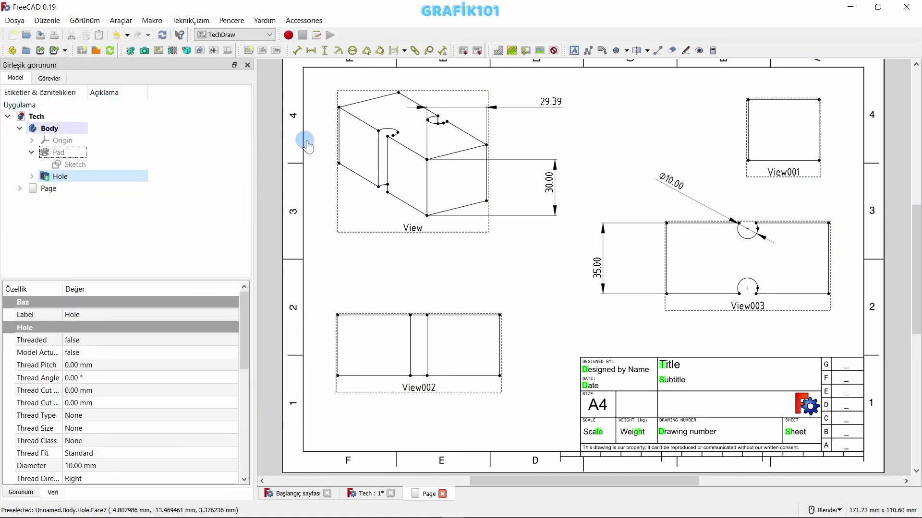
pyautogui.click(110, 50)
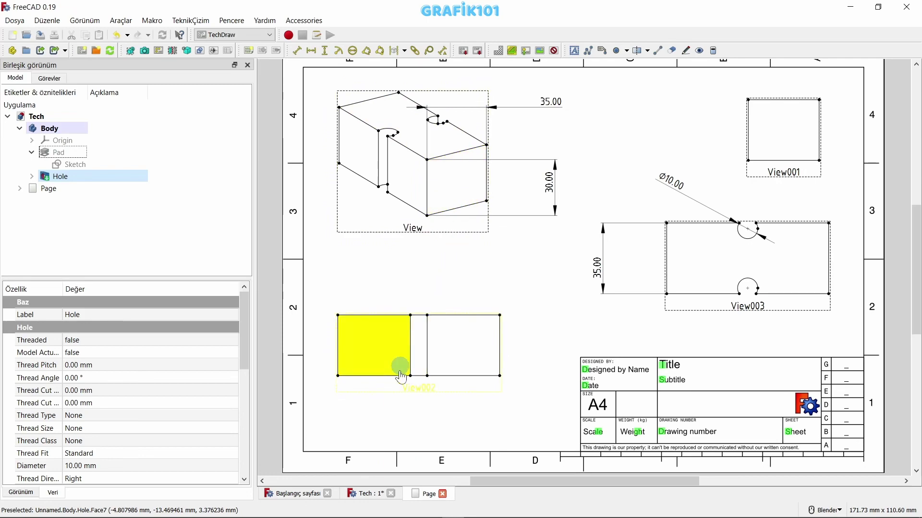
pyautogui.click(367, 494)
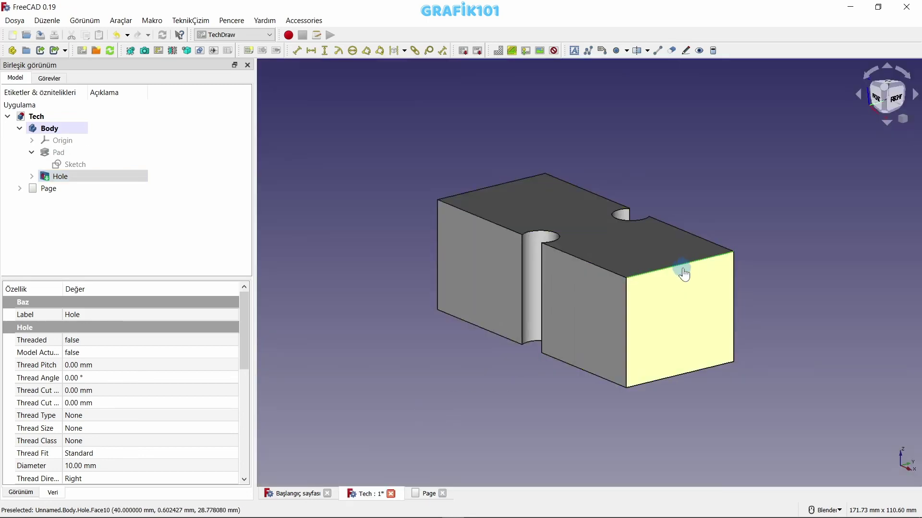
# Inspect the block's base sketch unchanged, then hide view frames and labels on the drawing page.
pyautogui.doubleClick(70, 165)
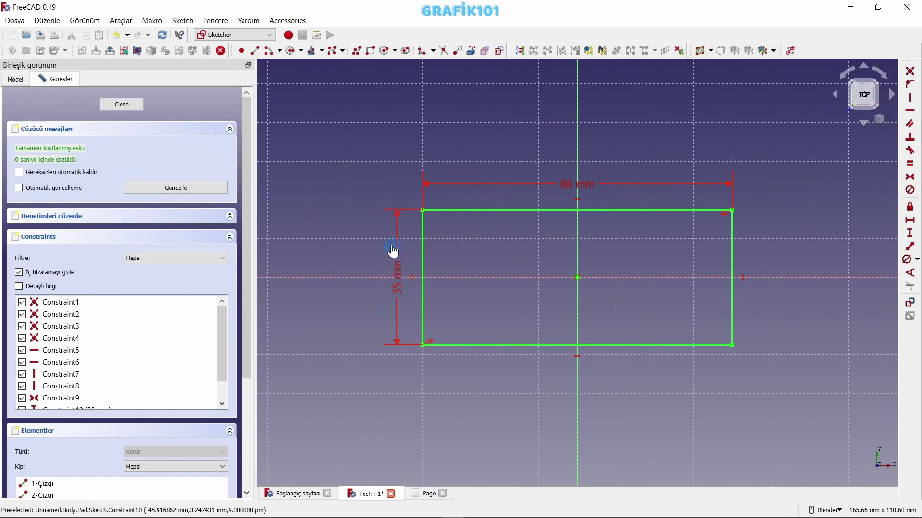
pyautogui.click(122, 105)
pyautogui.click(442, 496)
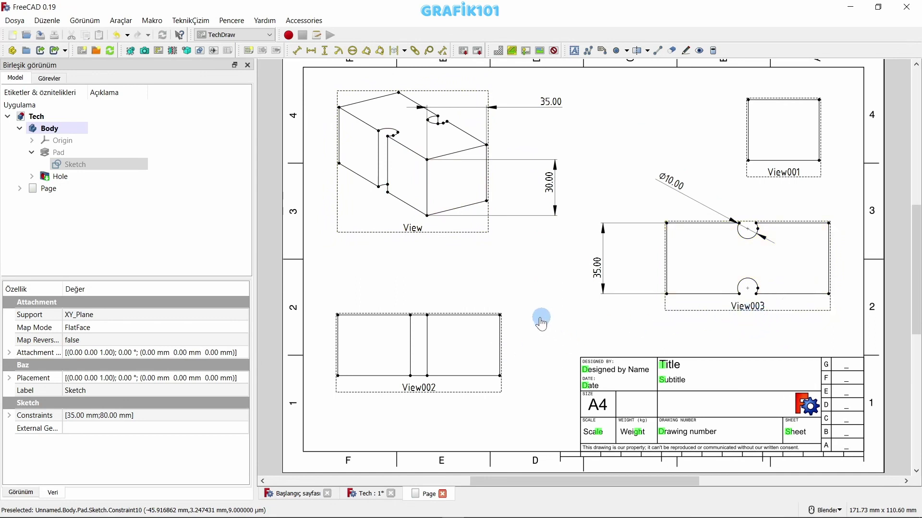
pyautogui.click(555, 51)
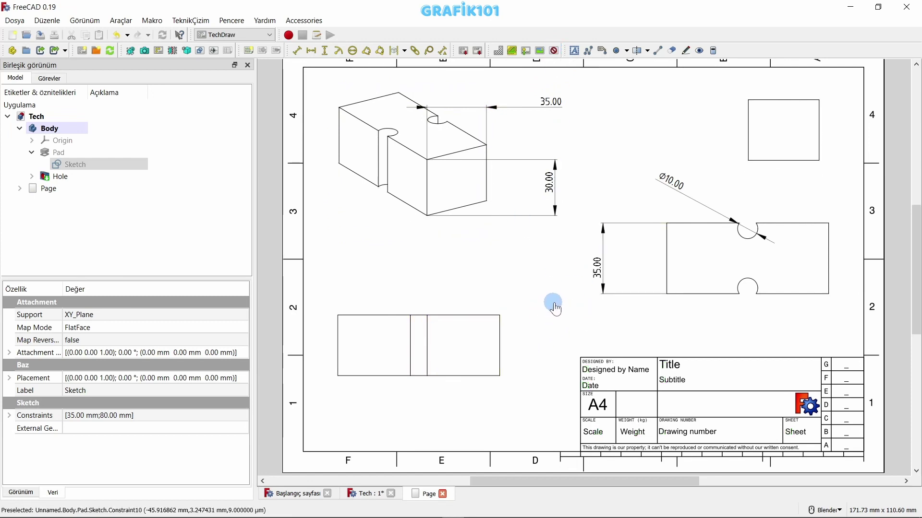
# Add a balloon on an edge of the isometric view, placed to its right.
pyautogui.scroll(-1, 561, 298)
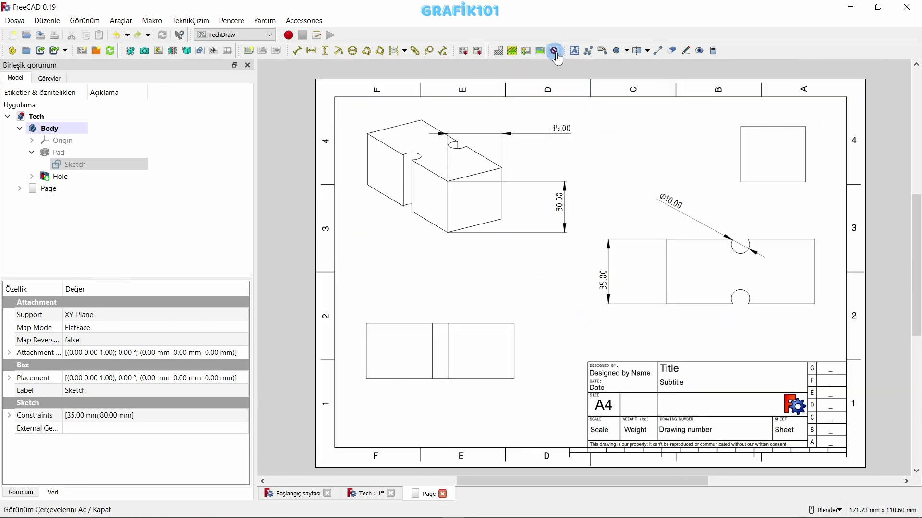
pyautogui.click(555, 51)
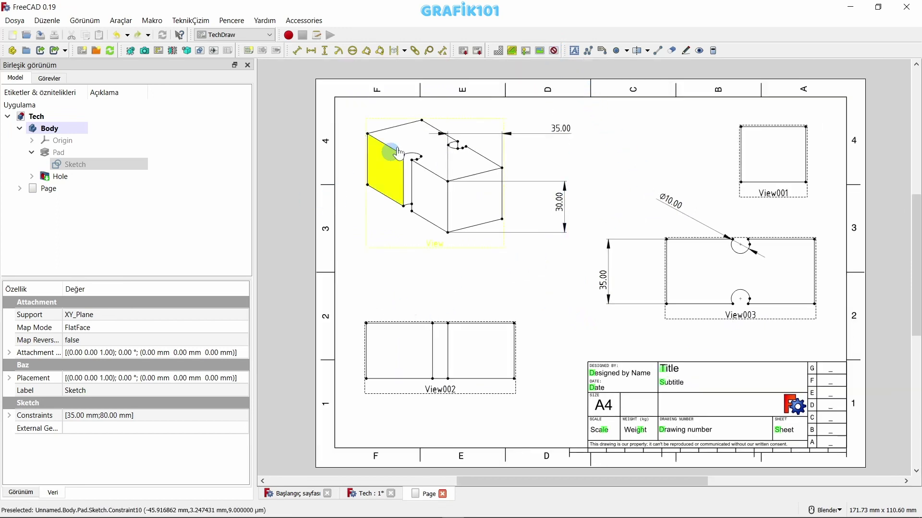
pyautogui.click(429, 53)
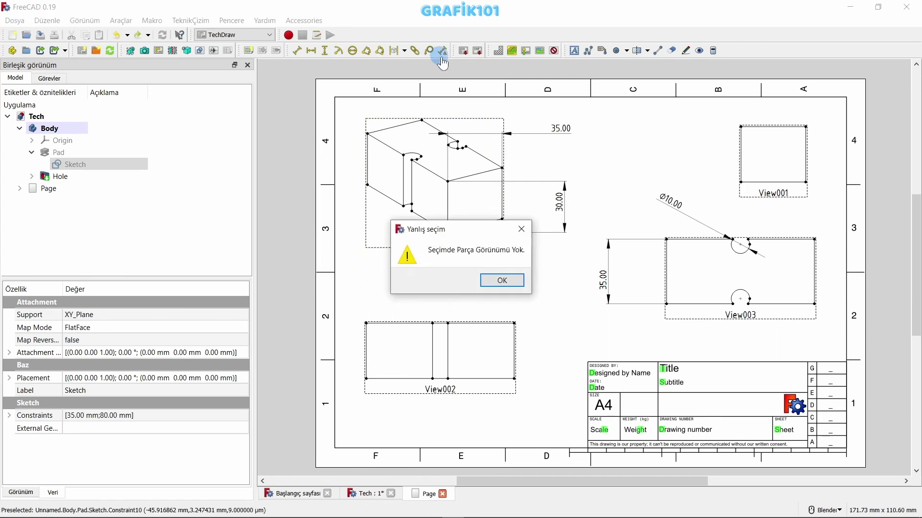
pyautogui.click(503, 288)
pyautogui.click(488, 173)
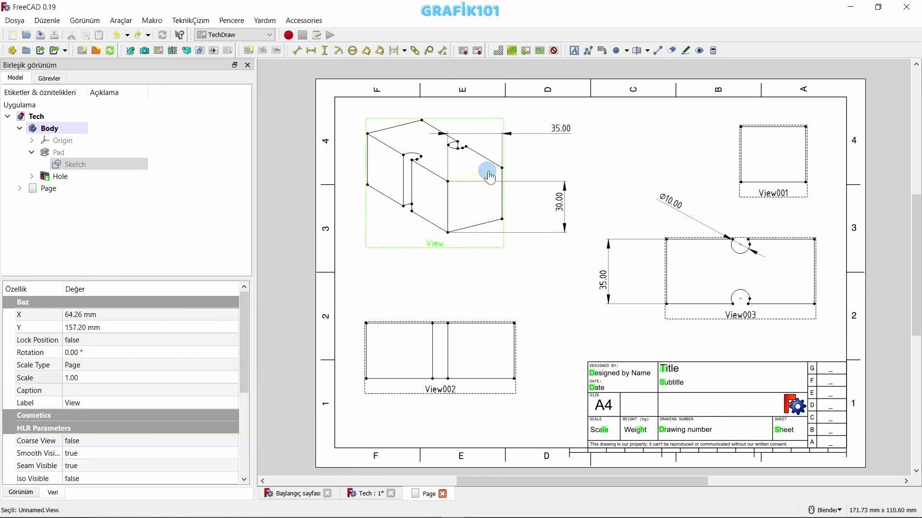
pyautogui.click(429, 51)
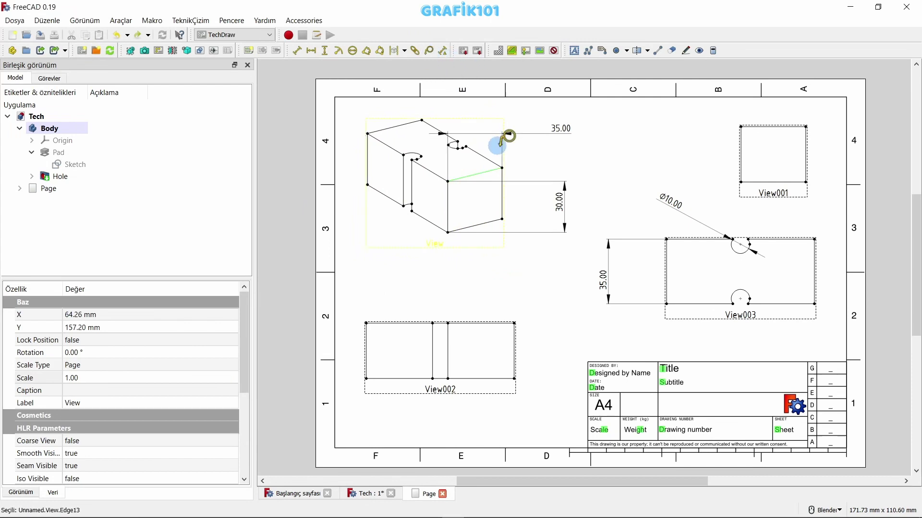
pyautogui.click(497, 163)
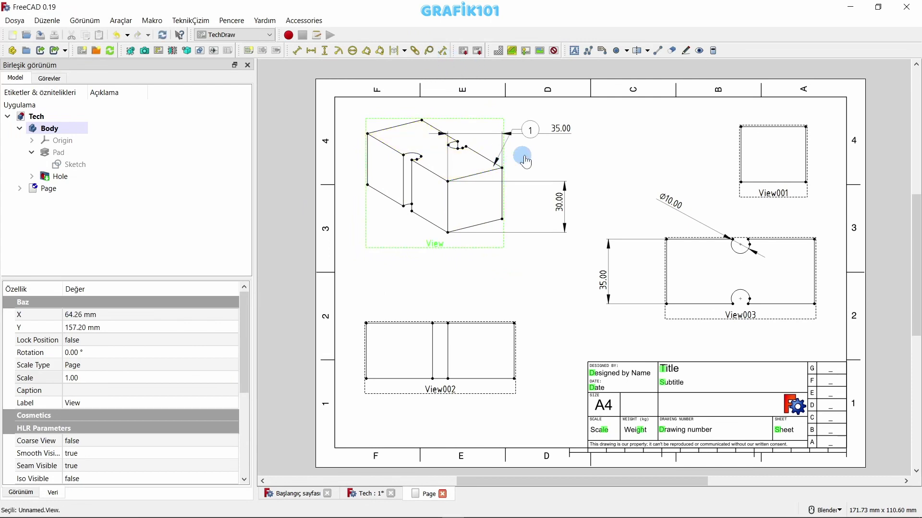
pyautogui.moveTo(535, 138)
pyautogui.mouseDown()
pyautogui.moveTo(597, 163)
pyautogui.moveTo(597, 154)
pyautogui.mouseUp()
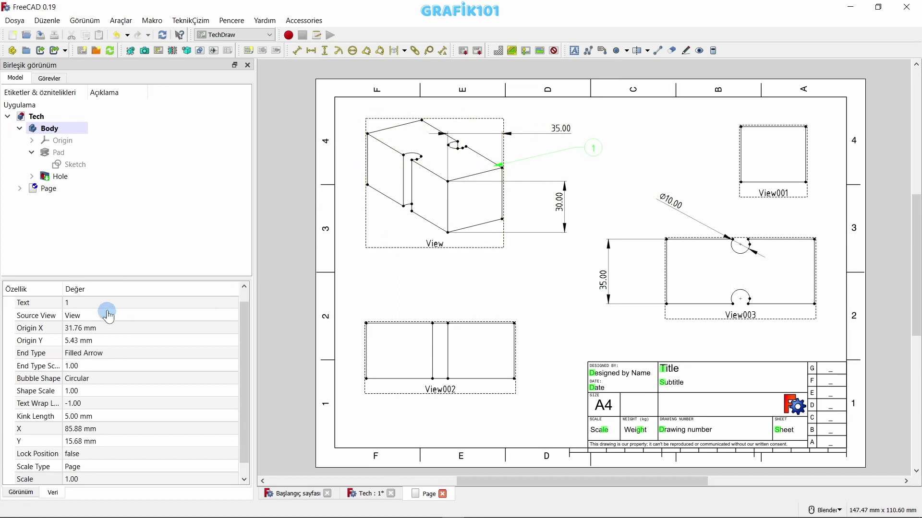
# Set the balloon's text to 'Kenar'.
pyautogui.click(87, 304)
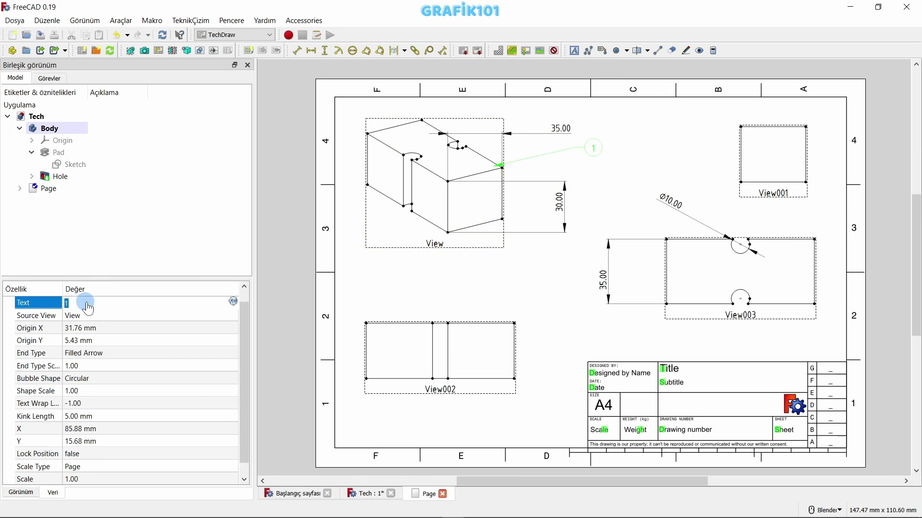
pyautogui.write('Kenar')
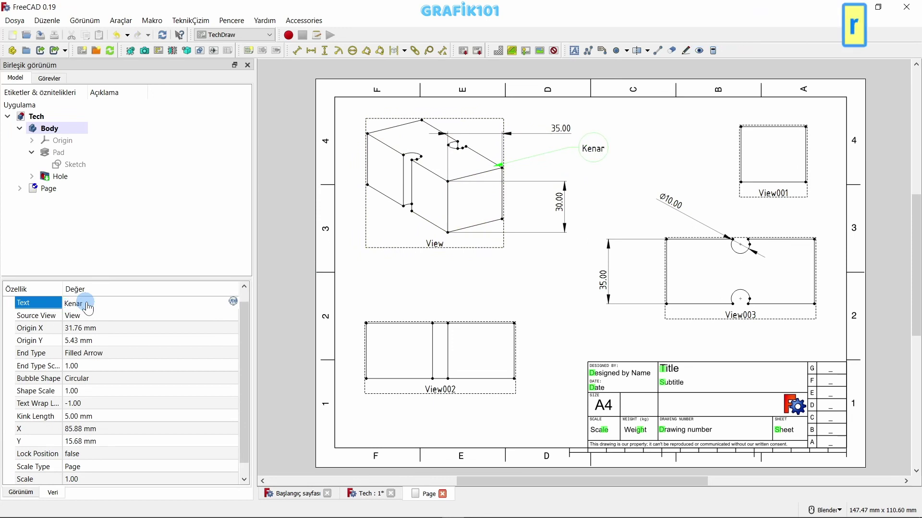
pyautogui.click(55, 353)
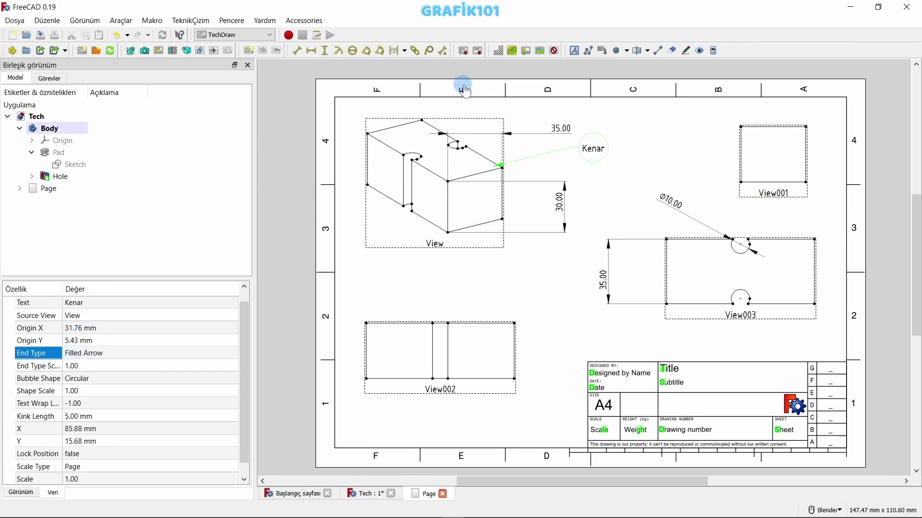
# Add a balloon on View003's lower hole and move it below the view.
pyautogui.click(744, 267)
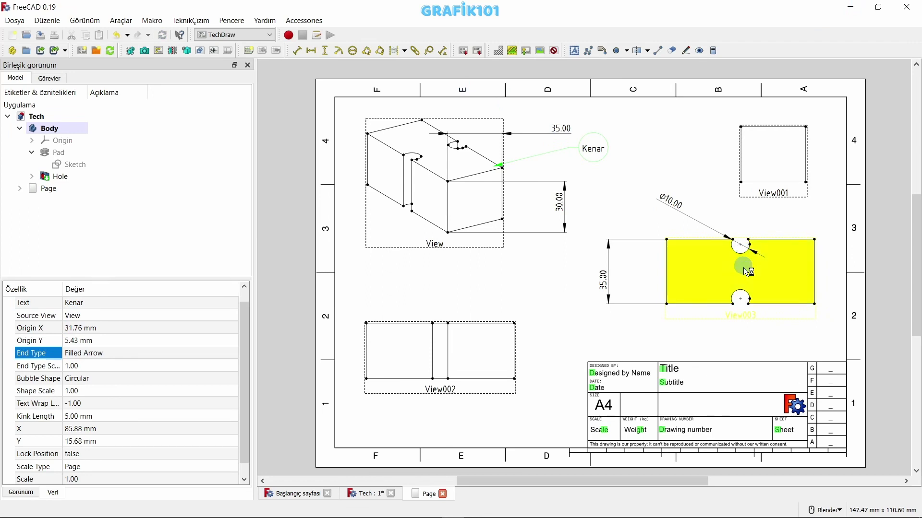
pyautogui.click(743, 294)
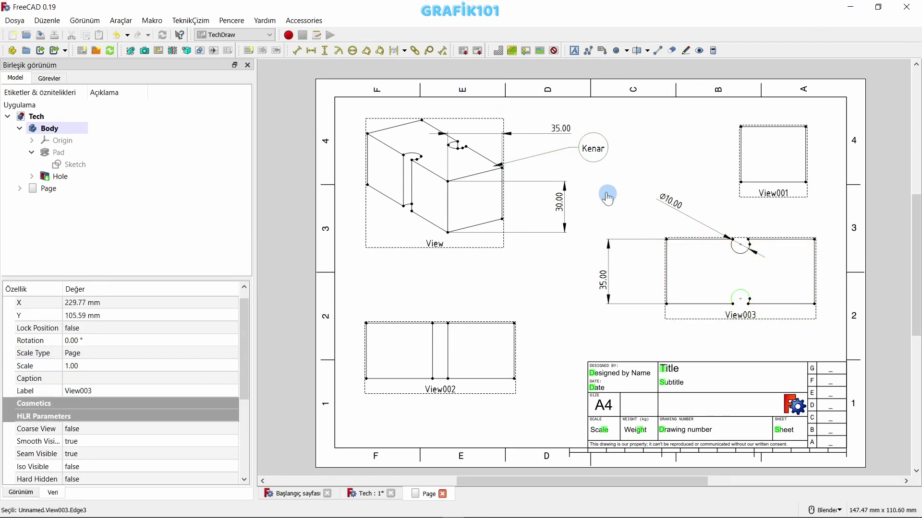
pyautogui.click(431, 51)
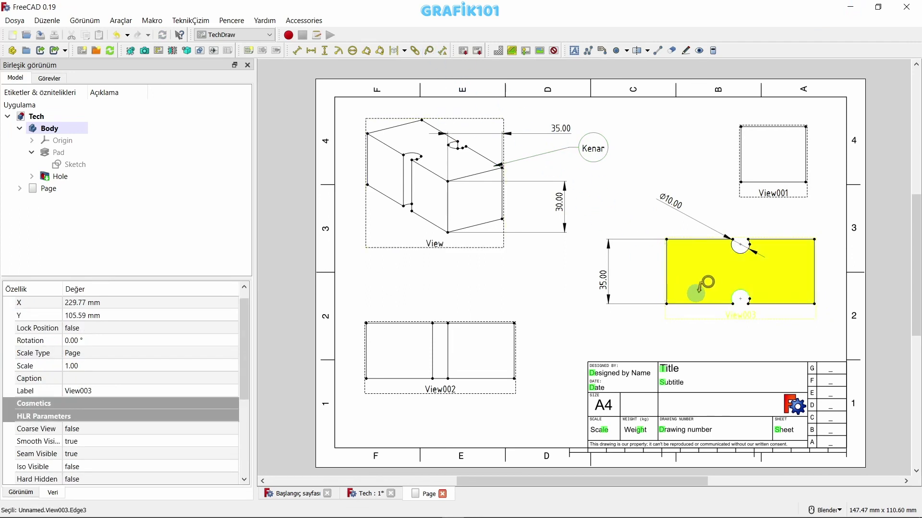
pyautogui.click(728, 303)
pyautogui.click(774, 268)
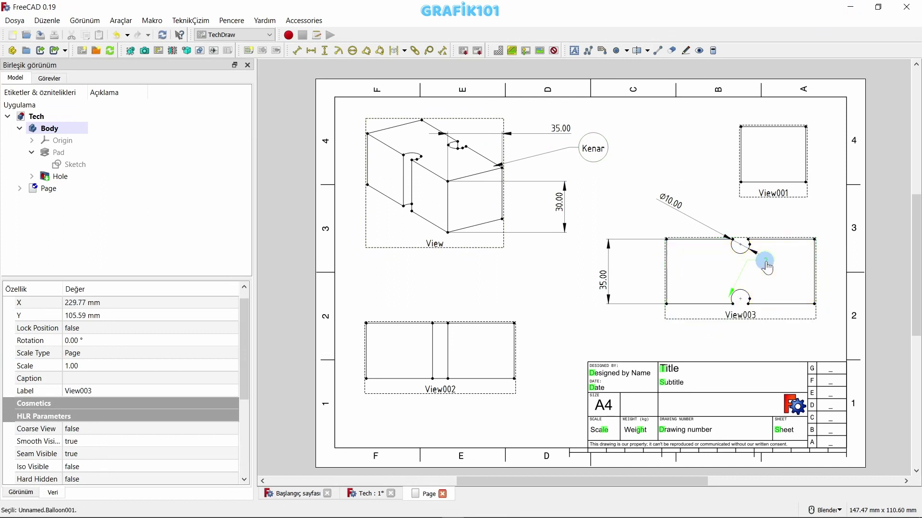
pyautogui.moveTo(768, 263); pyautogui.dragTo(682, 345)
# Set the second balloon's text to 'Yaricap'.
pyautogui.click(88, 304)
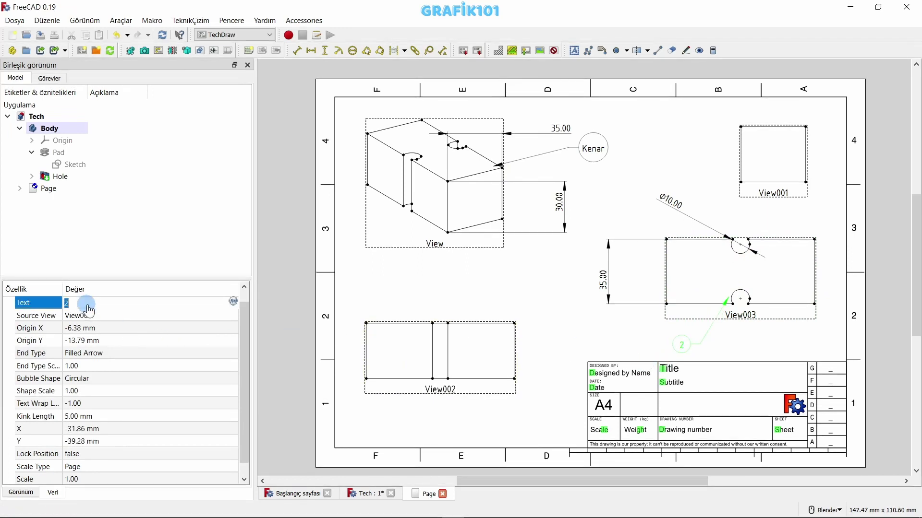
pyautogui.write('Yar')
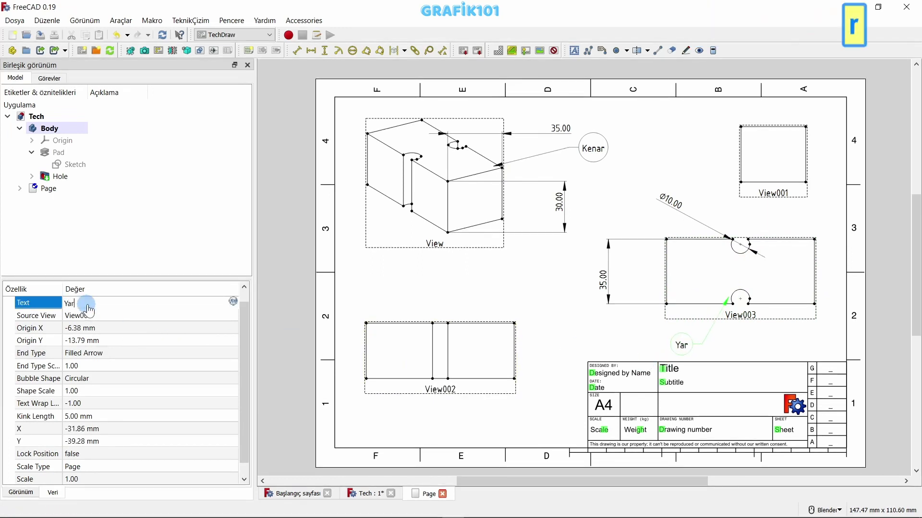
pyautogui.write('ica')
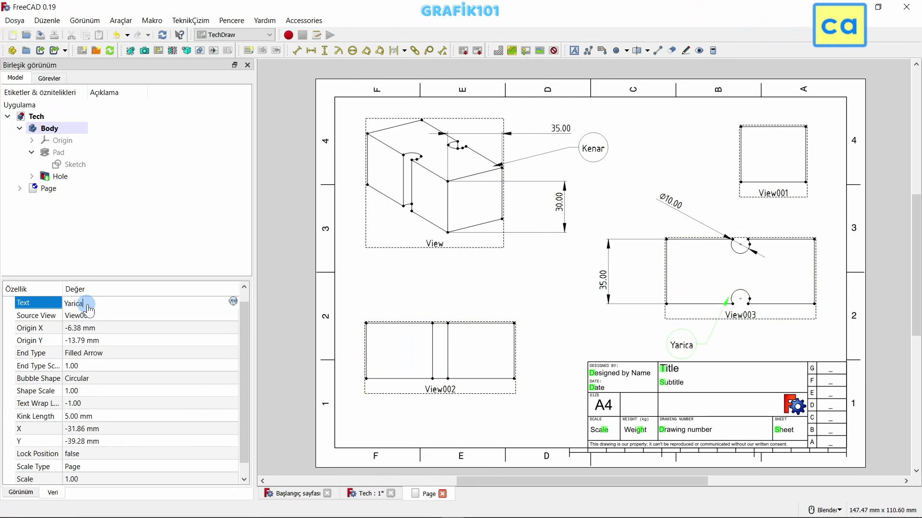
pyautogui.write('p')
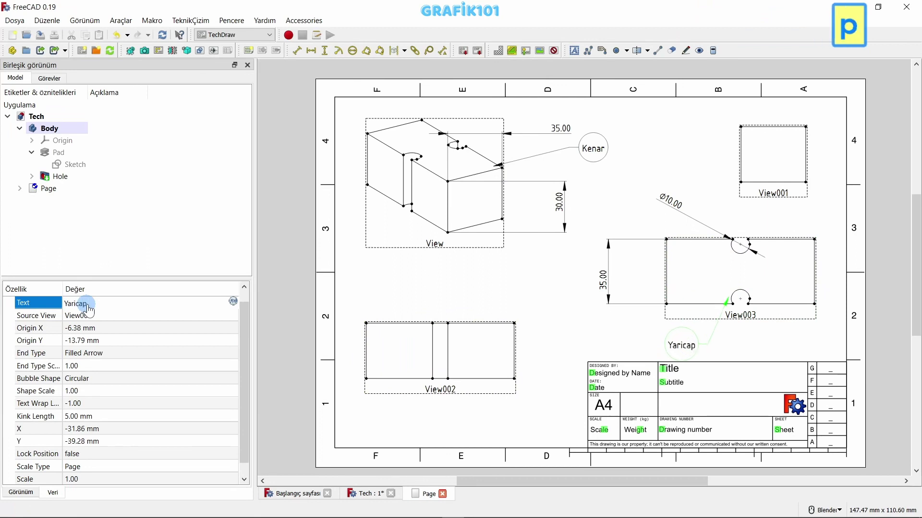
pyautogui.click(92, 328)
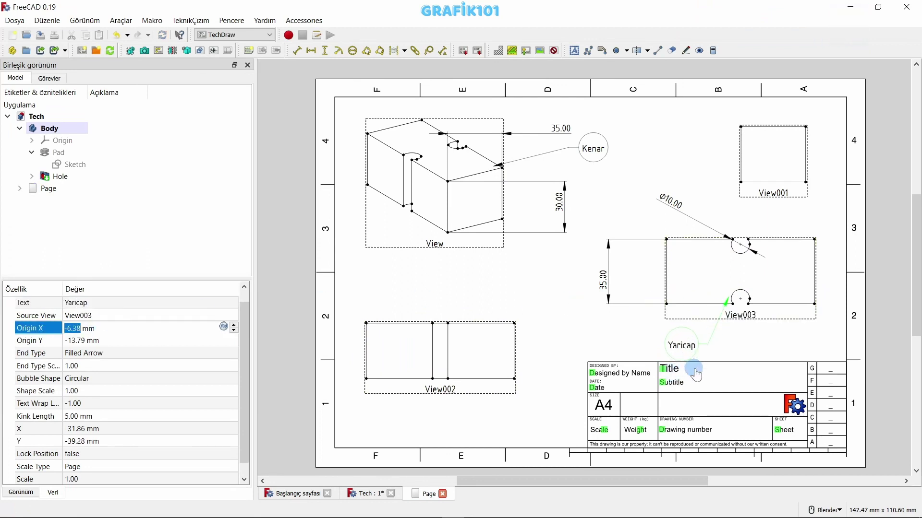
pyautogui.click(694, 384)
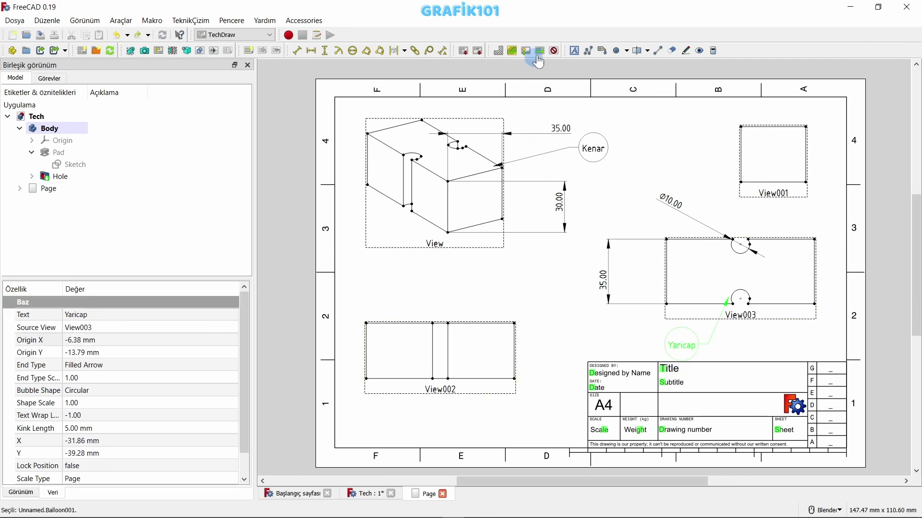
# Insert a text annotation reading 'Notlar' and move it left between the isometric View and View002.
pyautogui.click(575, 51)
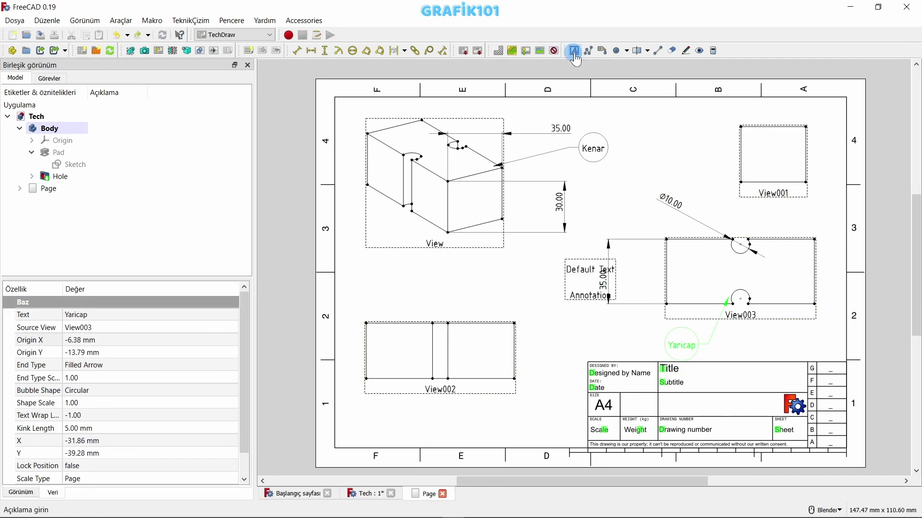
pyautogui.click(595, 274)
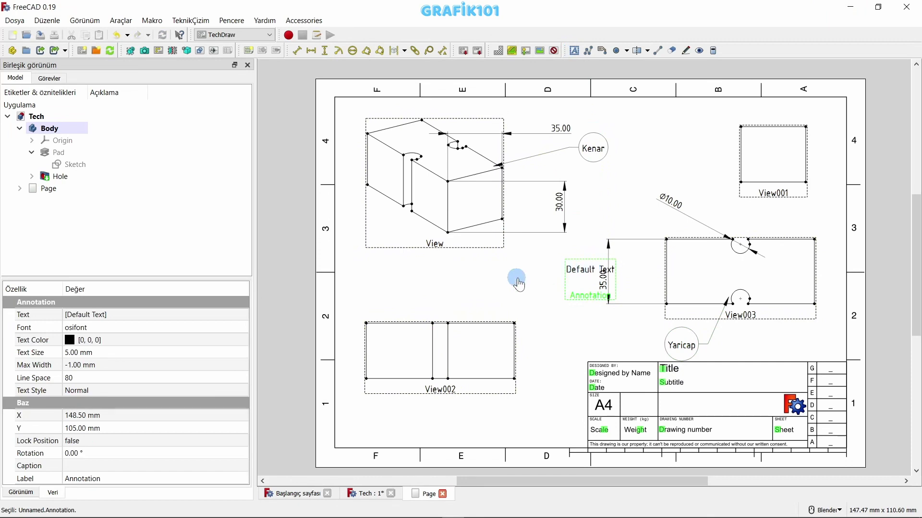
pyautogui.click(158, 317)
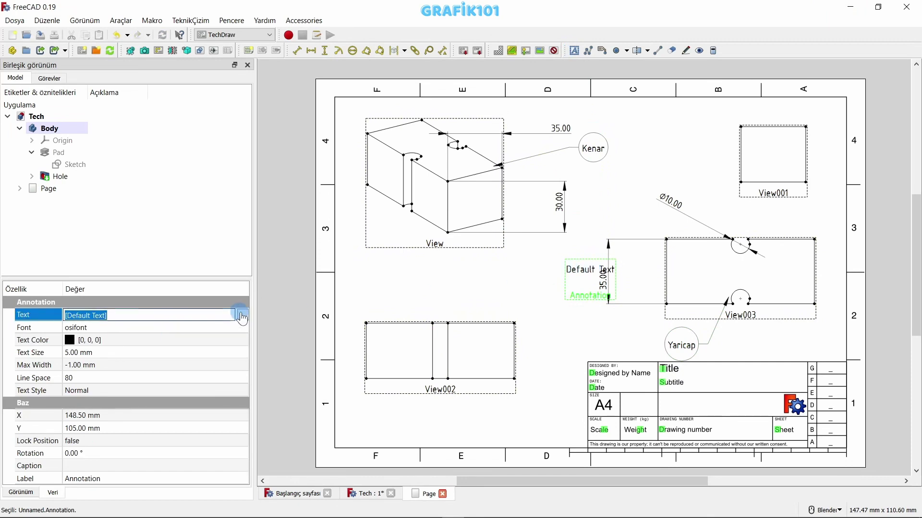
pyautogui.click(242, 315)
pyautogui.moveTo(444, 212); pyautogui.dragTo(375, 207)
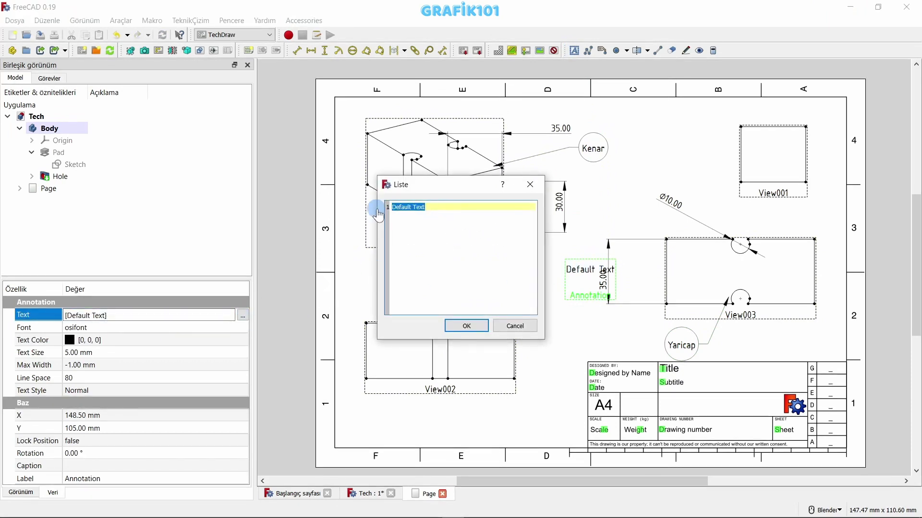
pyautogui.write('N')
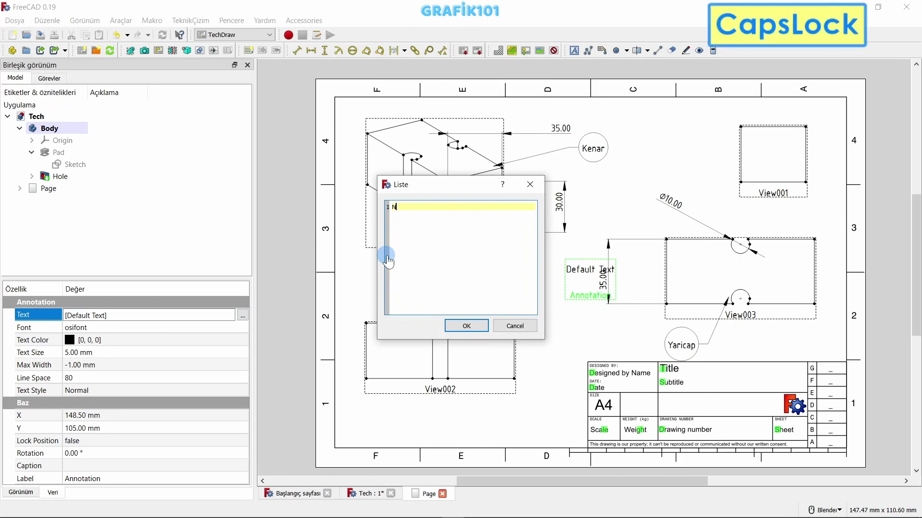
pyautogui.write('otlar')
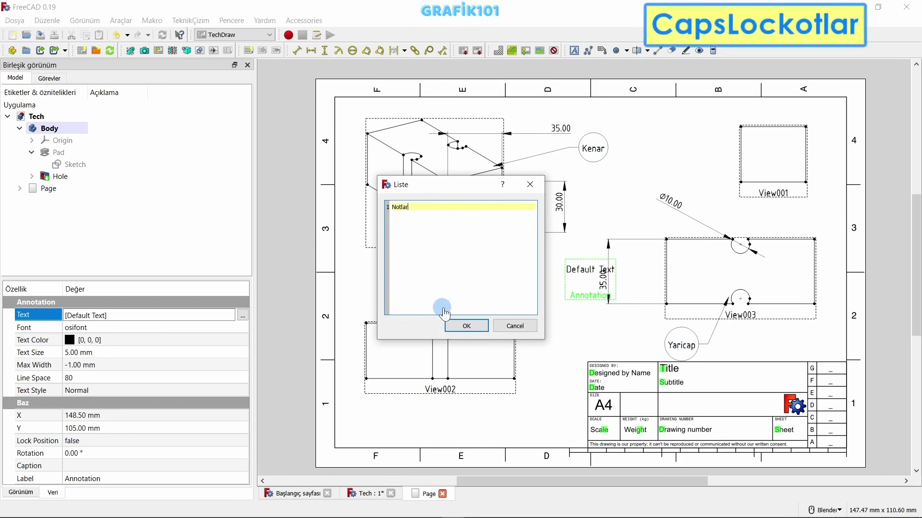
pyautogui.click(466, 326)
pyautogui.moveTo(589, 296); pyautogui.dragTo(385, 304)
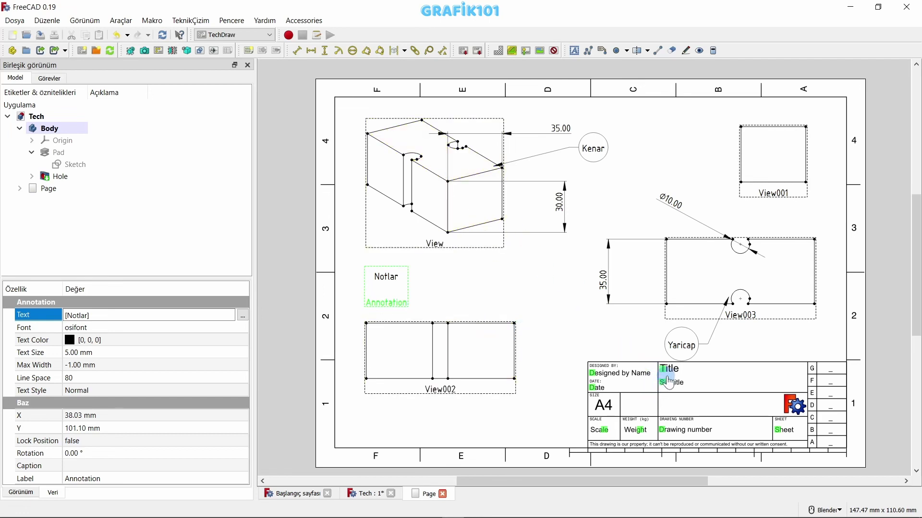
# Set the title block's Title to 'Tanim' and enter the designer's name in Designed by.
pyautogui.click(664, 376)
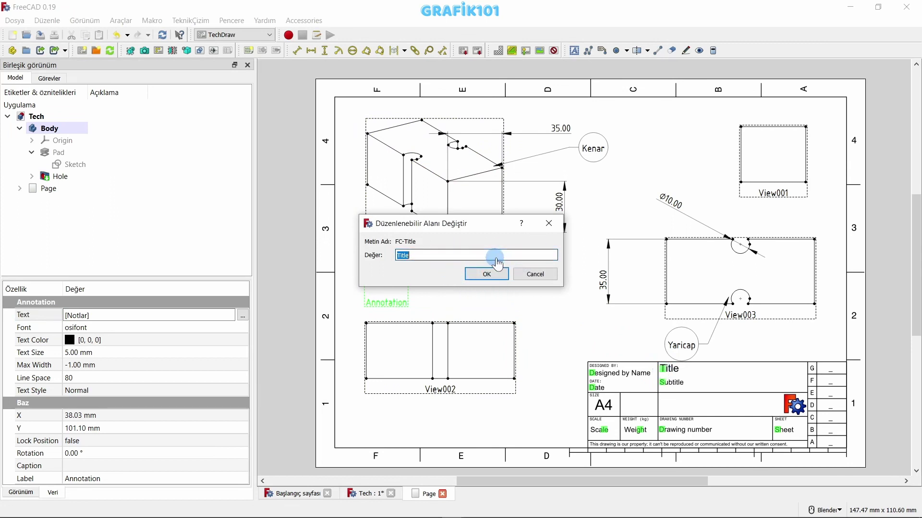
pyautogui.write('Tanim')
pyautogui.press('Return')
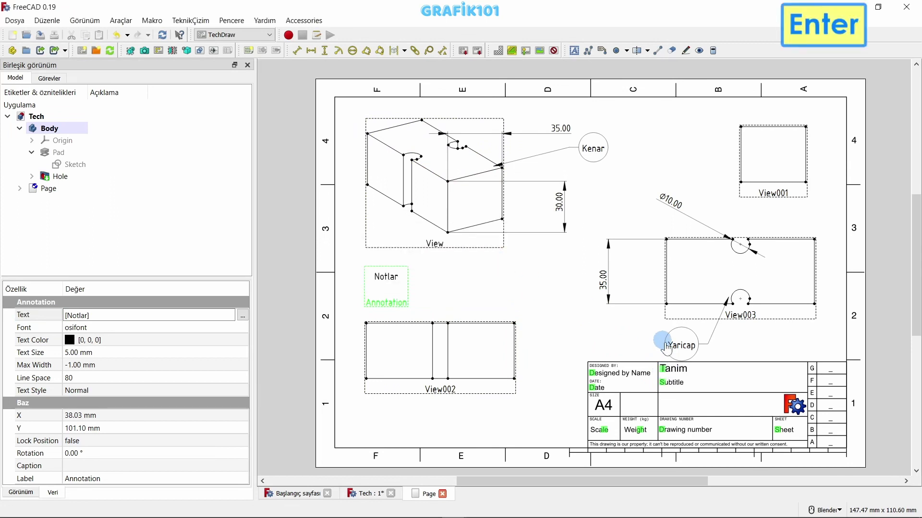
pyautogui.click(663, 432)
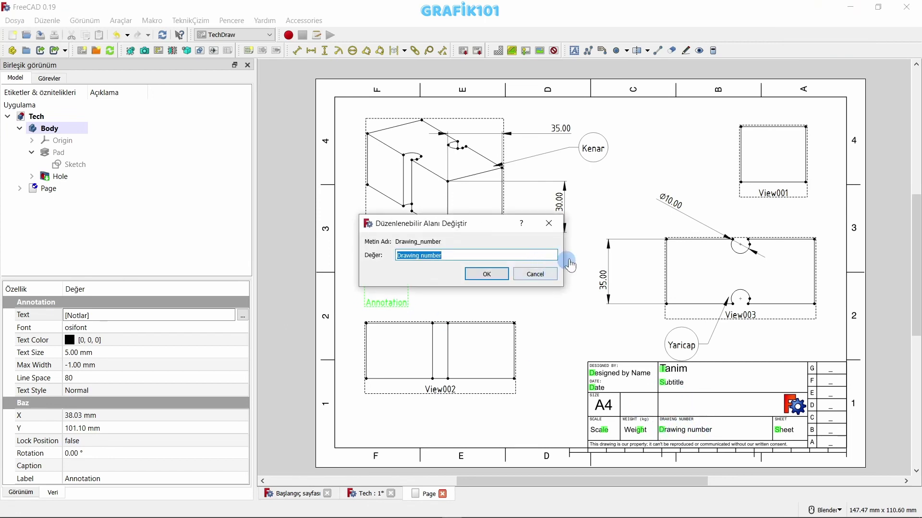
pyautogui.click(535, 275)
pyautogui.click(590, 378)
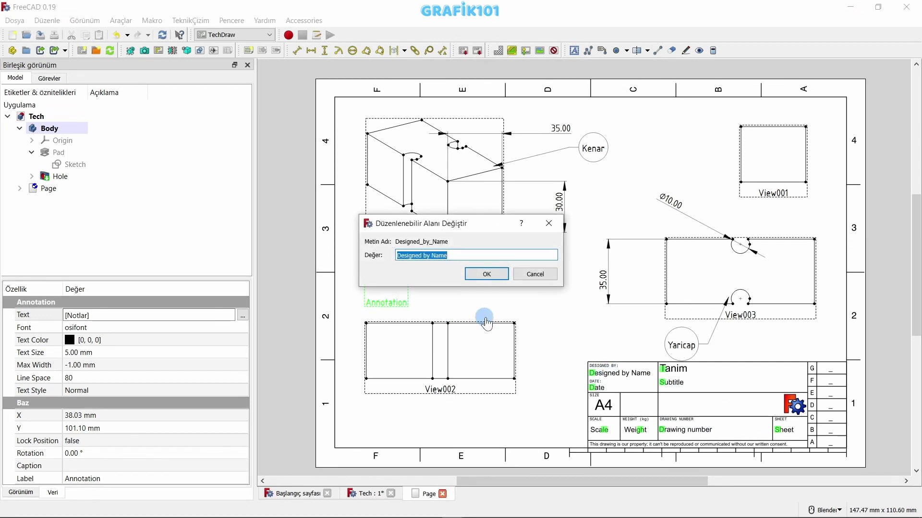
pyautogui.write('Murat')
pyautogui.press('Return')
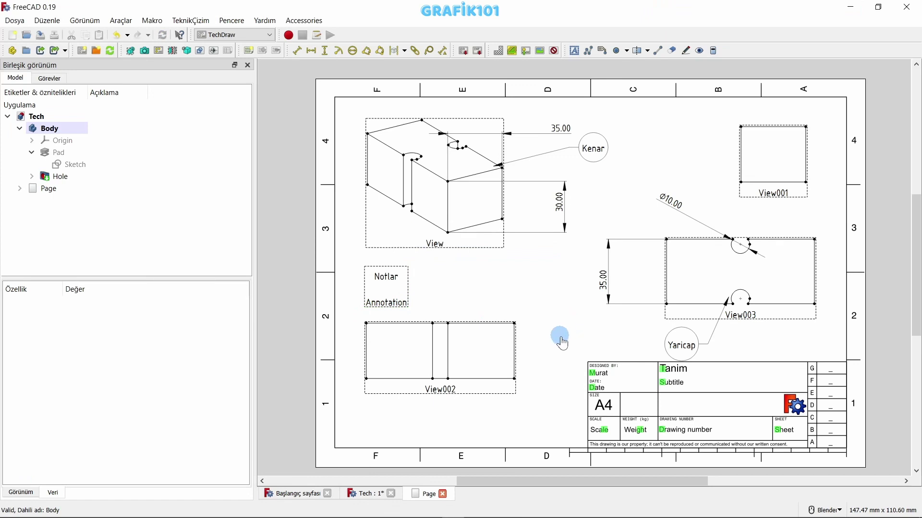
# Open the File menu to begin exporting the page as Demo.pdf.
pyautogui.click(15, 21)
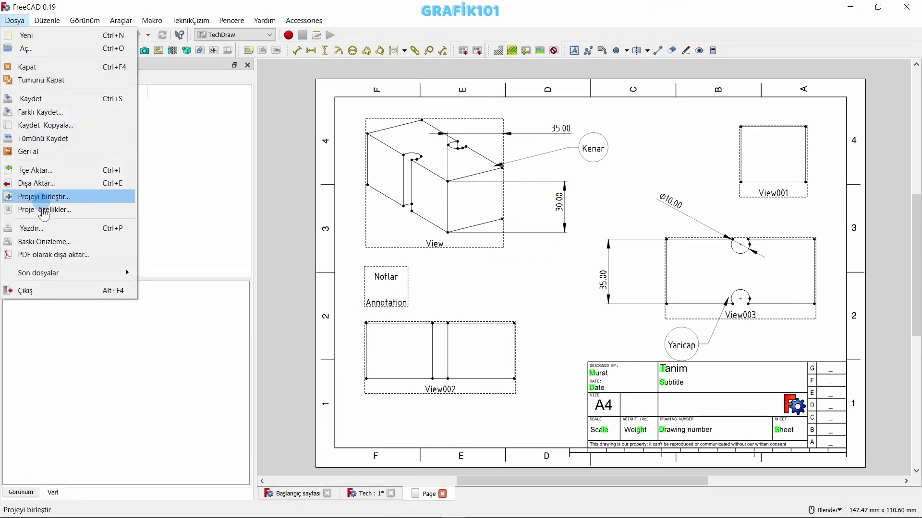